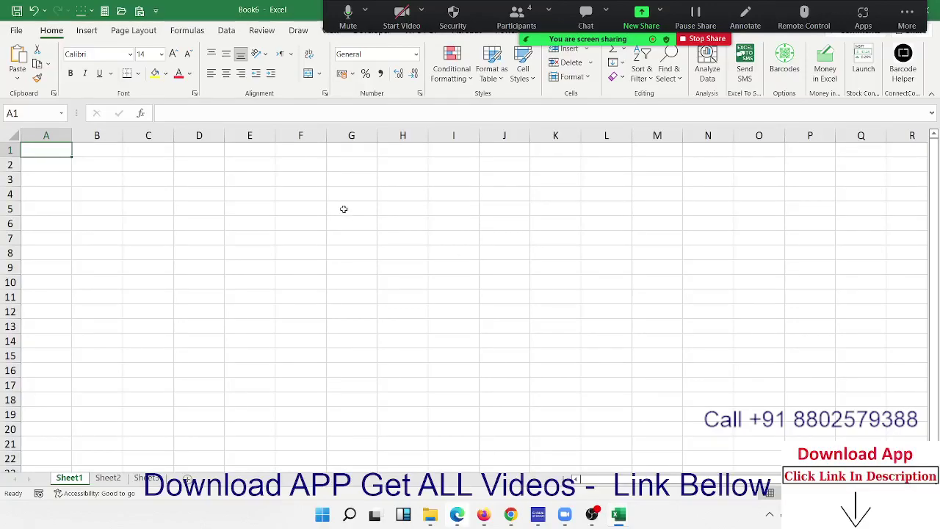
Step: Enter a lowercase name in cell C3
click(232, 218)
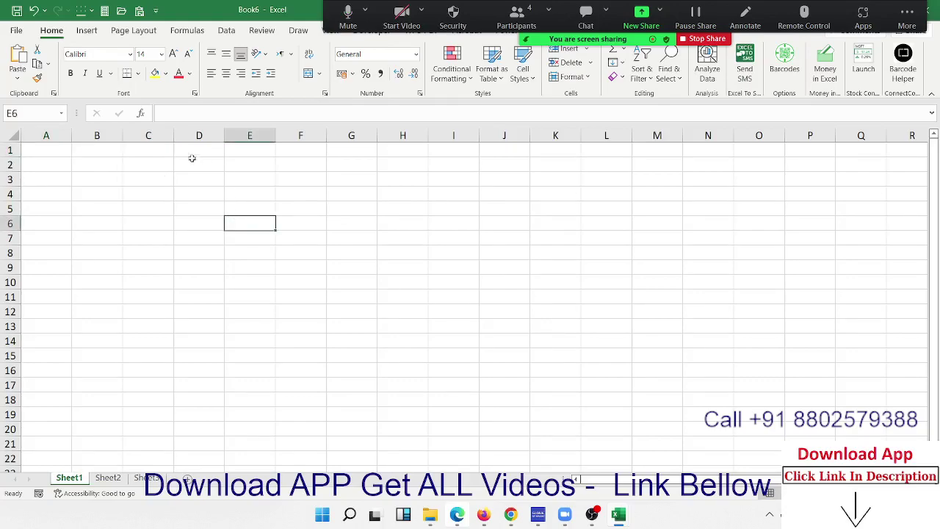
click(85, 161)
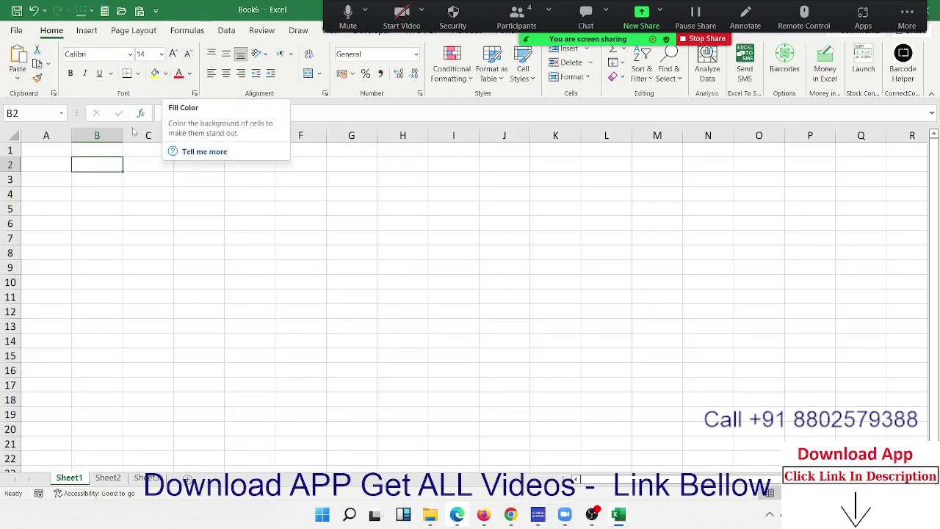
click(105, 210)
click(125, 184)
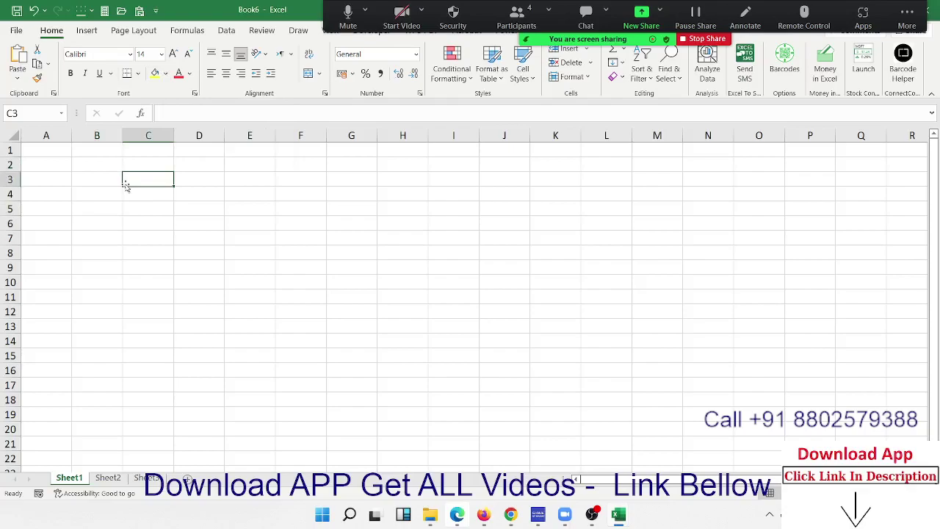
text(sujeet)
key(Return)
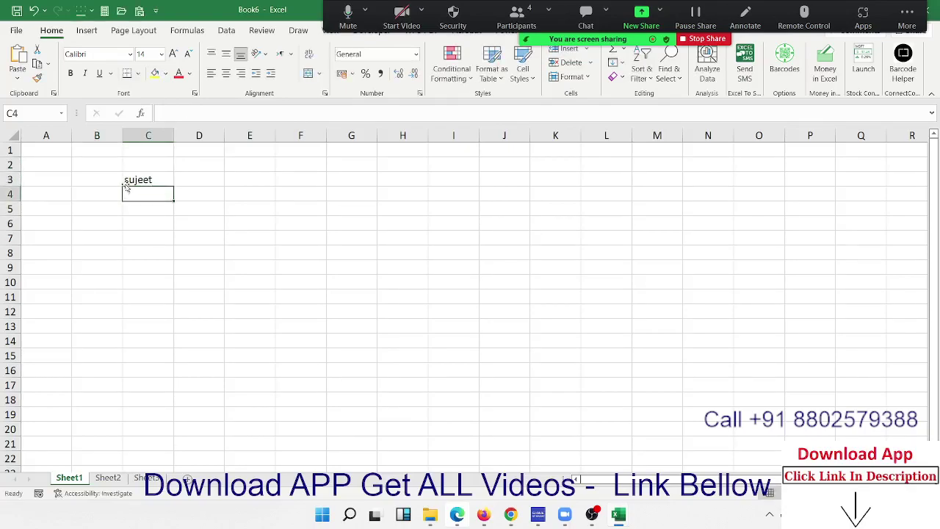
Step: Make D3 show the name in capitals with =UPPER(C3)
scroll(122, 186, up, 4)
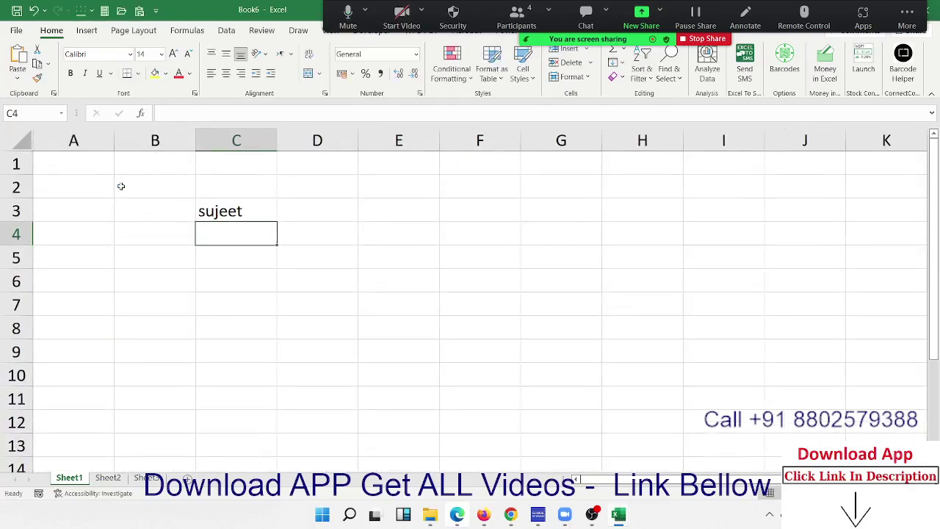
scroll(121, 186, up, 2)
click(341, 214)
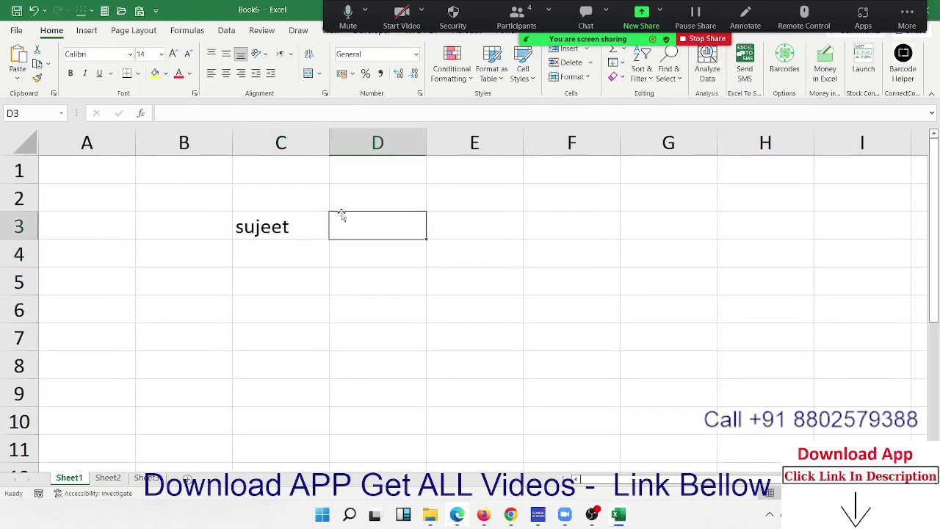
text(=up)
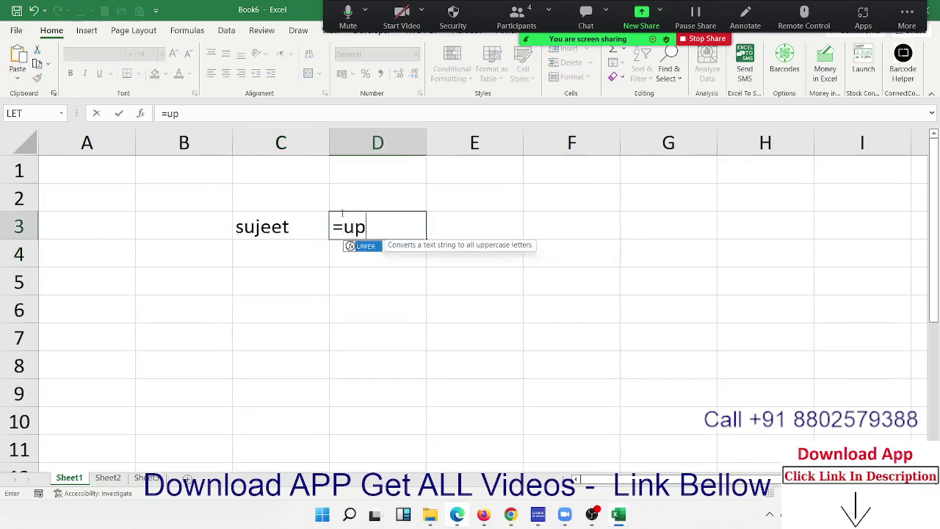
key(Return)
key(Return)
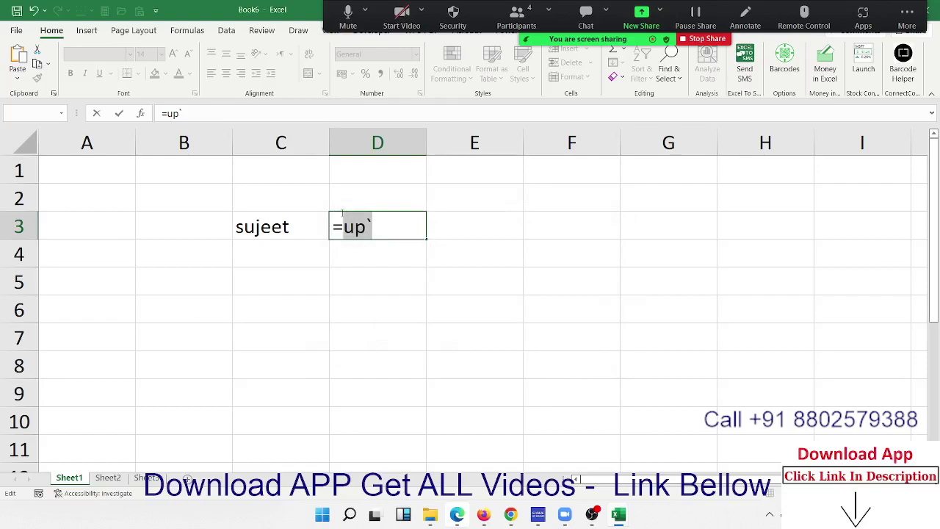
key(BackSpace)
text(u)
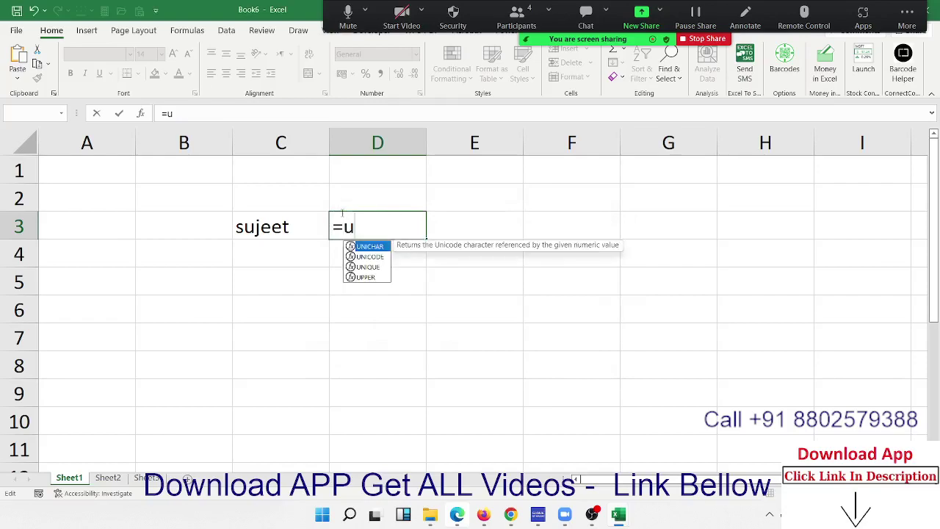
text(p)
key(Tab)
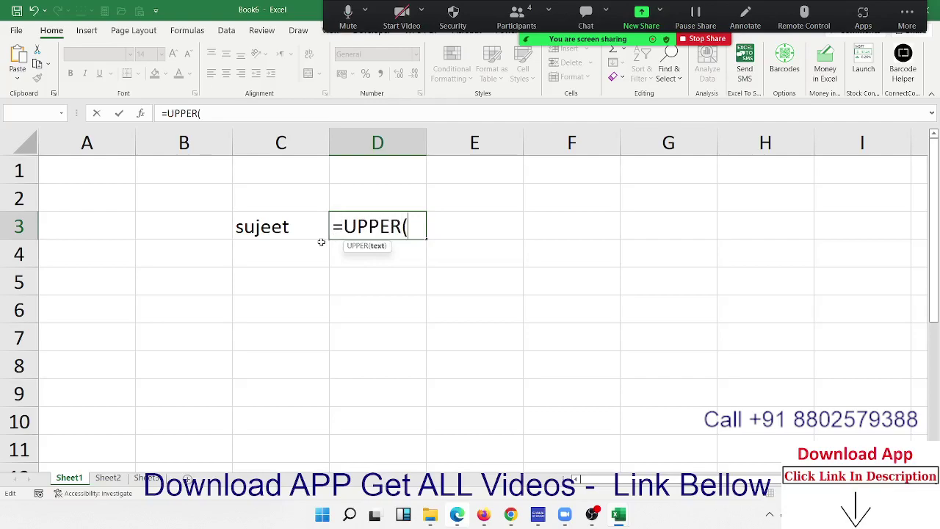
click(307, 229)
key(Return)
key(Up)
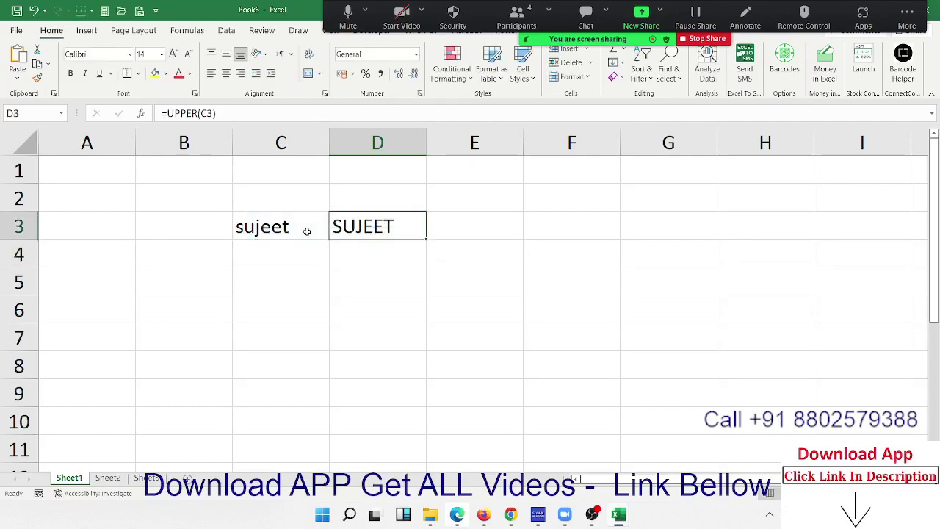
key(Right)
text(=pro)
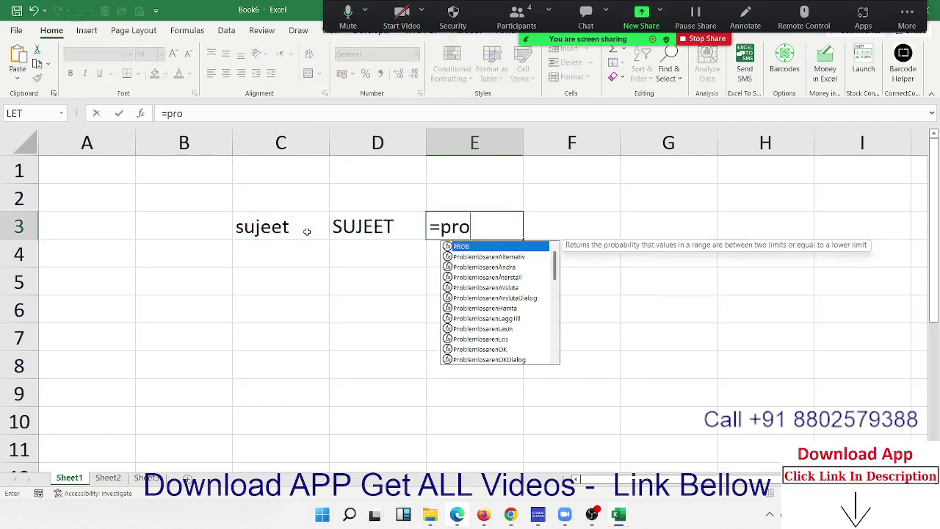
text(p)
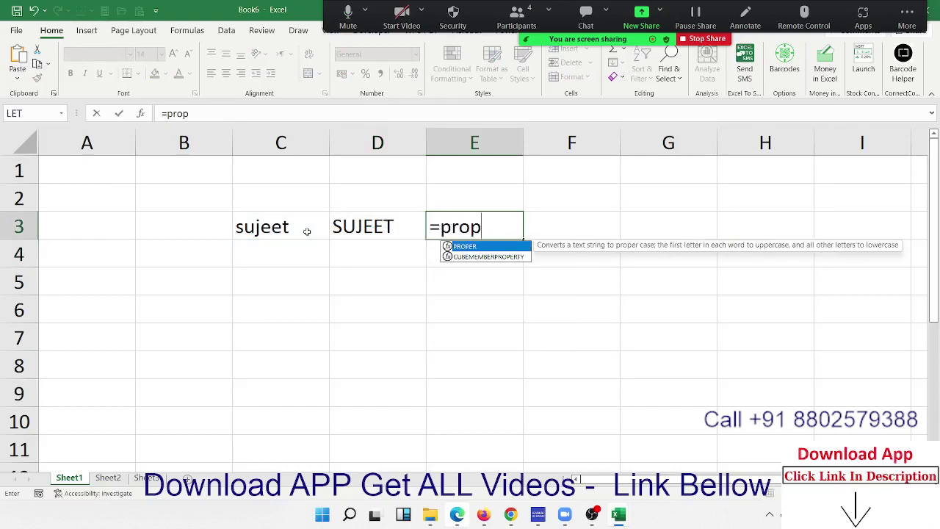
Step: Finish =PROPER(D3) in E3 to show the name capitalised
key(Tab)
click(372, 230)
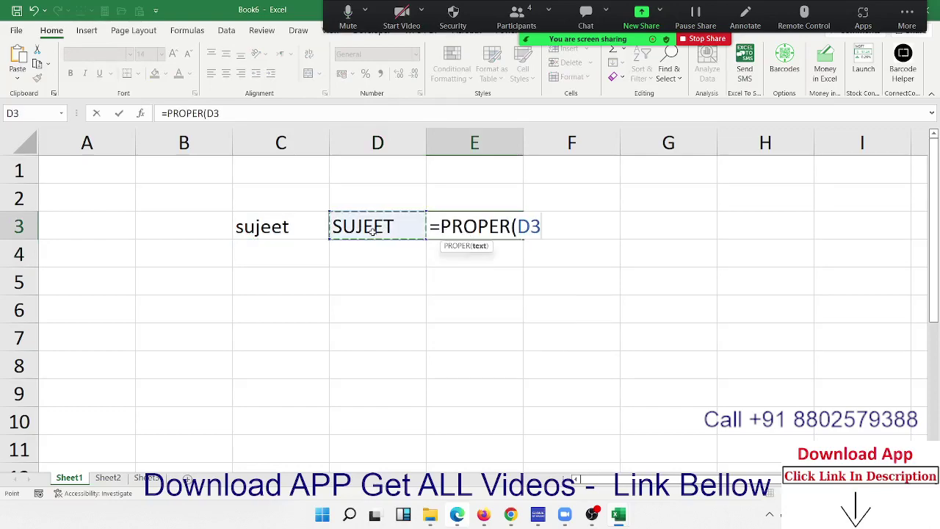
key(Return)
key(Up)
key(Right)
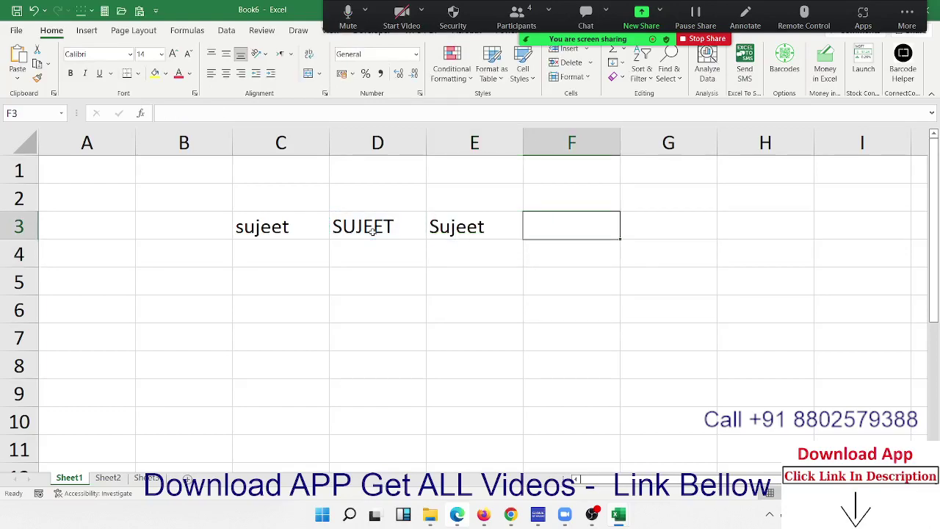
Step: Enter =LOWER(D3) in F3 to show the name in lowercase
text(=lo)
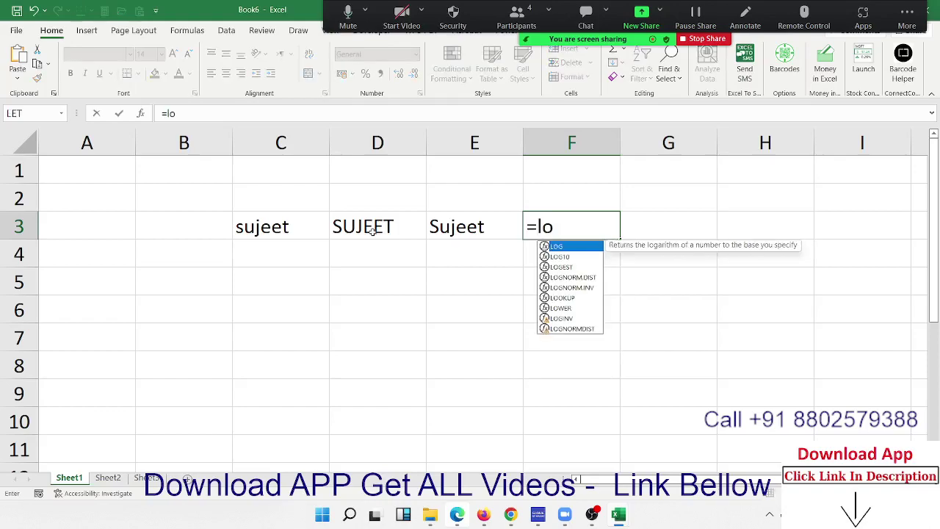
text(w)
key(Tab)
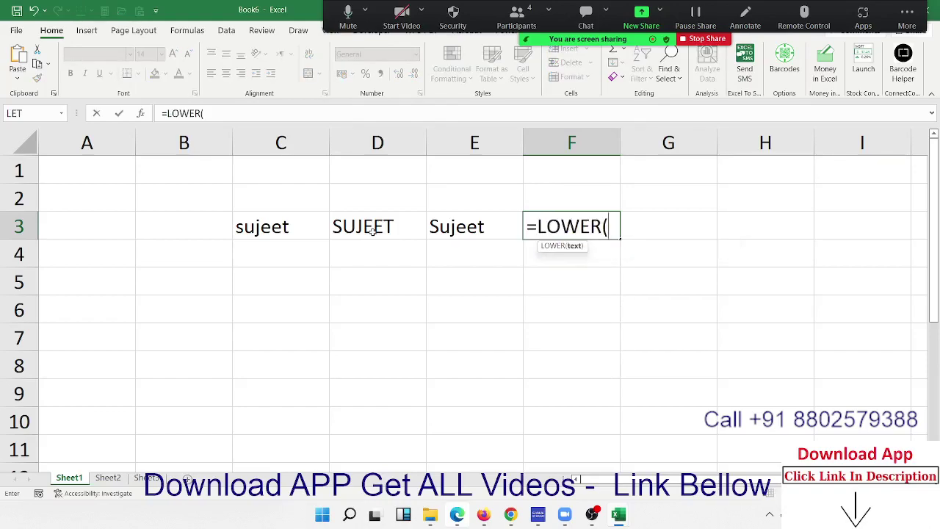
key(Left)
key(Left)
key(Right)
key(Left)
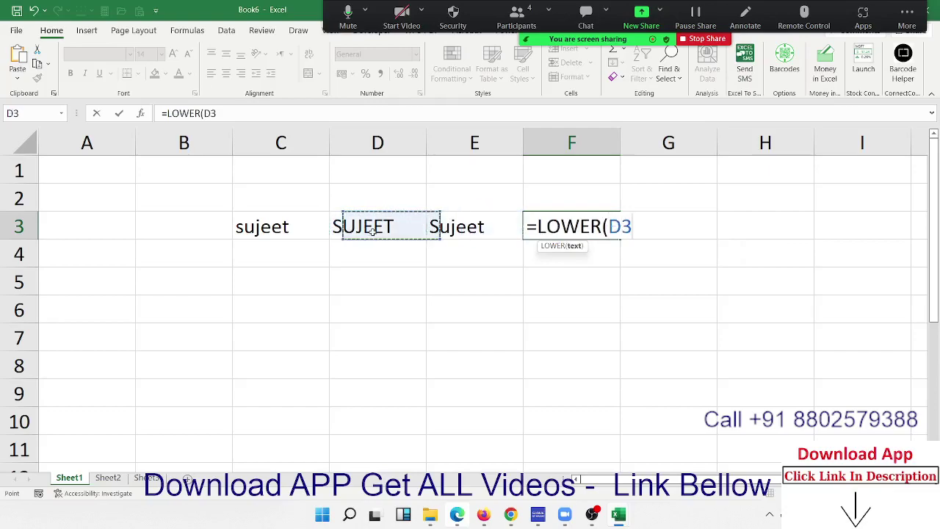
key(Return)
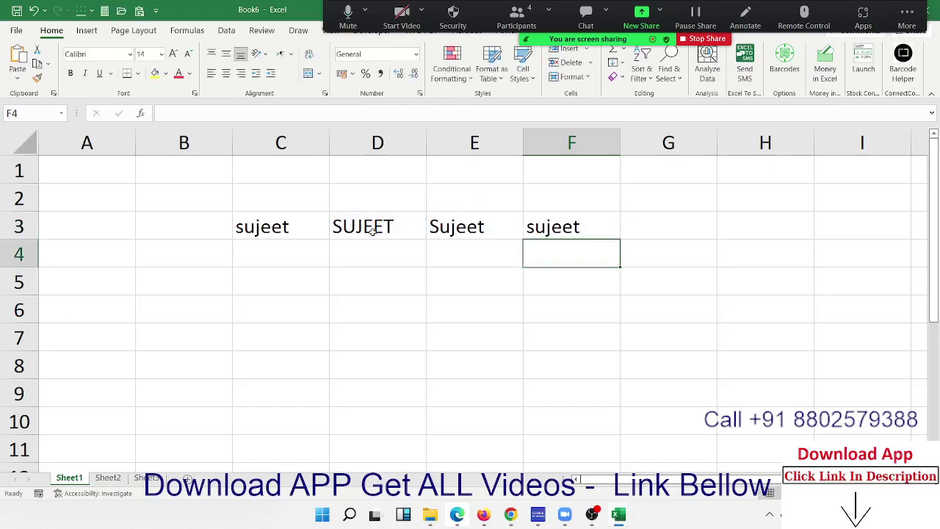
key(Up)
key(Left)
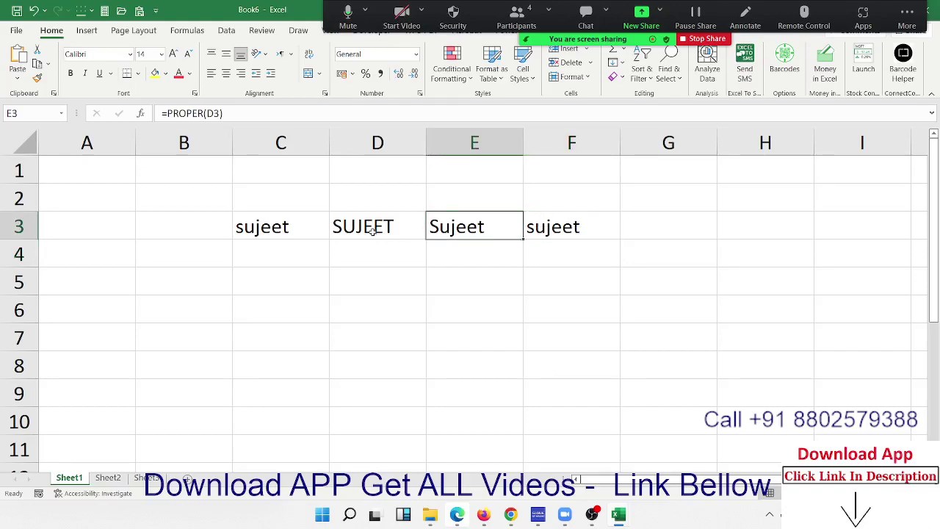
key(Left)
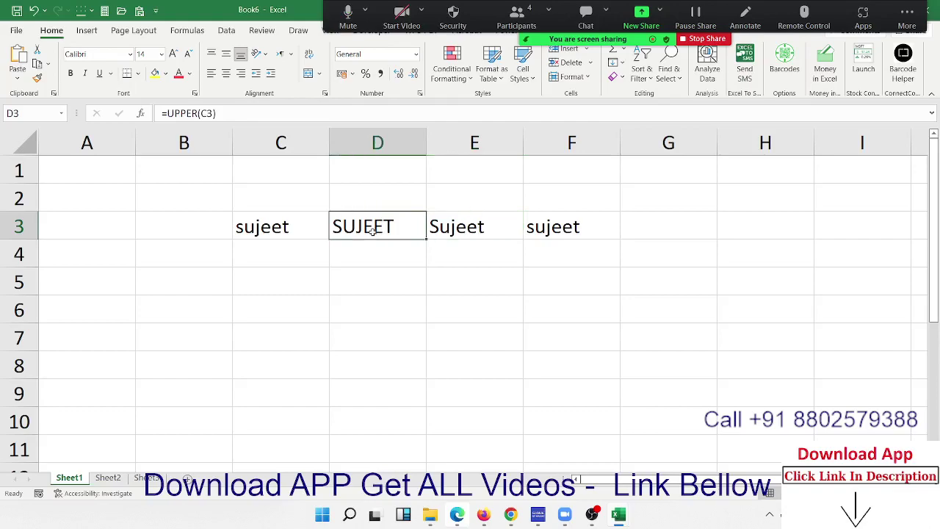
key(Right)
key(Right)
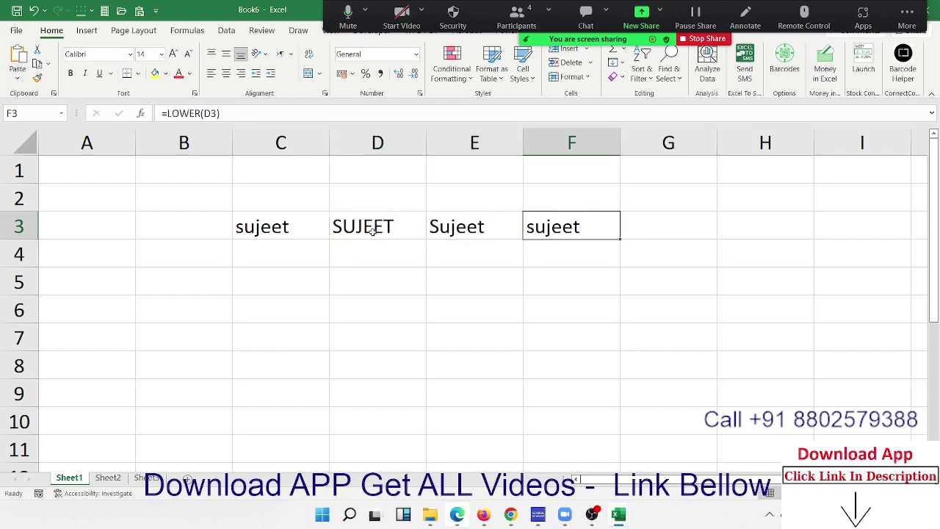
key(Left)
key(Left)
key(Left)
key(Left)
key(Down)
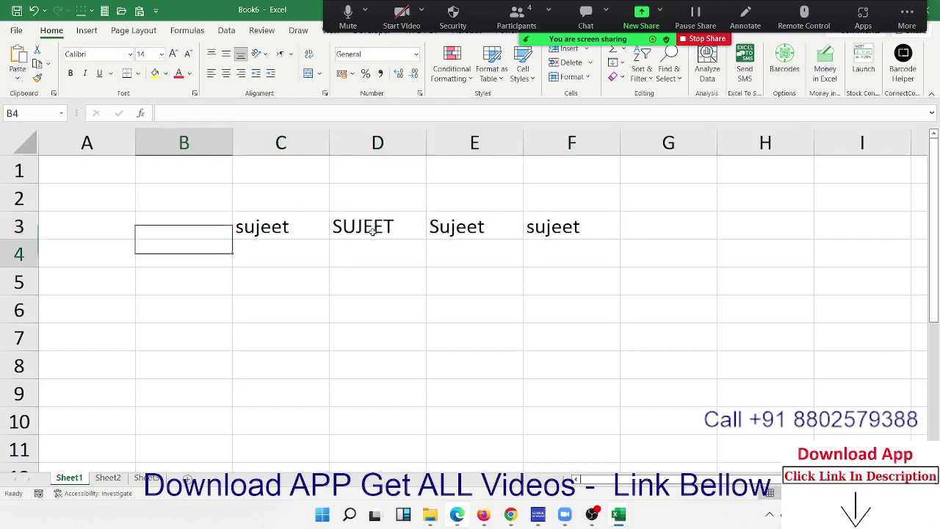
key(Down)
key(Down)
key(Up)
key(Up)
key(Up)
key(Right)
key(Right)
key(Right)
key(Right)
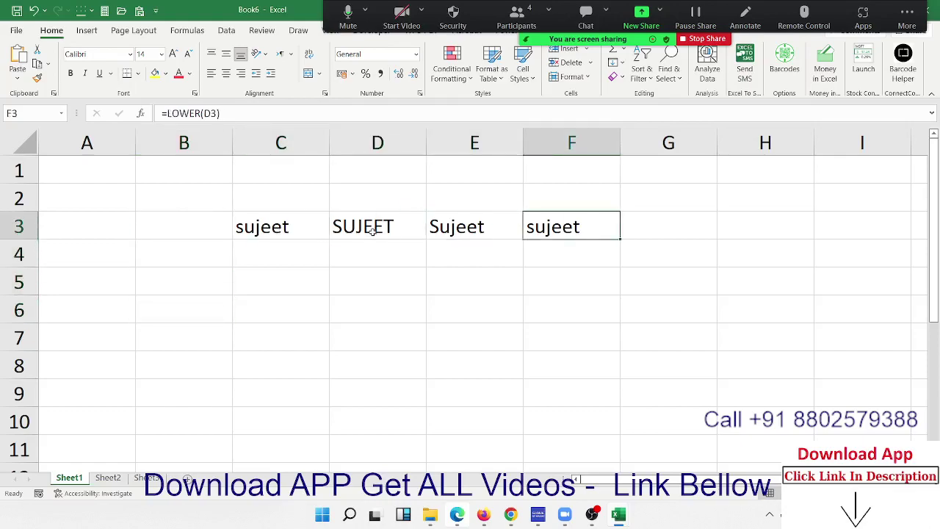
key(Left)
key(Left)
key(Left)
key(Left)
key(Down)
key(Down)
key(Left)
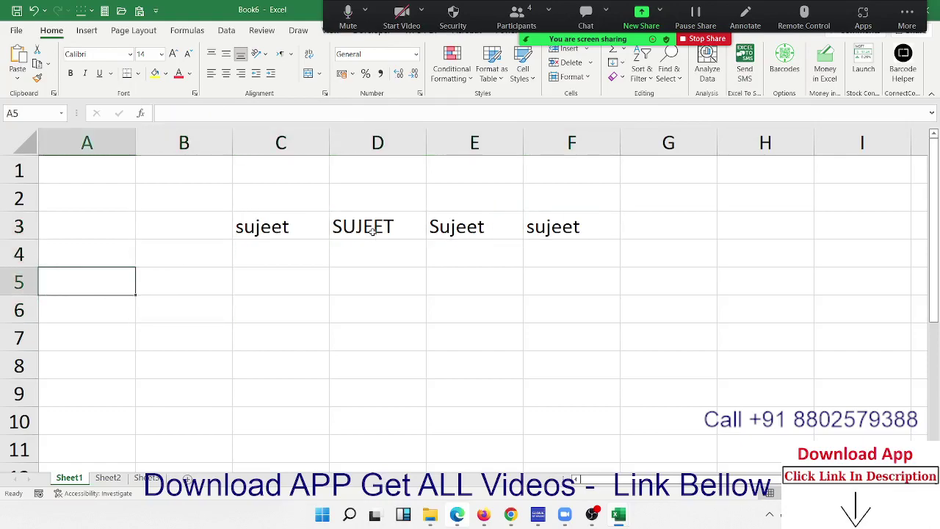
key(Up)
Step: Store 154134 as text in A4 using a leading apostrophe
text(')
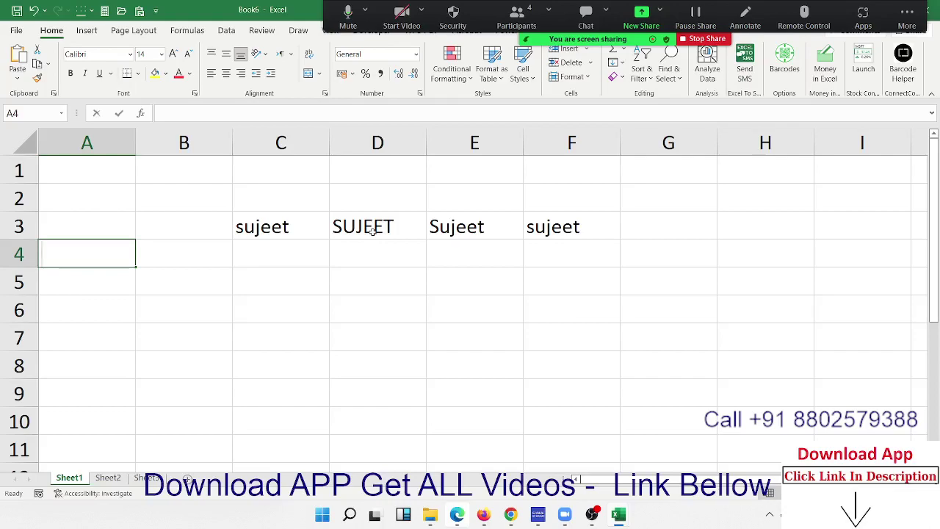
key(Escape)
text(1)
text(5465)
key(Return)
key(Up)
key(Delete)
text('154)
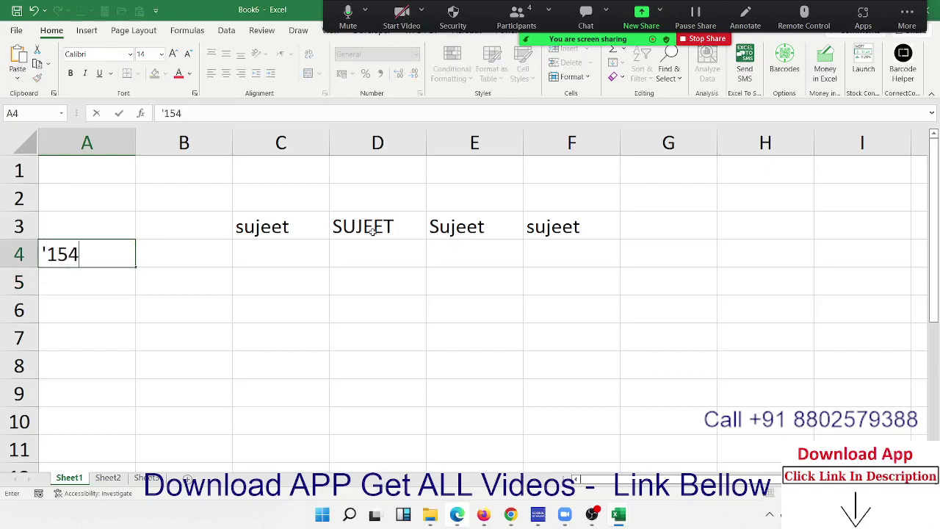
text(134)
key(Return)
key(Up)
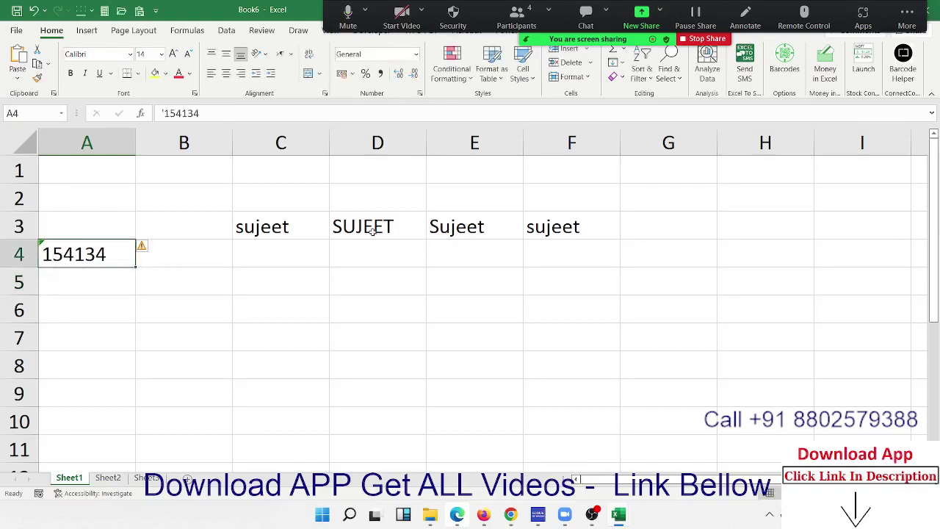
key(Right)
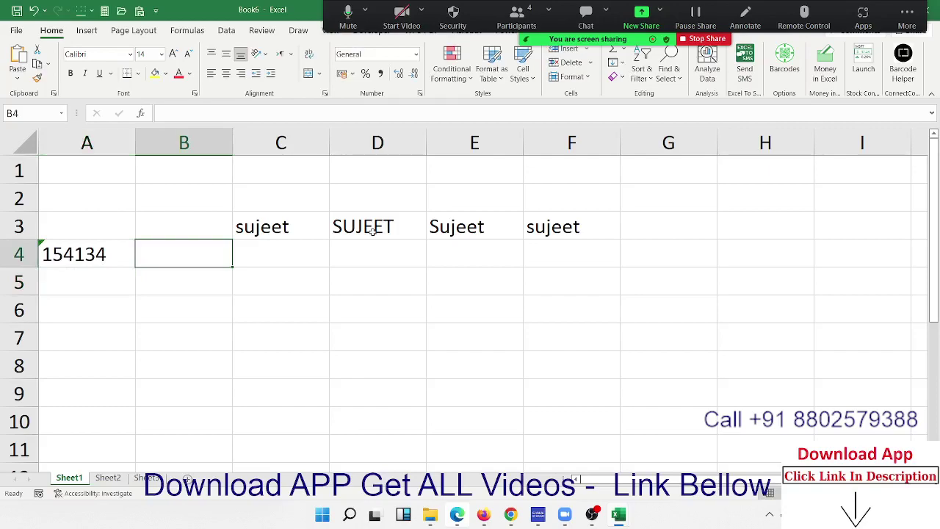
Step: Convert A4 to a number in B4 with =VALUE(A4)
text(=)
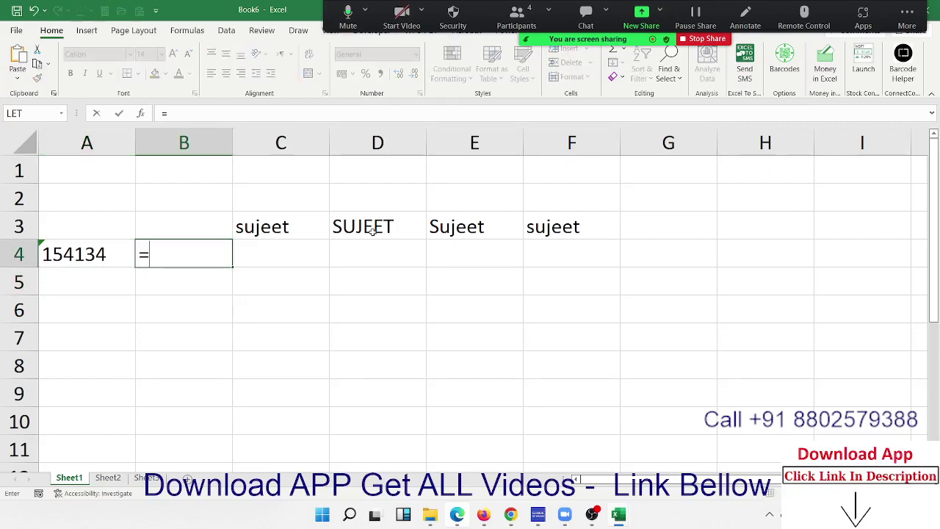
text(vl)
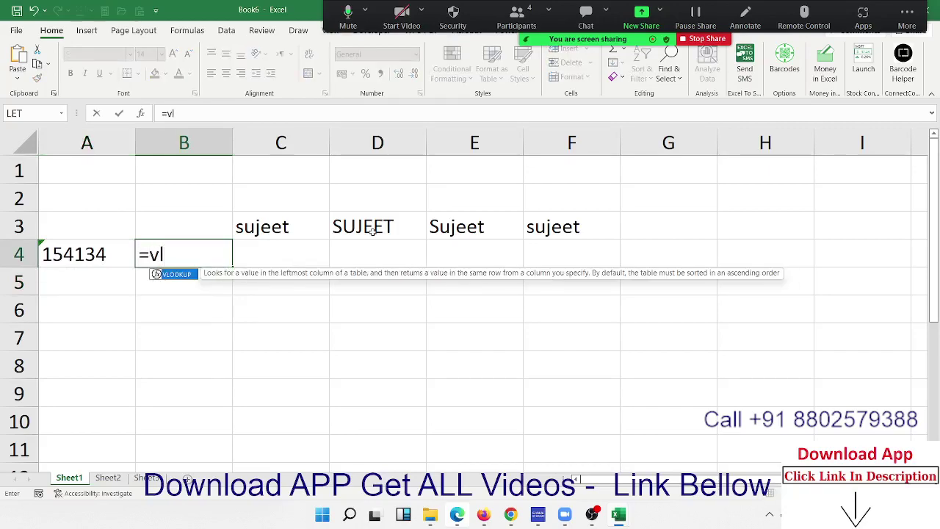
key(BackSpace)
key(Tab)
key(Left)
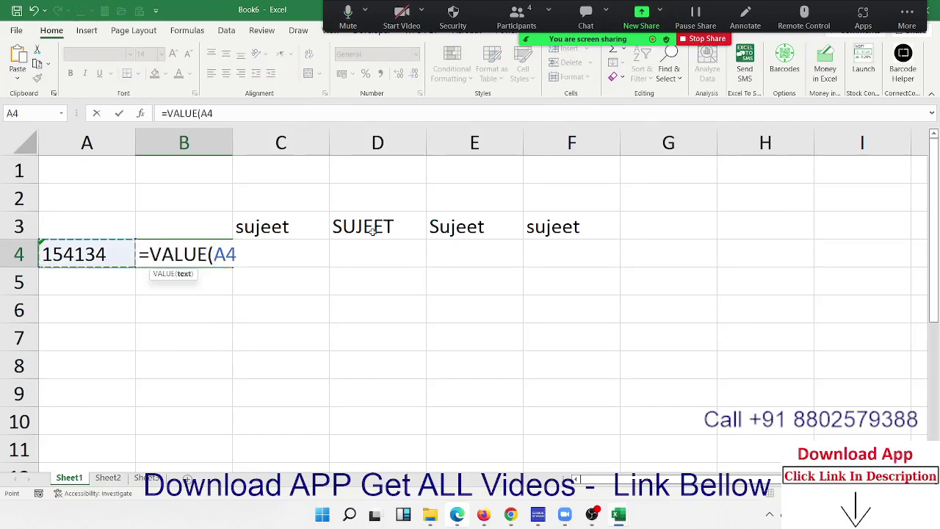
key(Return)
Step: Convert A4 in B5 with =NUMBERVALUE(A4) and check the result
text(=)
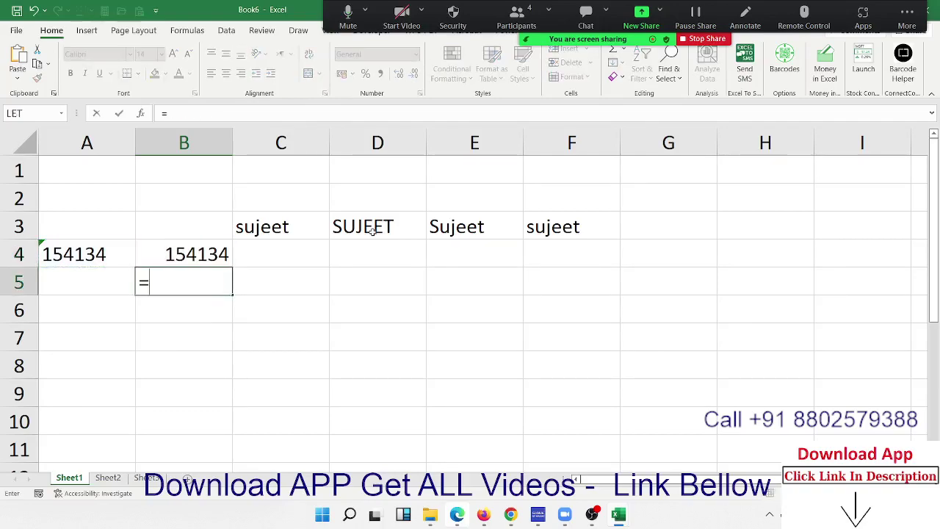
text(num)
key(Tab)
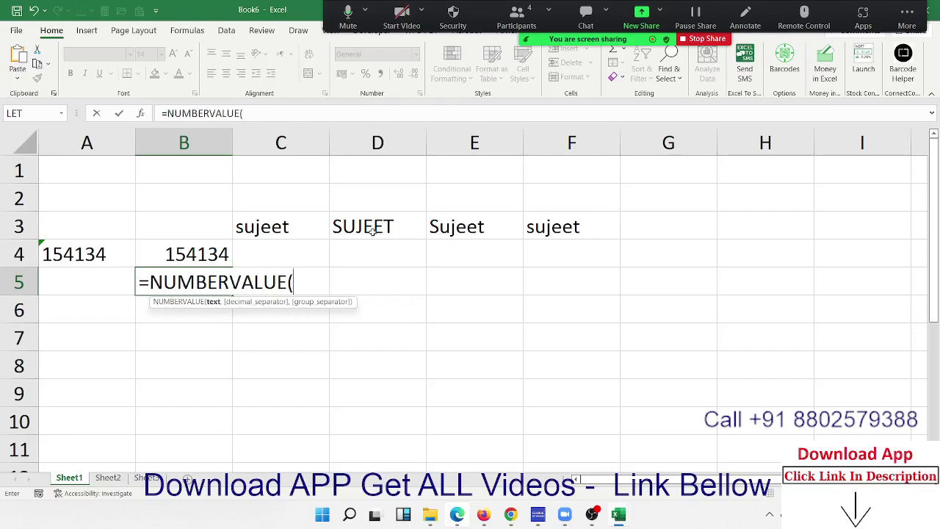
key(Left)
key(Up)
key(Return)
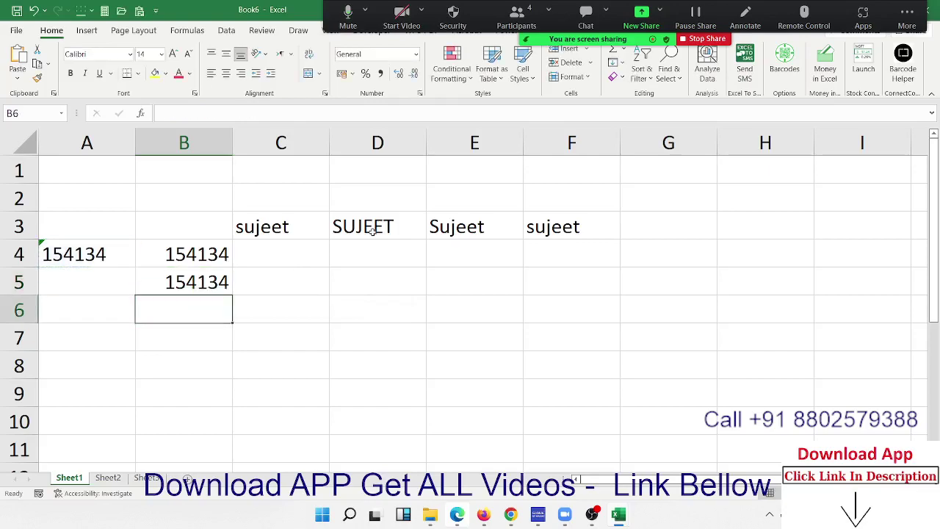
click(239, 286)
click(219, 281)
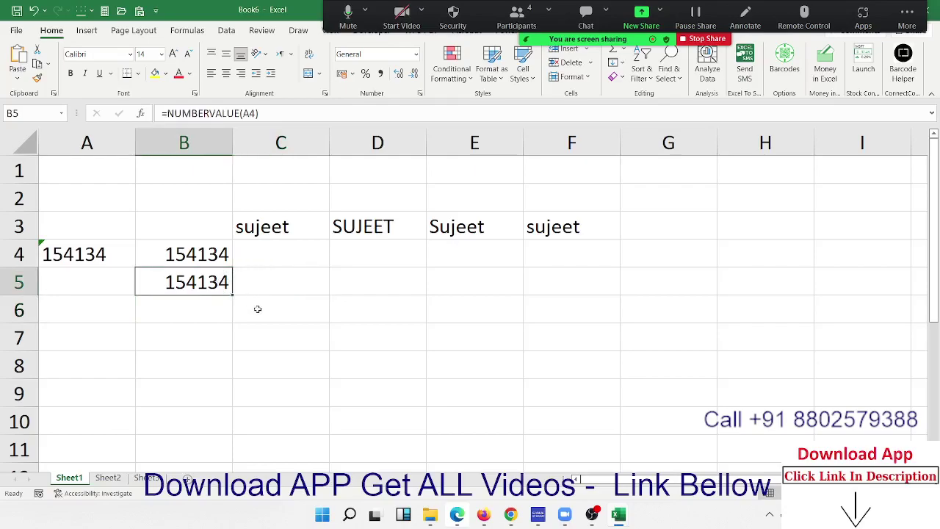
click(207, 336)
click(187, 30)
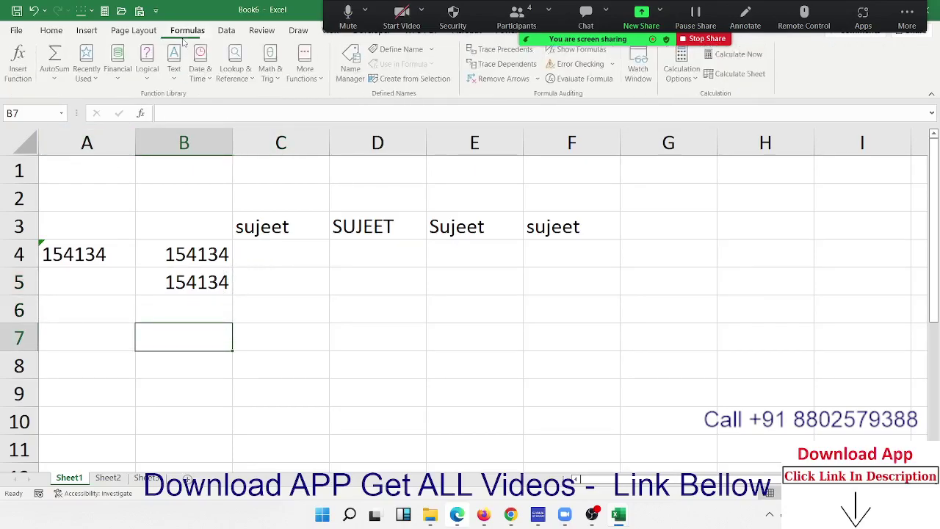
click(173, 73)
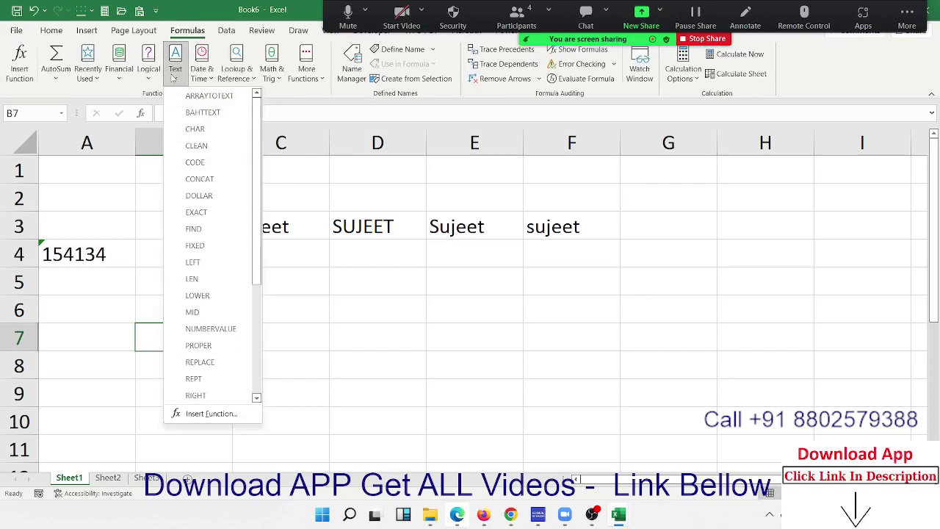
click(324, 280)
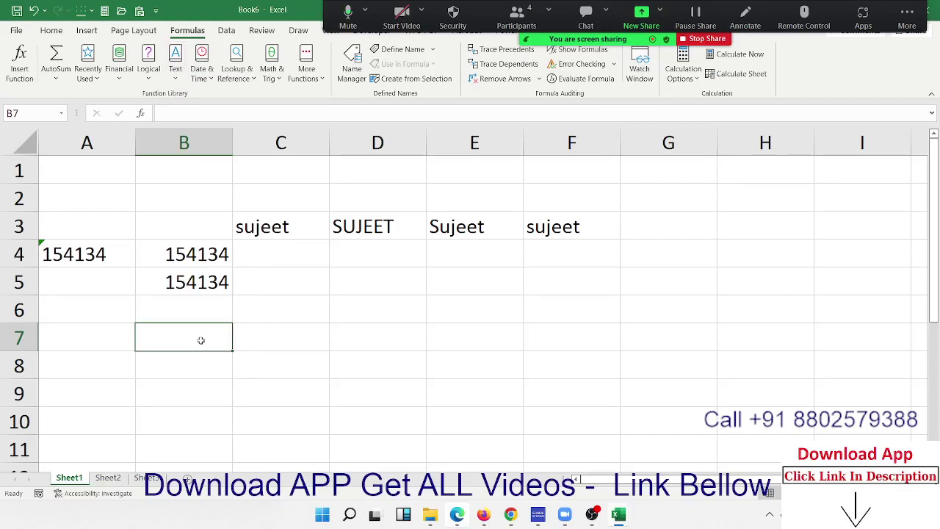
key(Up)
key(Down)
text(15)
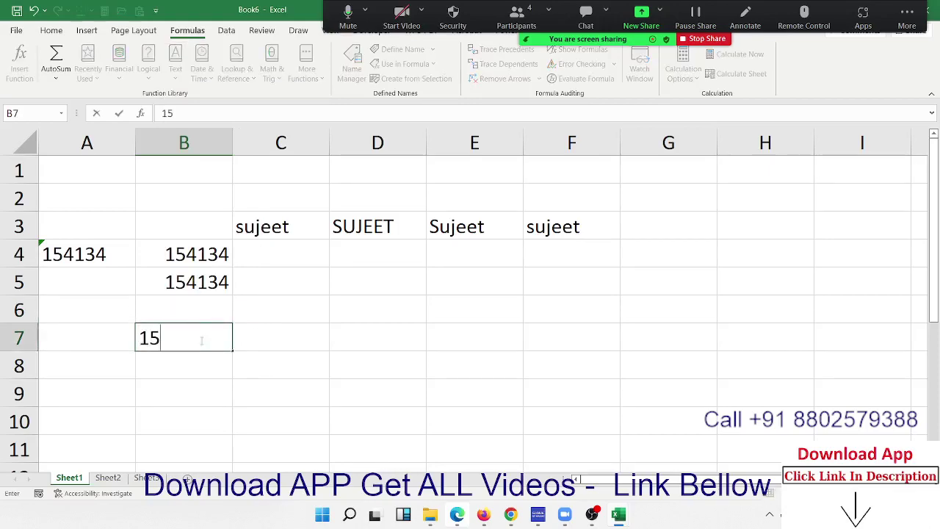
text(00)
key(Tab)
key(Left)
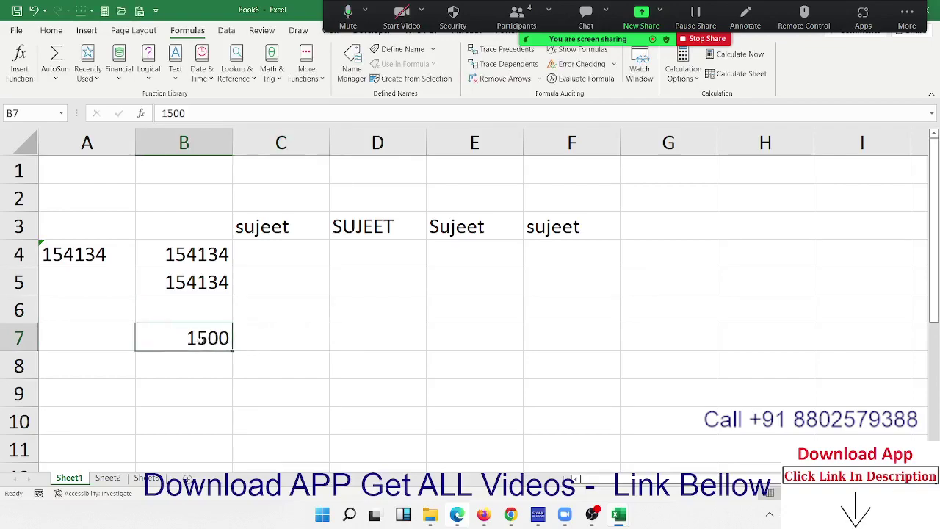
key(ctrl+shift+3)
key(ctrl+shift+5)
key(ctrl+shift+6)
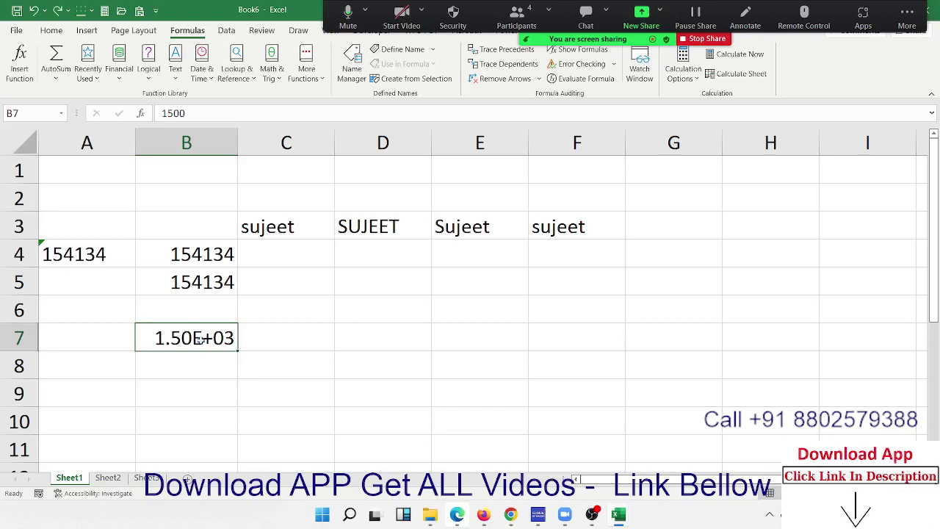
key(Delete)
Step: Enter =FIXED(1500) in C7 so it displays the text 1,500.00
key(Tab)
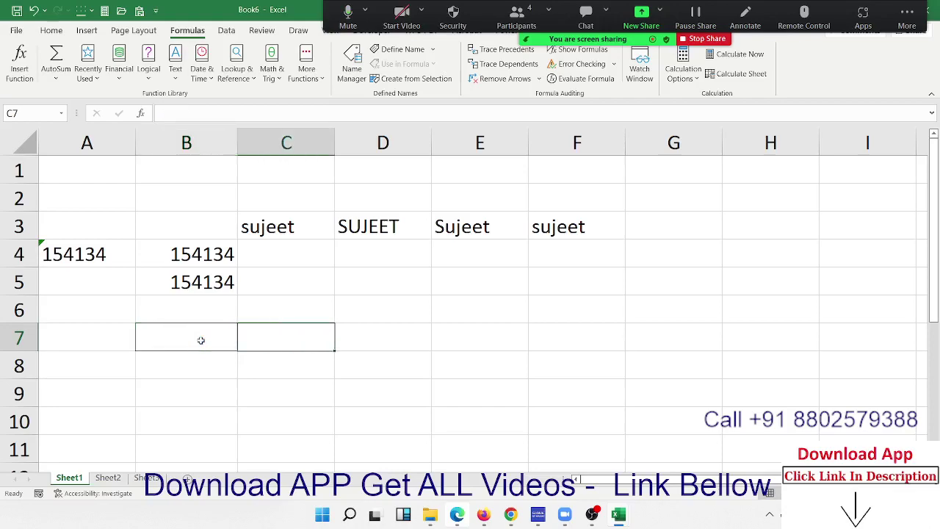
text(=)
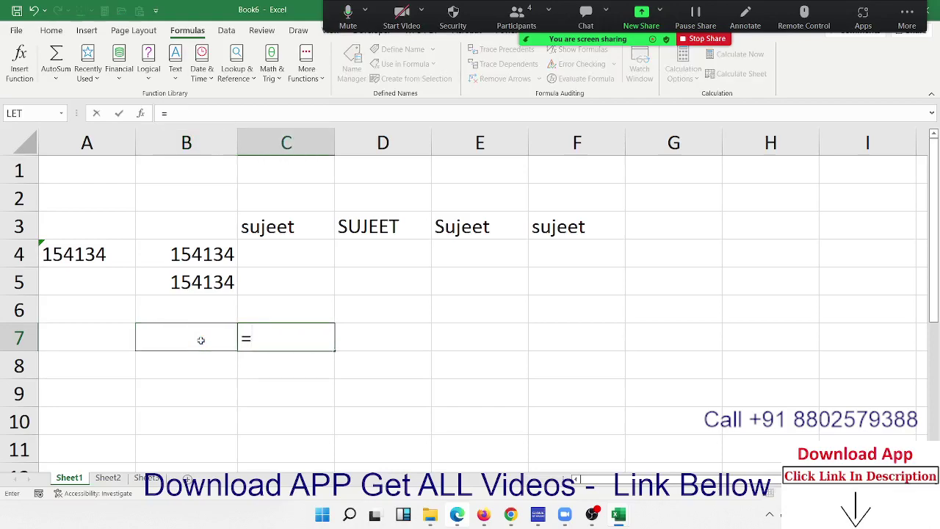
text(fi)
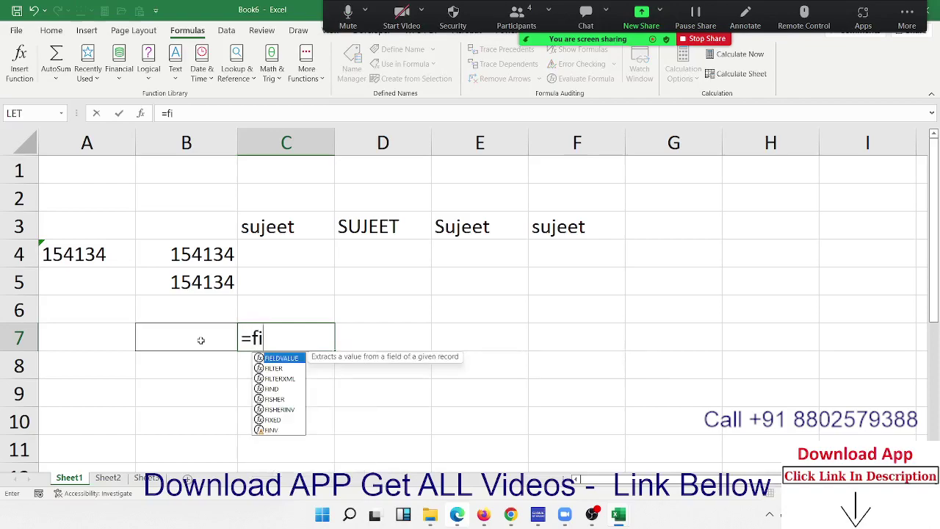
key(Down)
key(Down)
key(Down)
key(Down)
key(Down)
key(Down)
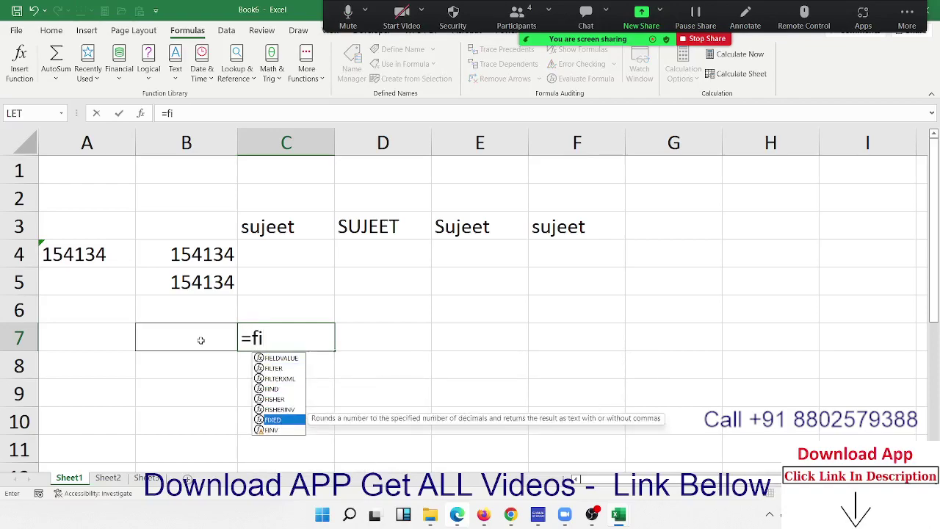
key(Tab)
text(1500)
key(Return)
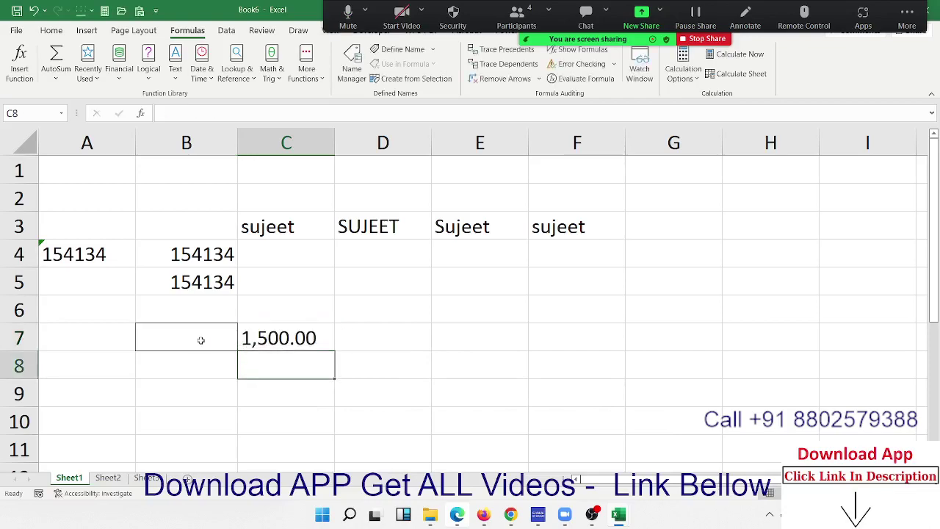
key(Up)
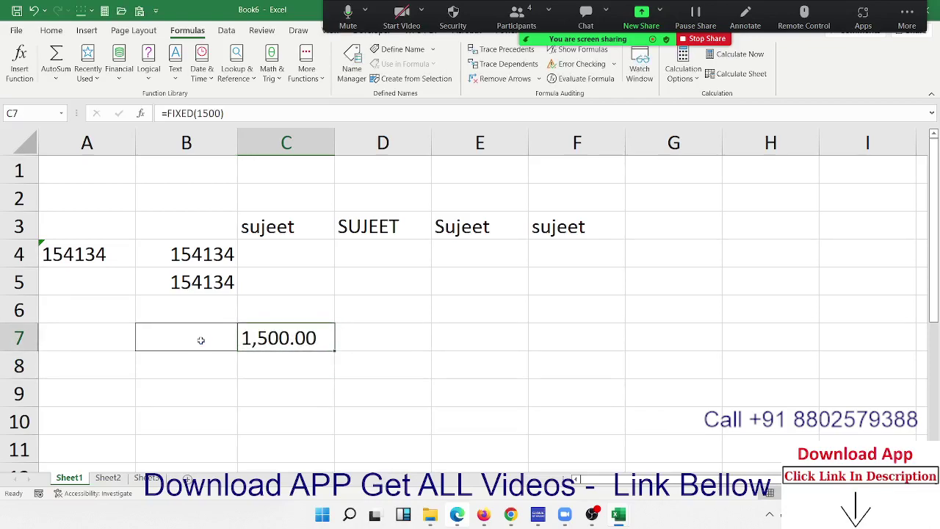
key(Right)
Step: Enter =DOLLAR(1500) in D7 to display ₹ 1,500.00 and review its formula
text(=doil)
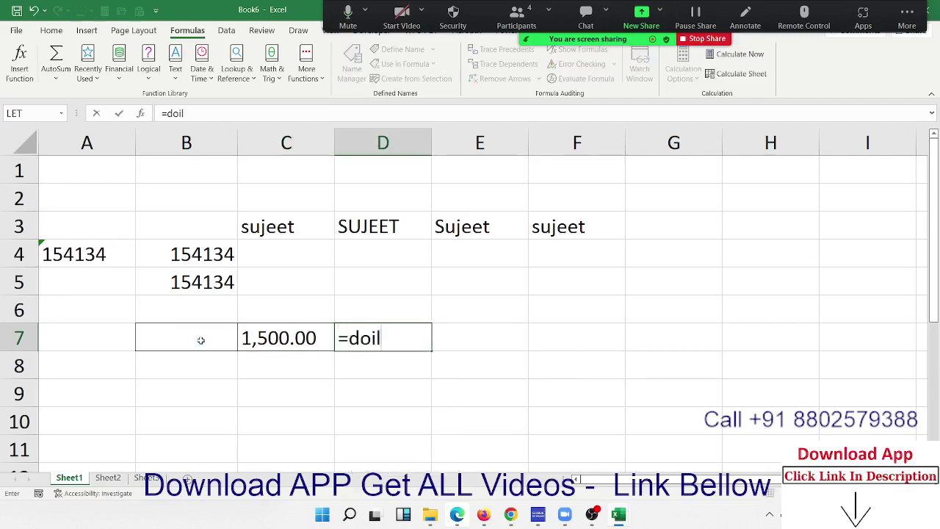
key(BackSpace)
key(BackSpace)
key(Tab)
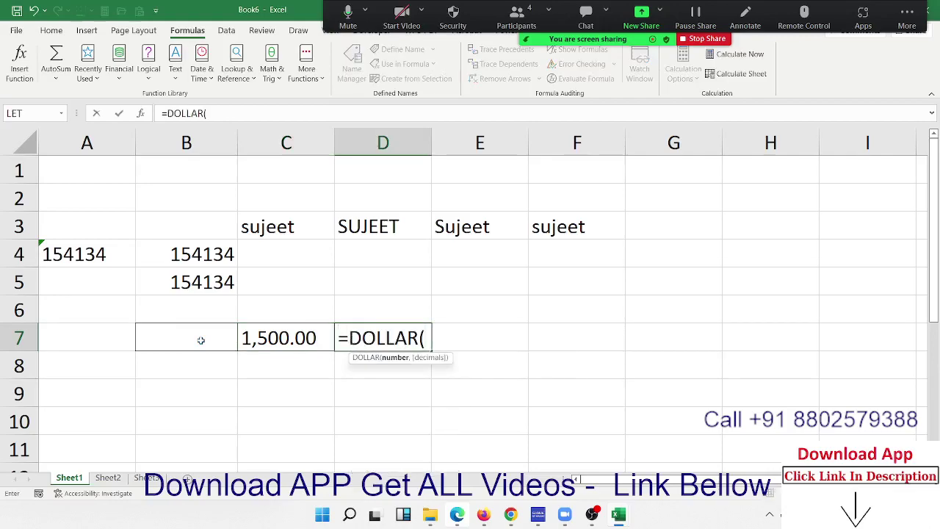
text(1500)
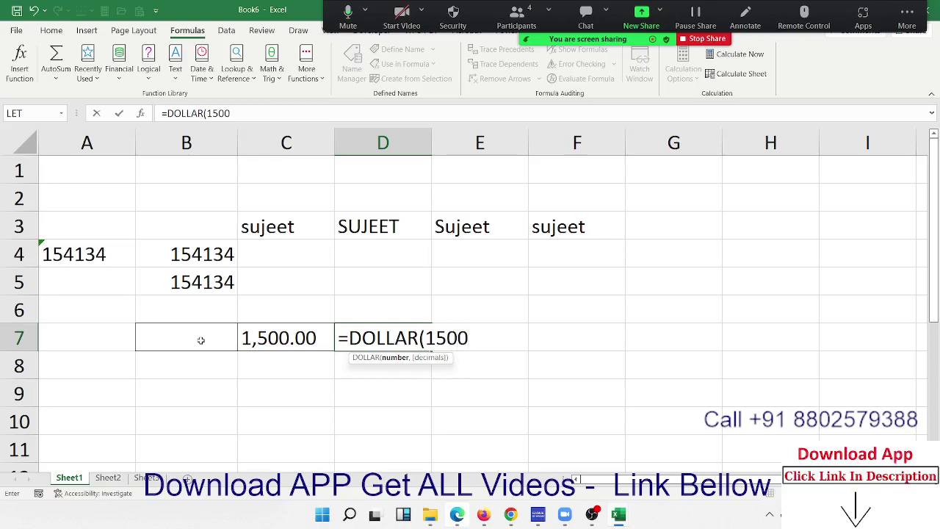
text())
key(Return)
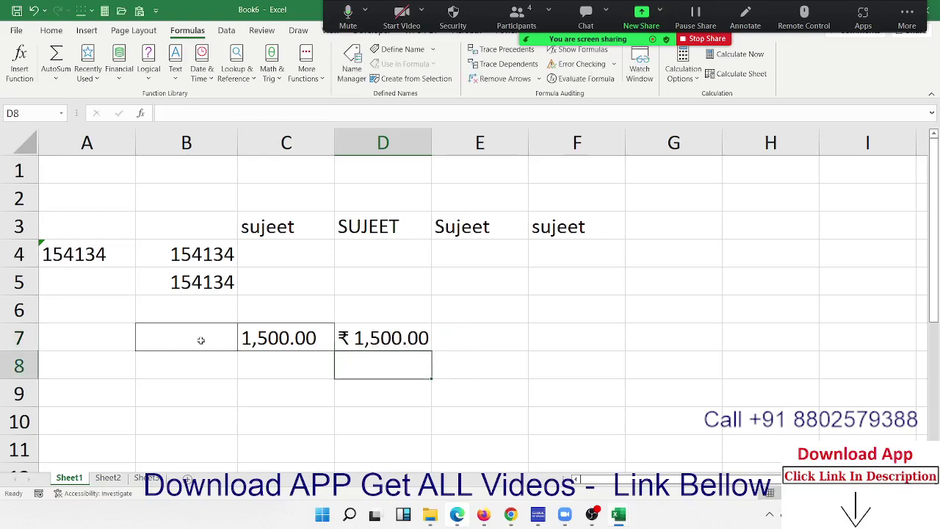
key(Up)
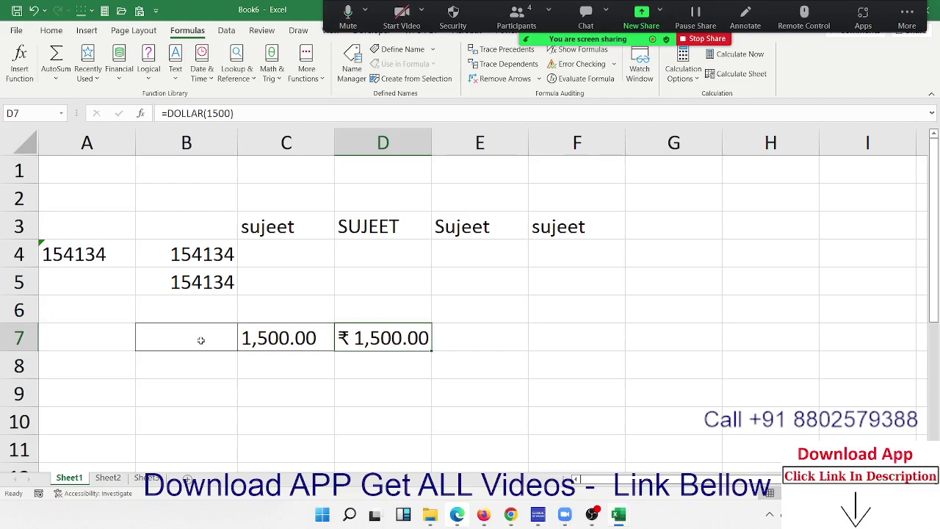
key(Return)
key(Up)
key(Right)
key(Left)
key(Right)
Step: Enter a name capitalised in B9 and in lowercase in C9
key(Down)
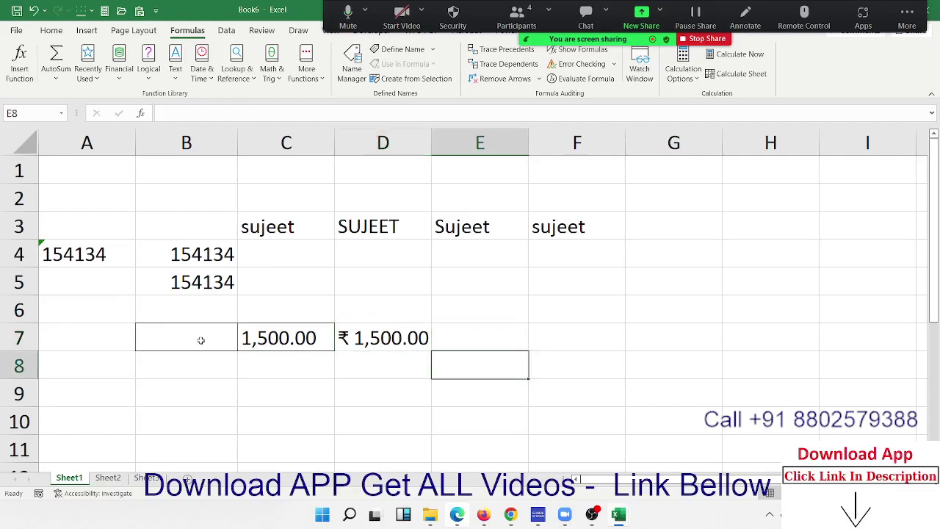
key(Left)
key(Left)
key(Left)
key(Down)
key(Down)
key(Down)
key(Down)
key(Down)
key(Down)
key(Down)
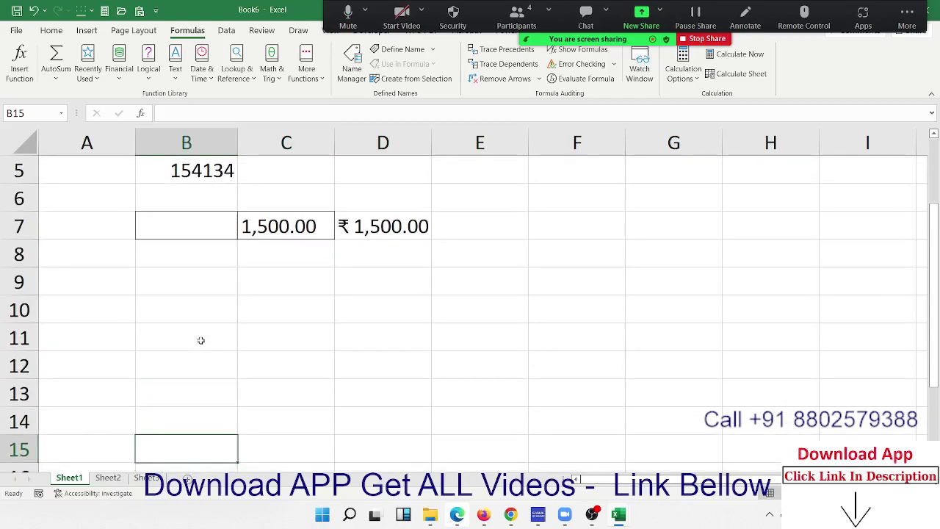
key(Up)
key(Up)
key(Up)
key(Up)
key(Up)
key(Up)
text(R)
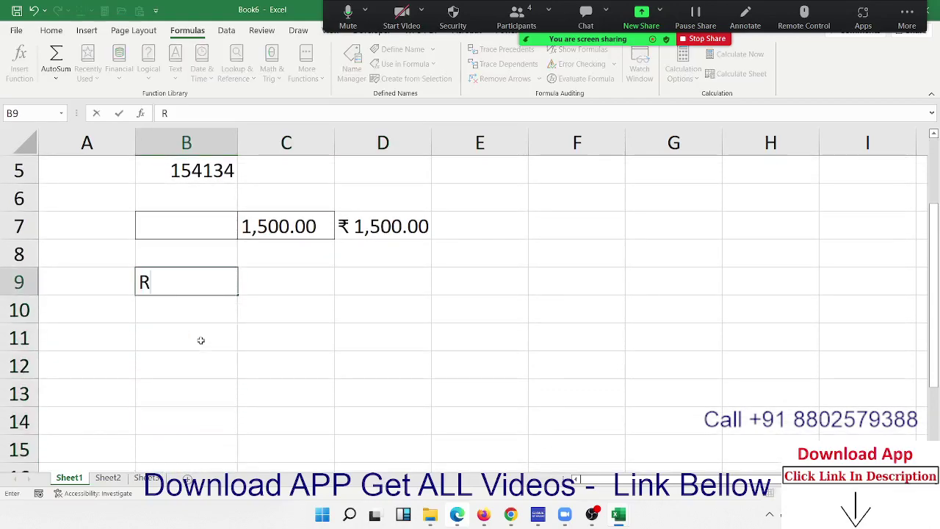
text(am)
key(Tab)
text(ra)
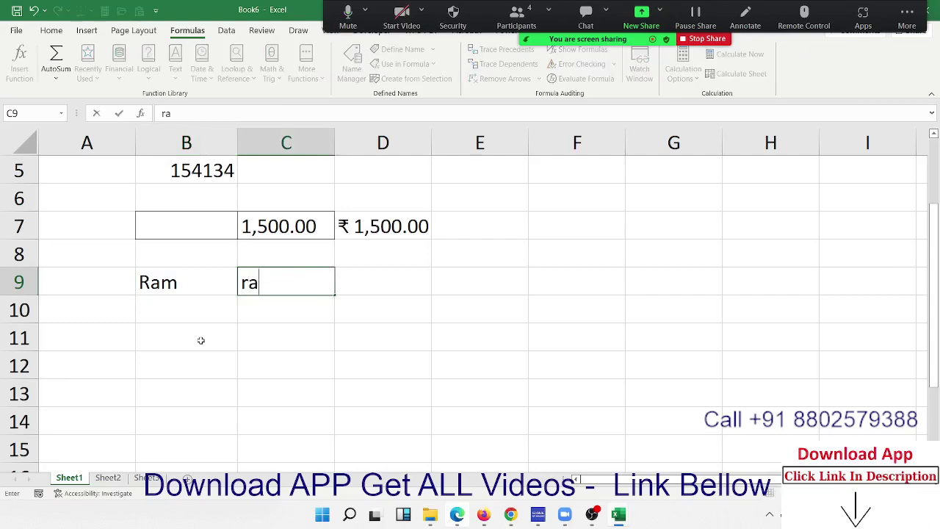
text(m)
key(Tab)
Step: Compare the two cells in D9 with =B9=C9, returning TRUE
text(=)
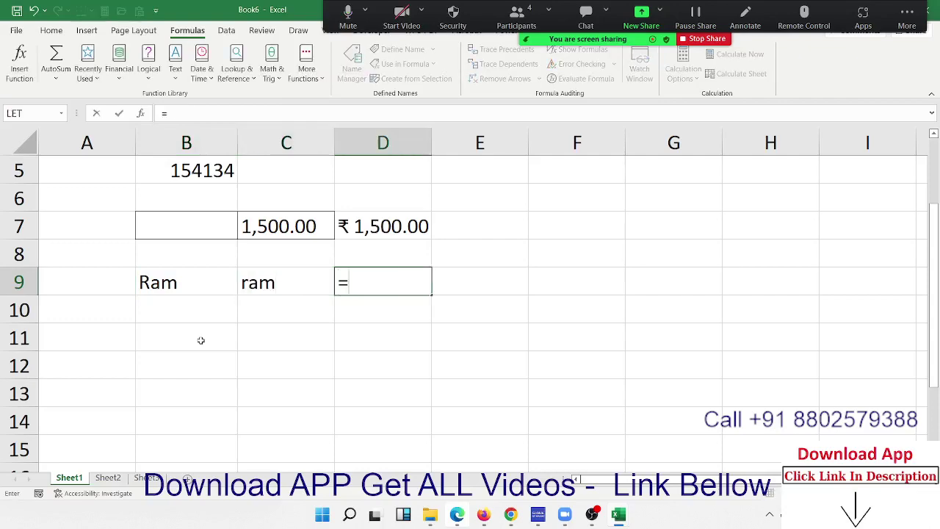
key(Left)
key(Left)
text(=)
key(Up)
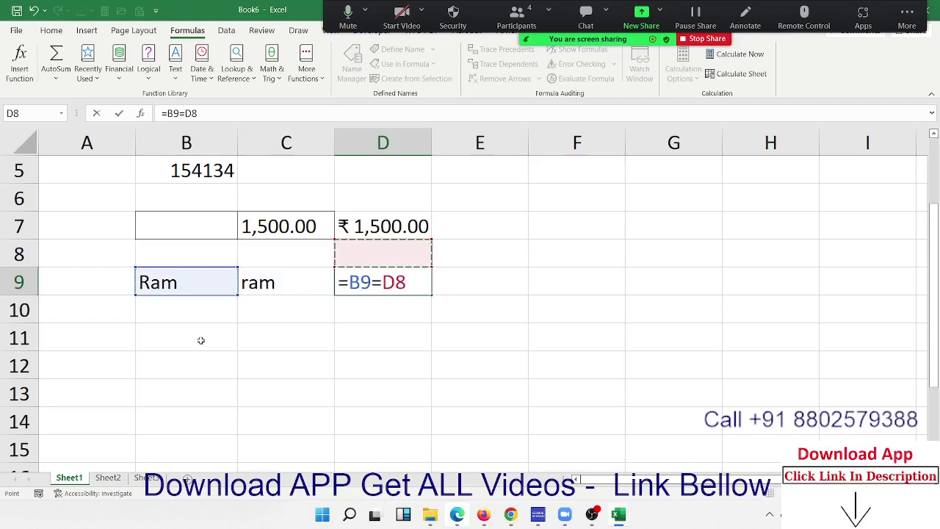
key(Down)
key(Left)
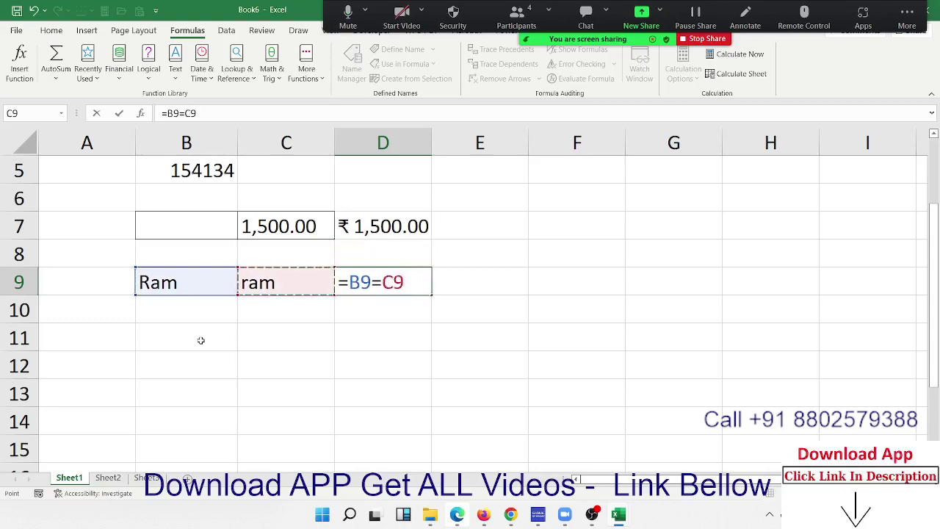
key(Return)
key(Up)
key(Down)
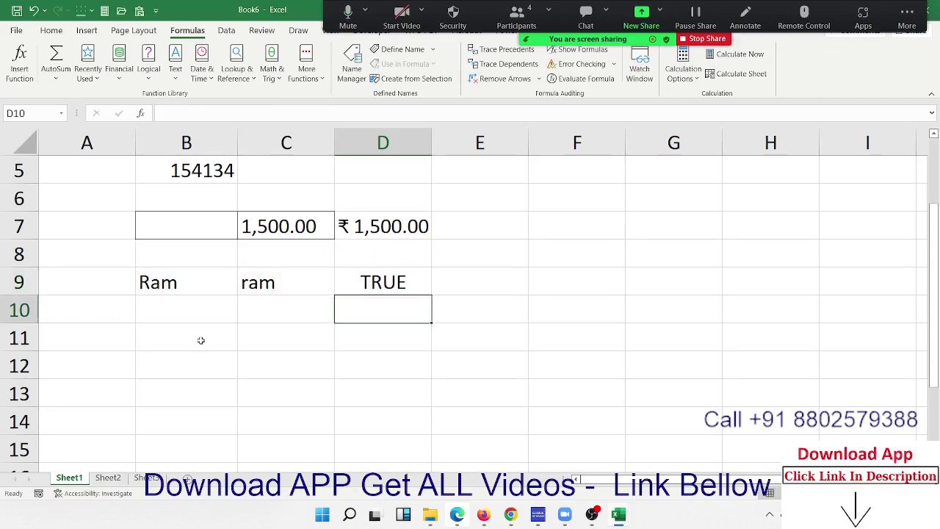
Step: Enter =EXACT(B9,C9) in D10, which returns FALSE
text(=ex)
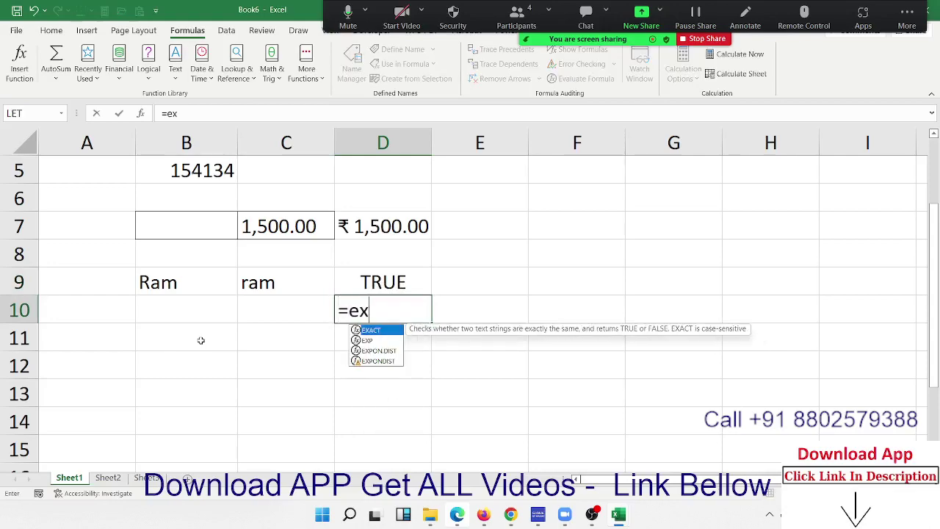
text(a)
key(Tab)
key(Left)
key(Left)
key(Left)
key(Up)
key(Right)
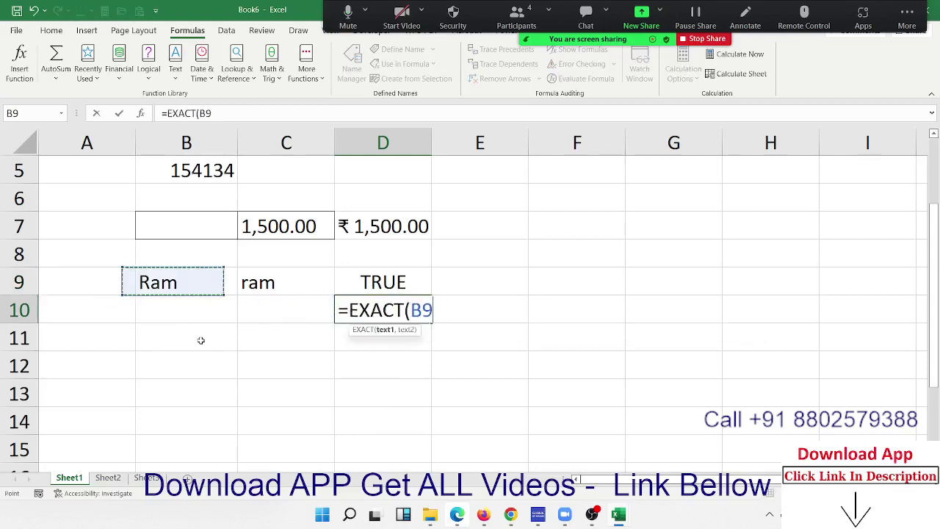
text(,)
key(Left)
key(Up)
key(Up)
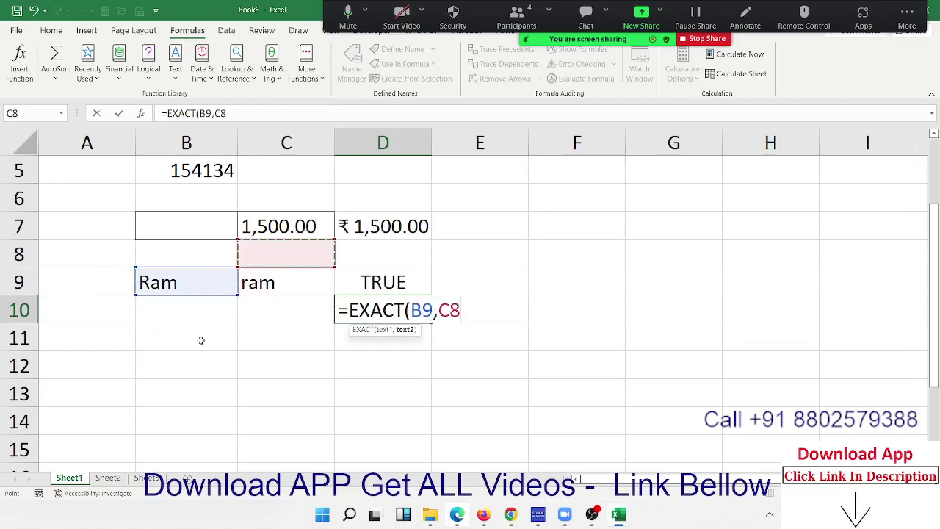
key(Down)
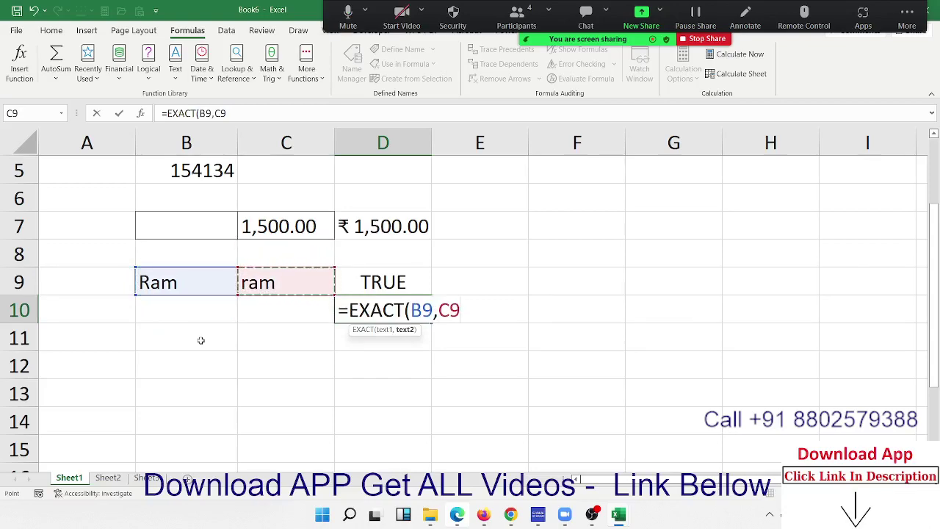
key(Return)
key(Up)
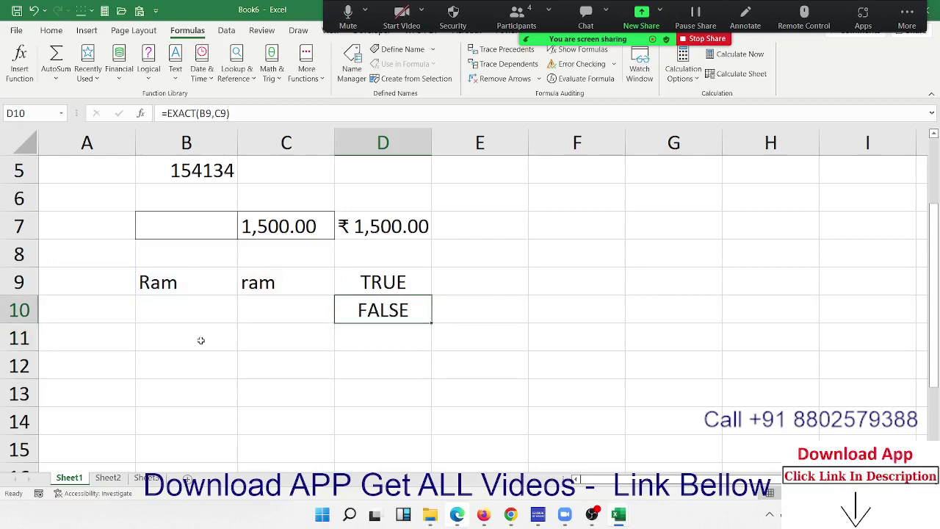
Step: Retype C9 with a capital first letter so it matches B9
key(Left)
key(Left)
key(Up)
key(Right)
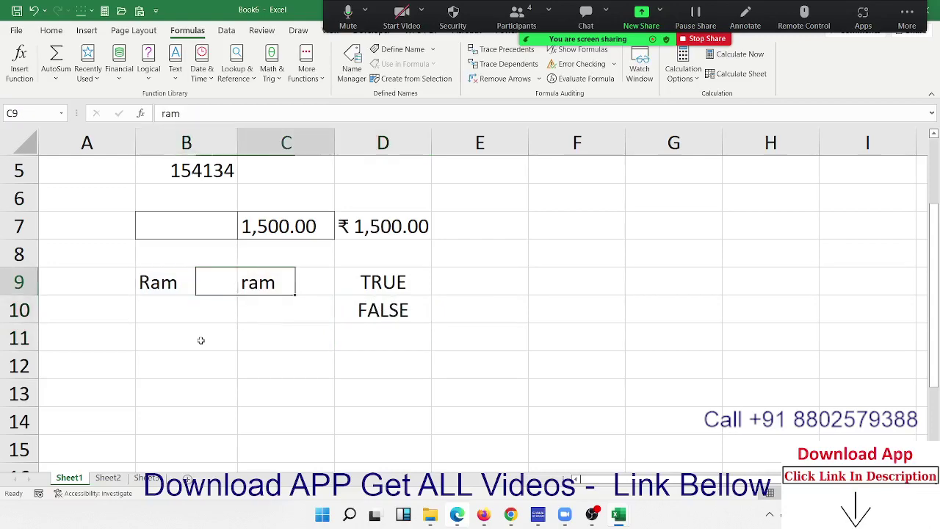
text(Ra)
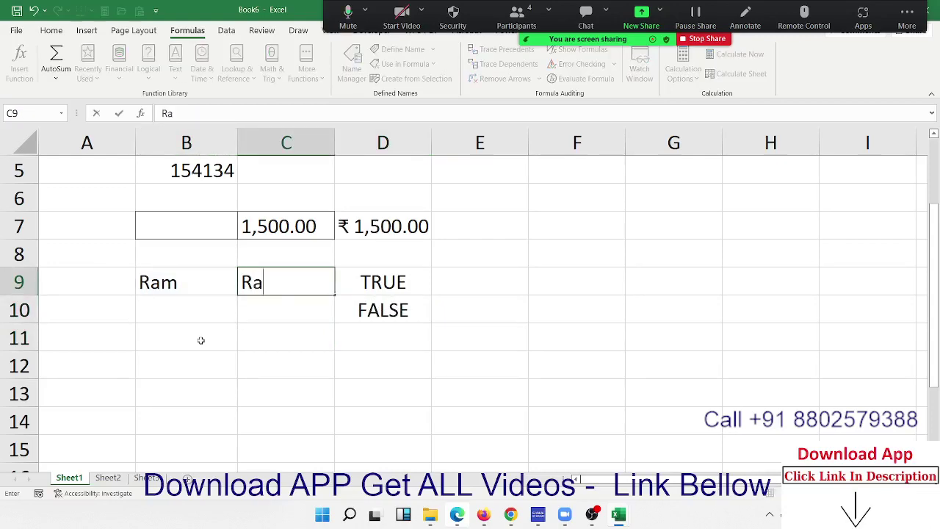
text(m)
key(Return)
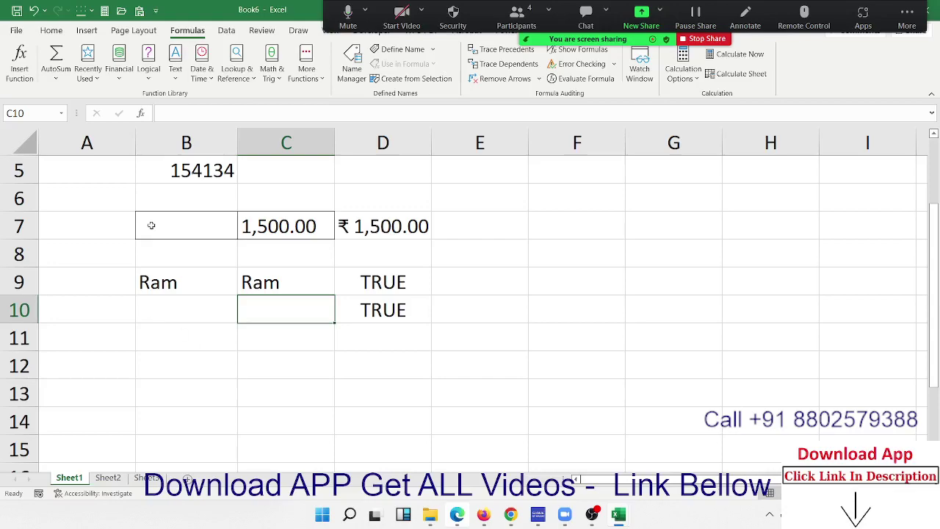
click(183, 73)
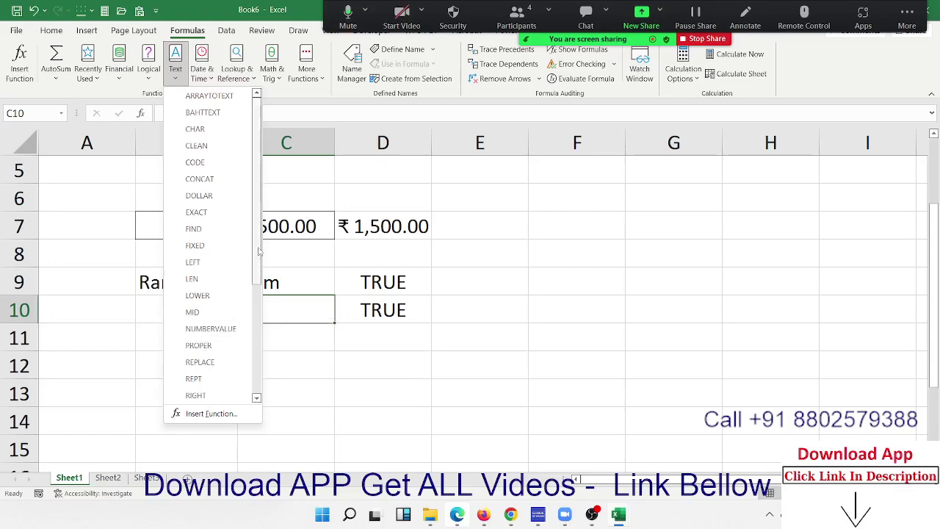
drag(251, 268, 259, 387)
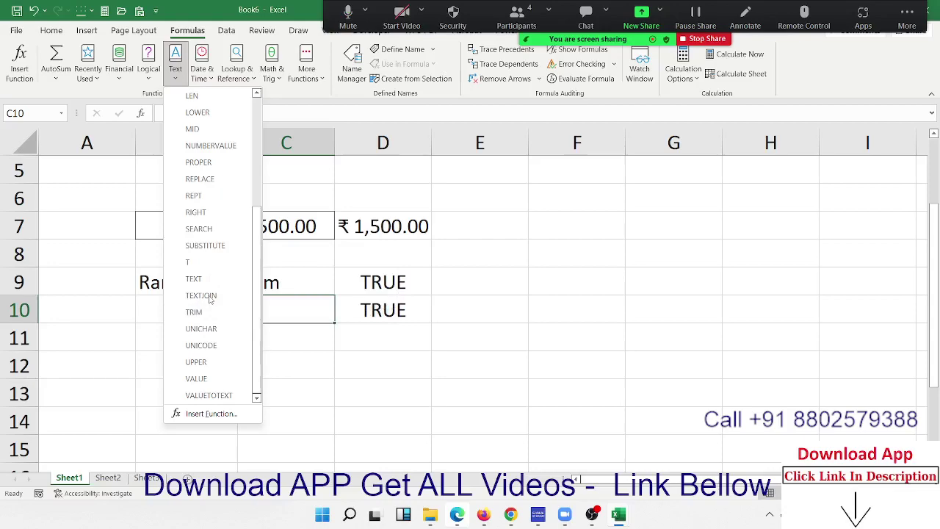
click(316, 343)
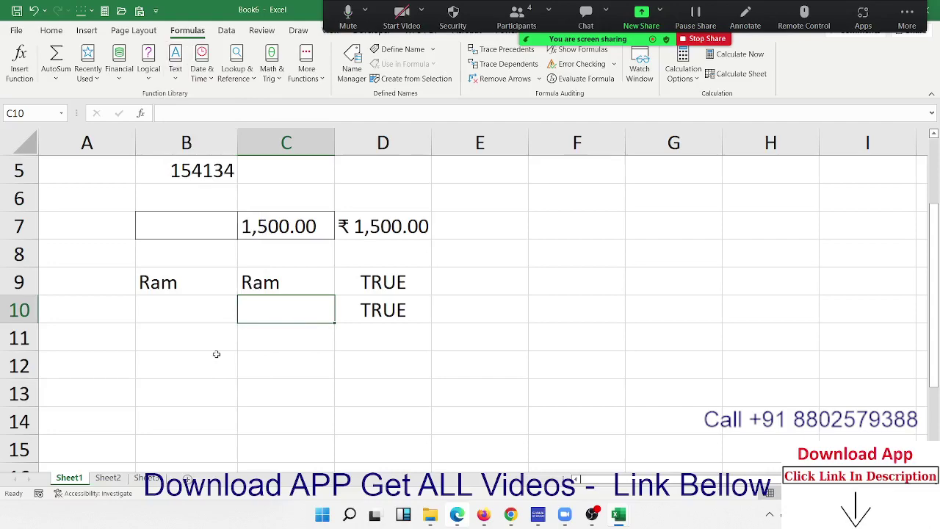
scroll(214, 343, down, 3)
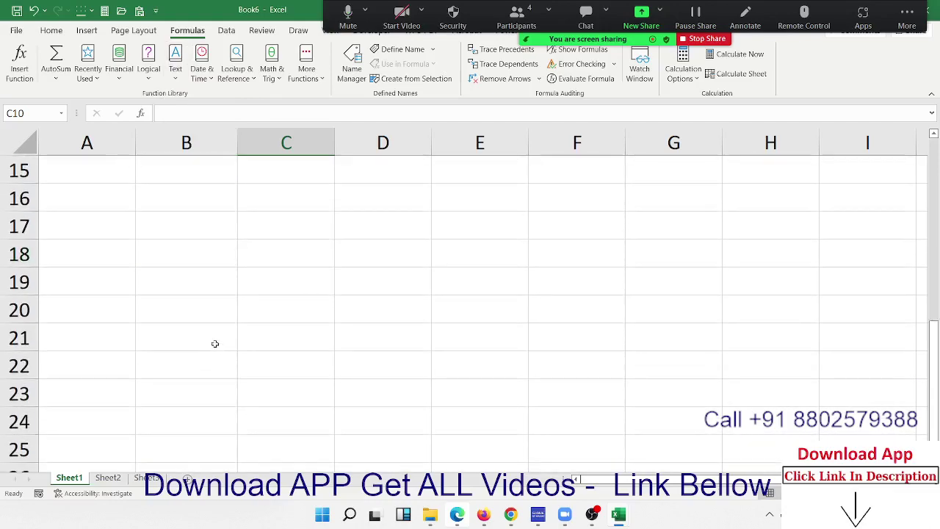
Step: Enter a first name in B12 and a surname in C12
click(155, 196)
key(Up)
key(Up)
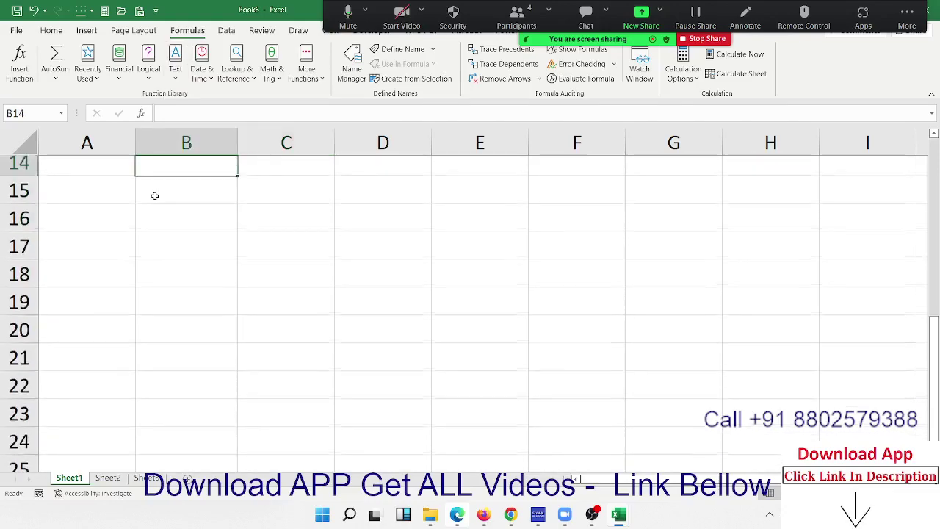
key(Down)
key(Up)
key(Up)
key(Up)
key(Up)
key(Up)
key(Up)
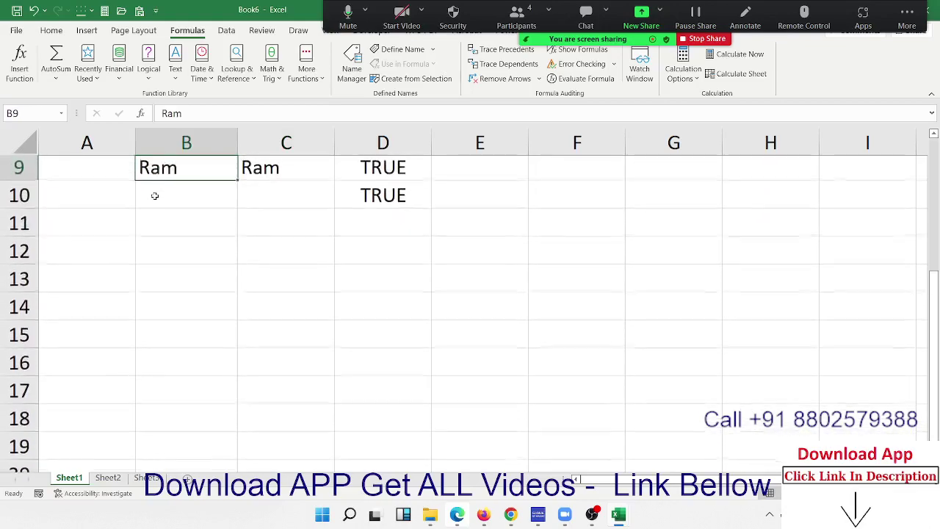
key(Down)
key(Down)
key(Down)
text(S)
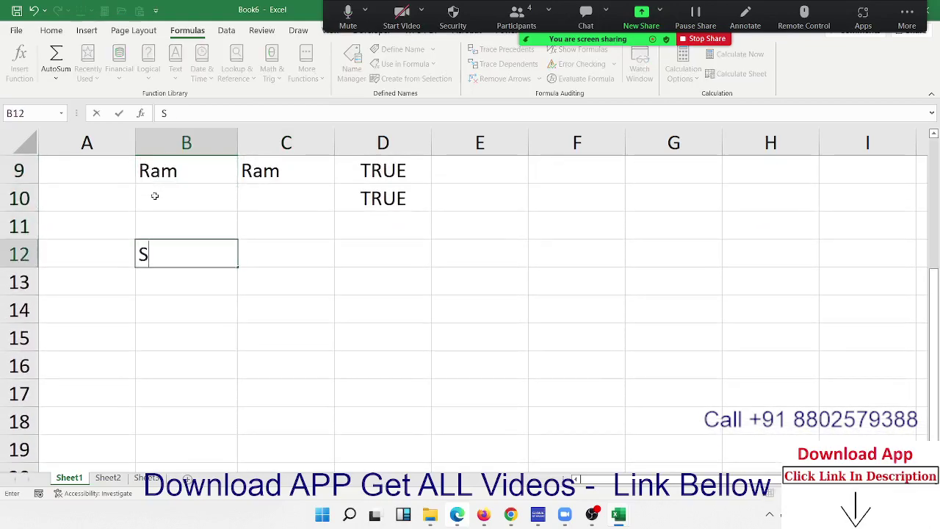
text(ujeet)
key(Tab)
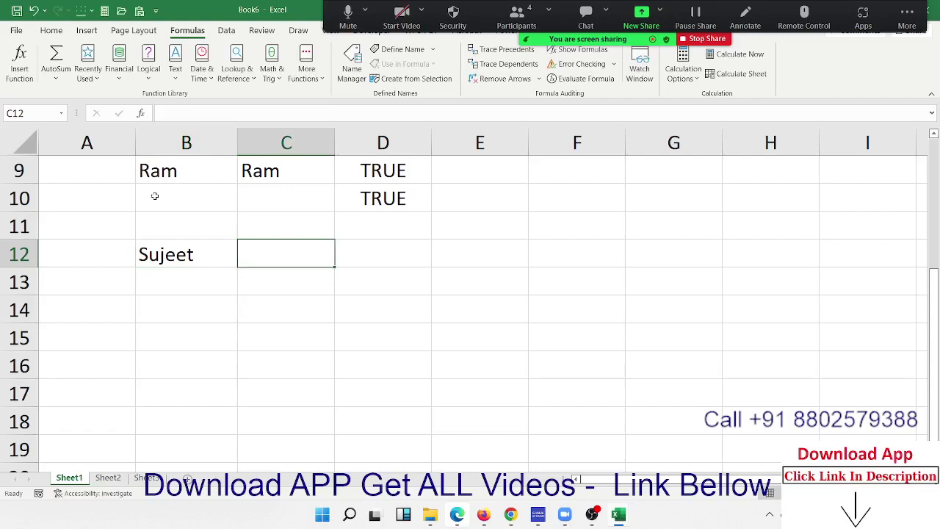
text(Kumar)
key(Tab)
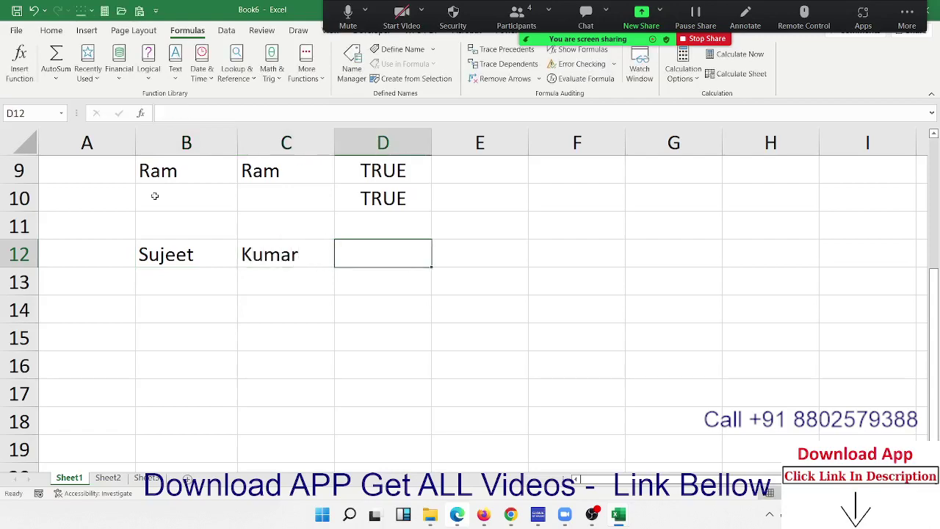
Step: Join the names in D12 with =CONCATENATE(B12," ",C12)
text(=con)
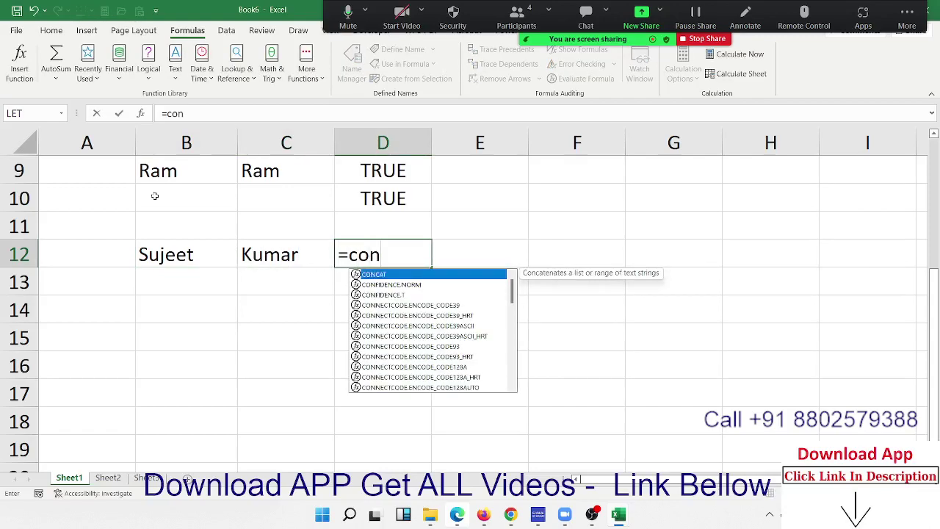
text(c)
key(Down)
key(Tab)
key(Left)
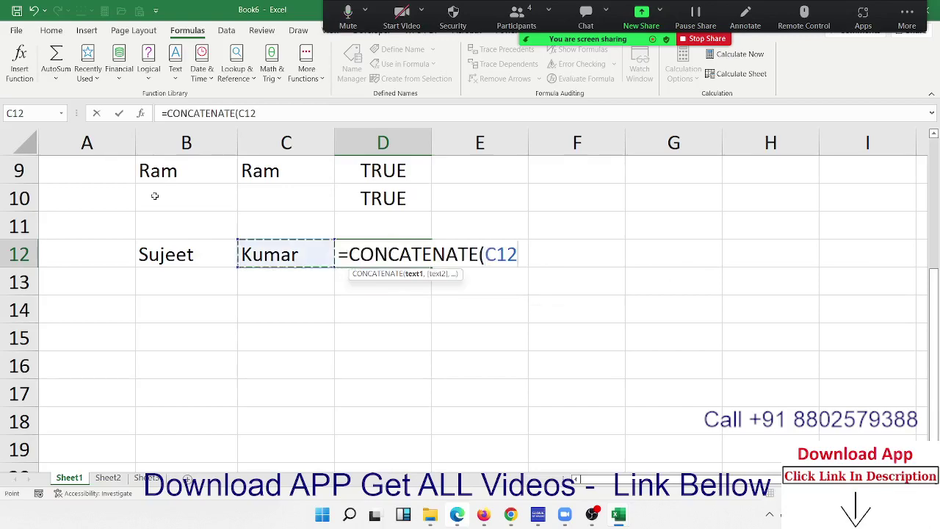
key(Left)
text(,)
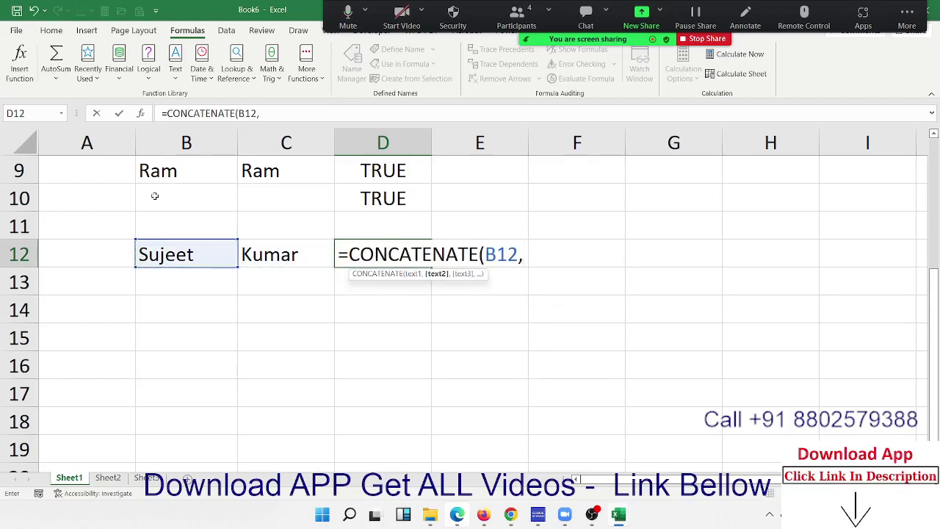
text(" ",)
key(Left)
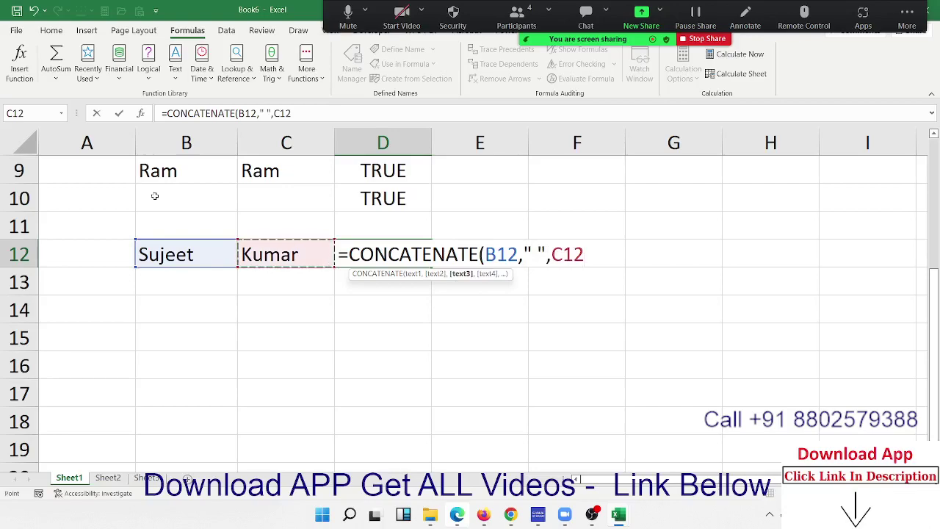
key(Return)
Step: Join the names again in D13 with =B12&" "&C12
key(Right)
key(Right)
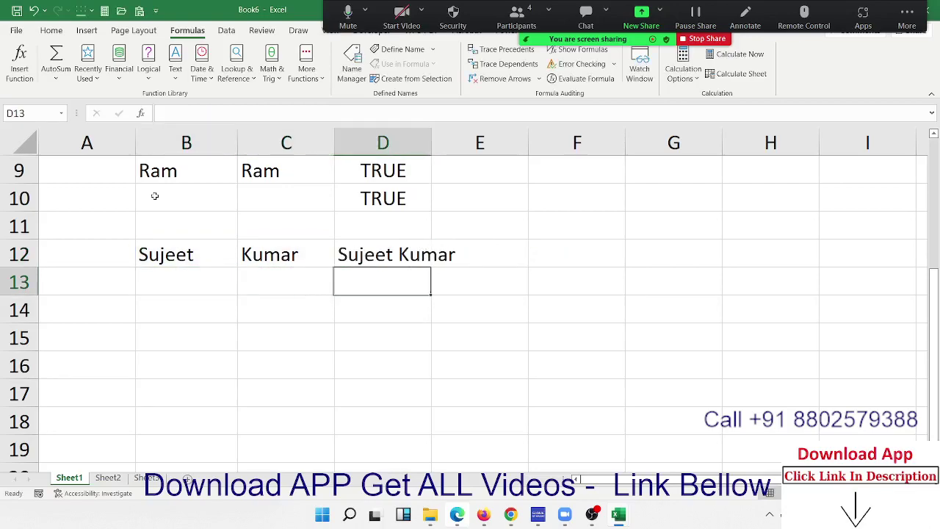
text(=)
key(Left)
key(Left)
key(Up)
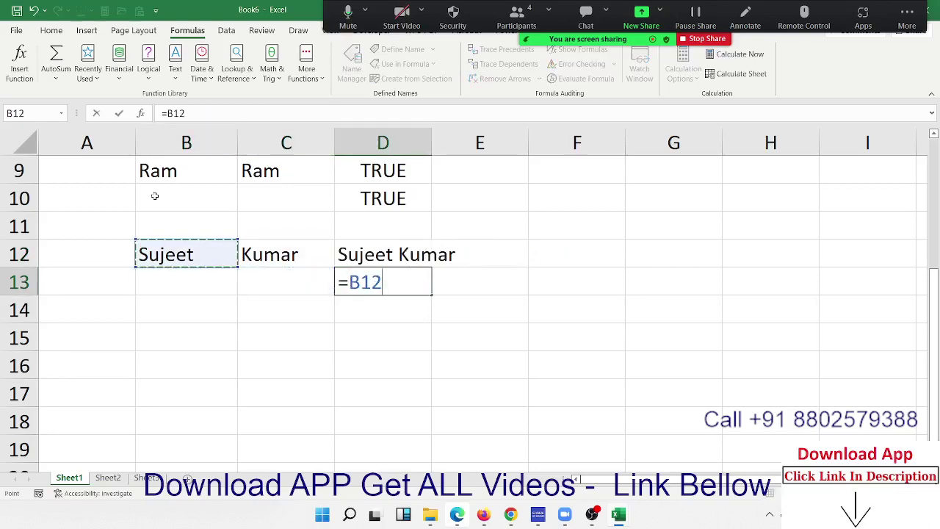
text(&")
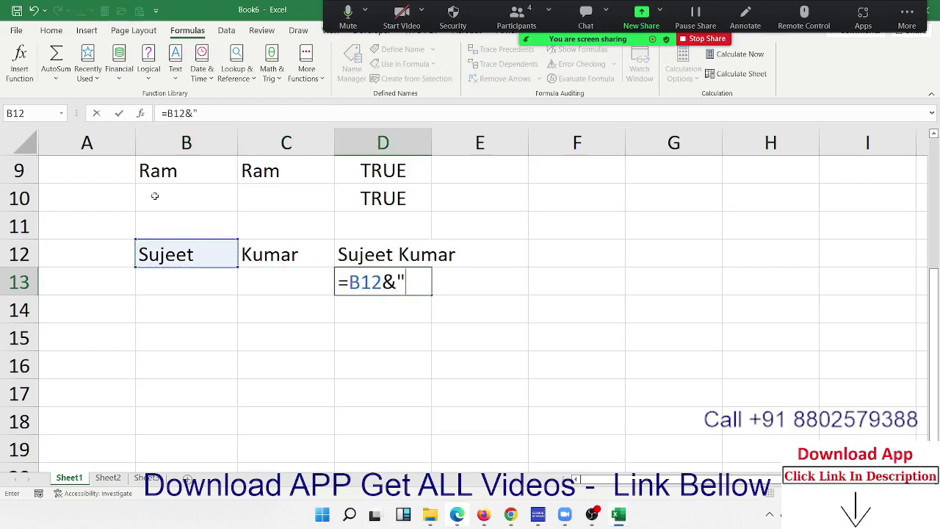
text( "&)
key(Left)
key(Up)
key(Return)
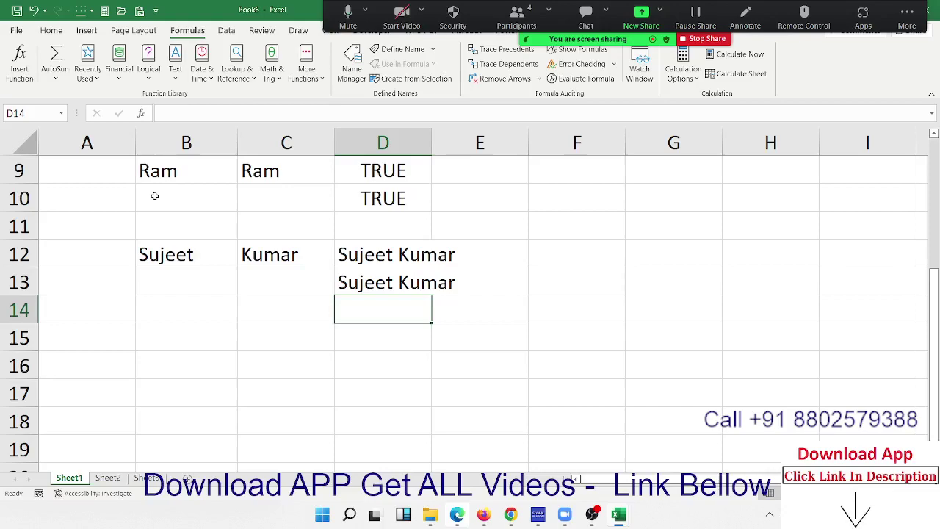
key(Down)
key(Left)
key(Left)
key(Left)
Step: Enter Puja in A14 and fill the list of ten names down to A23
key(Up)
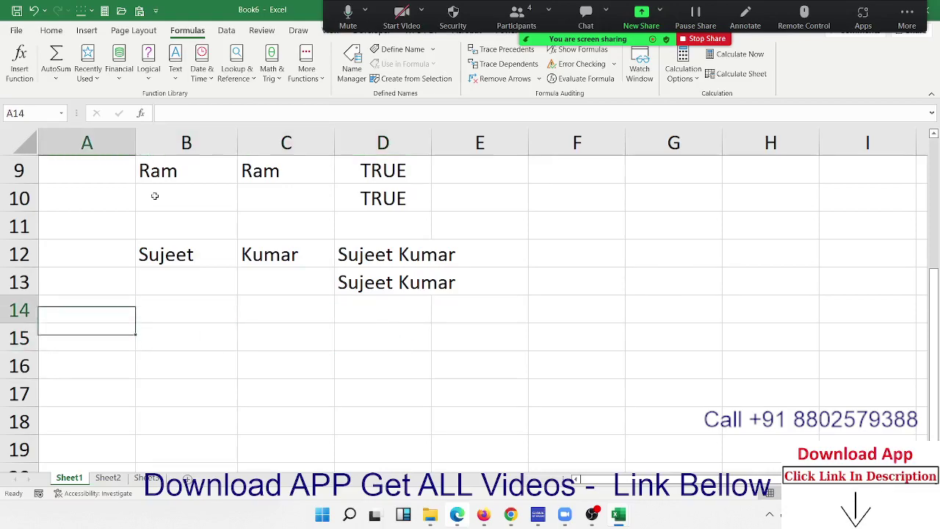
text(Puja)
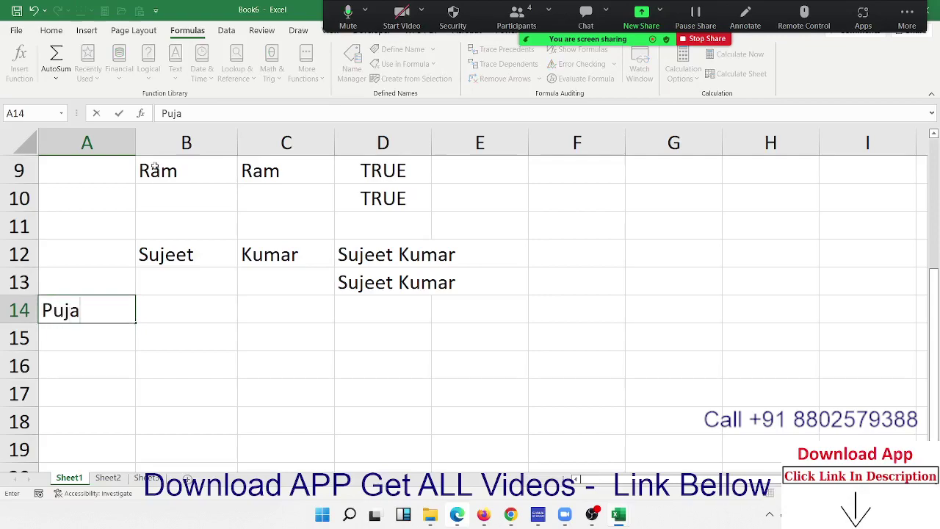
key(Return)
click(132, 318)
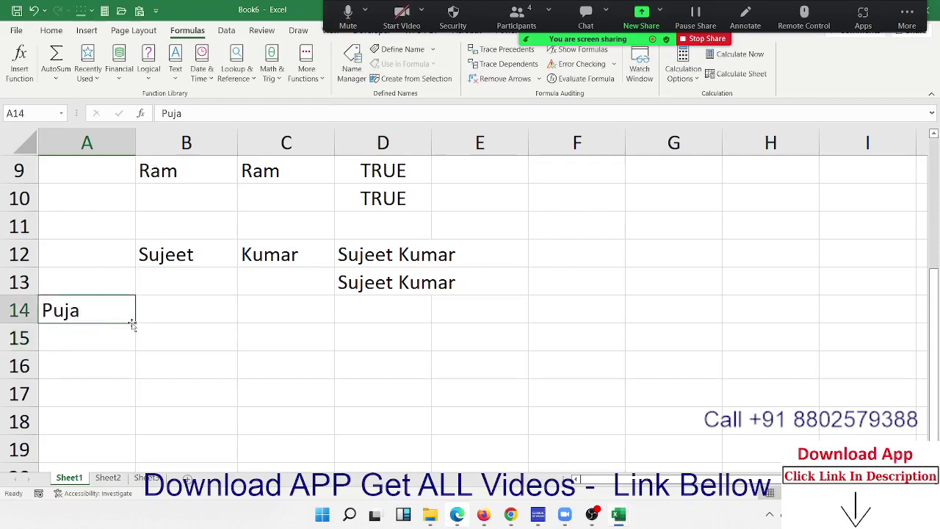
drag(133, 320, 136, 461)
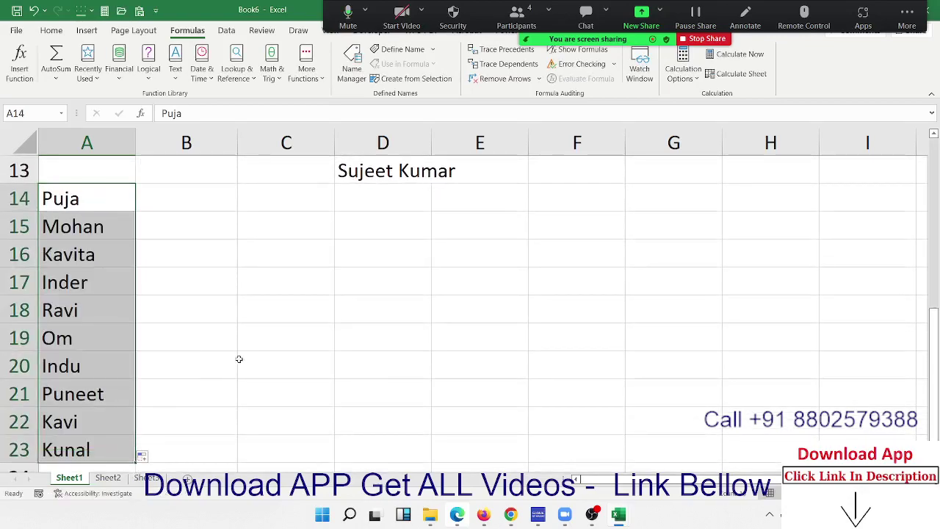
Step: Review D12's name-joining formula without changing it, then begin a formula in B14
scroll(283, 206, up, 3)
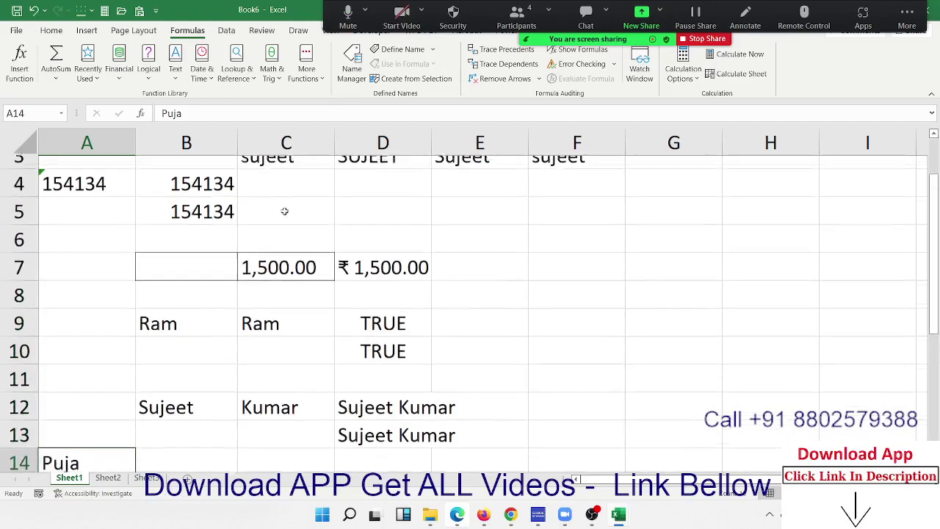
double_click(400, 421)
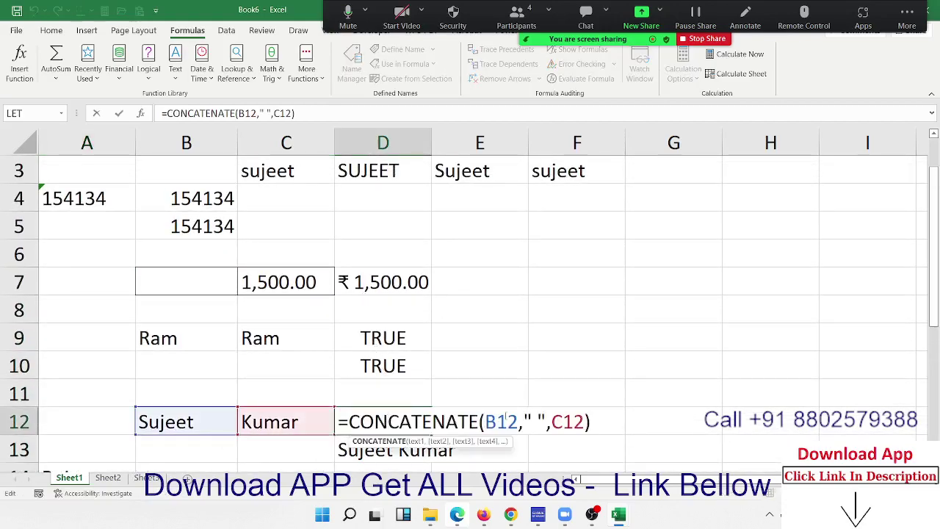
key(Escape)
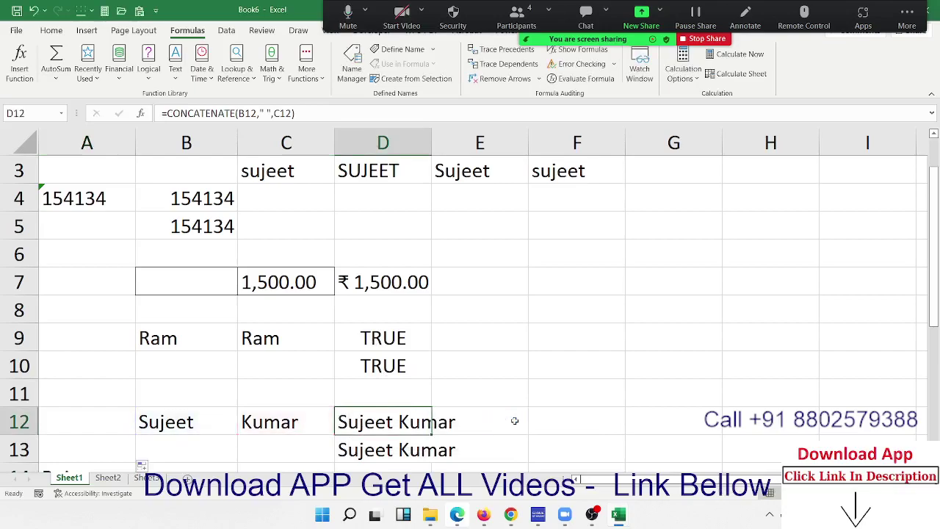
scroll(455, 406, down, 3)
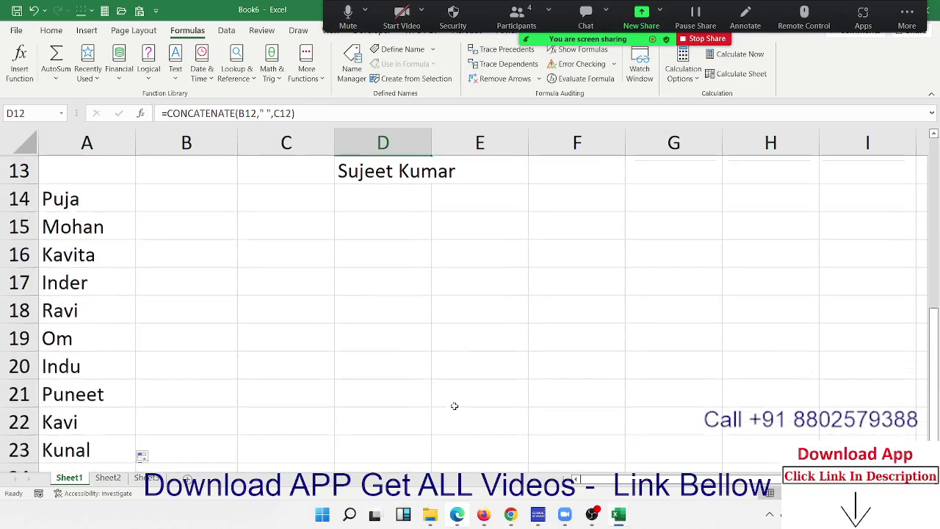
double_click(147, 192)
Step: Enter =CONCAT(A14:A23) in B14 to run the ten names together
text(=con)
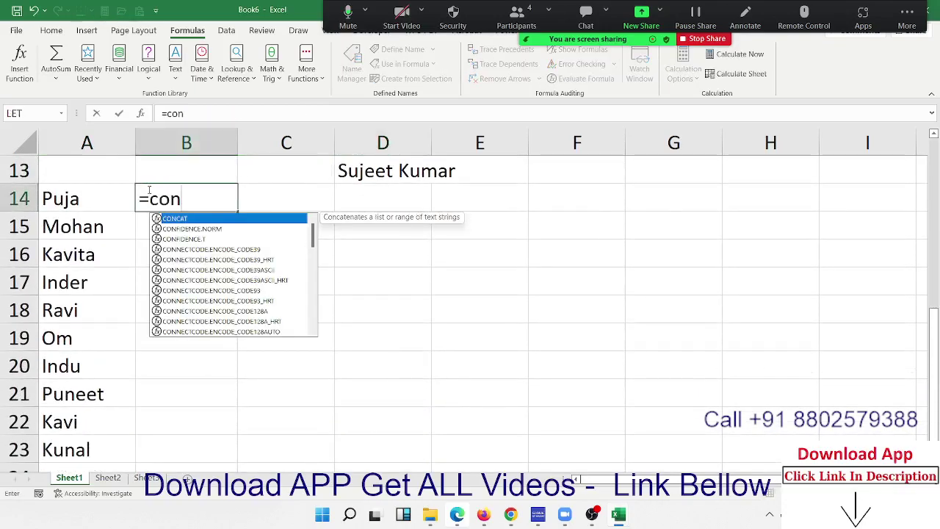
key(Tab)
key(Left)
key(ctrl+shift+Down)
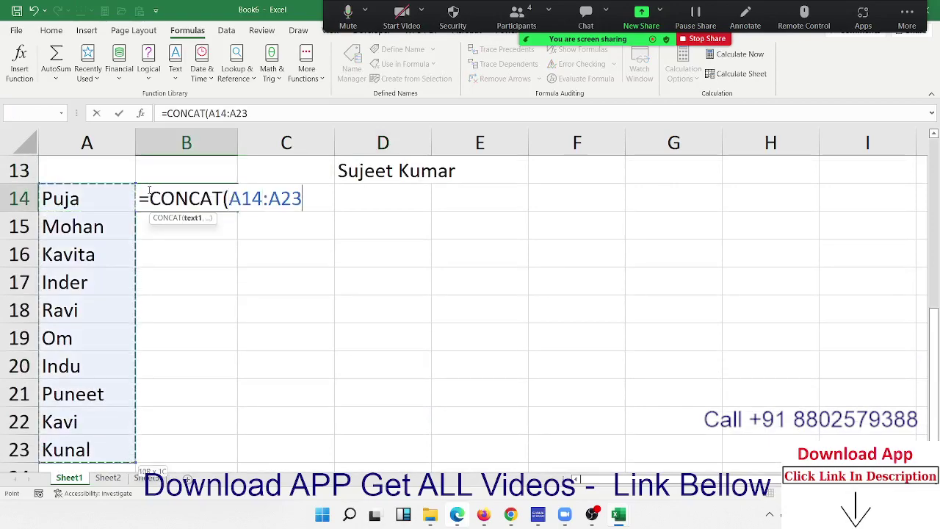
key(Return)
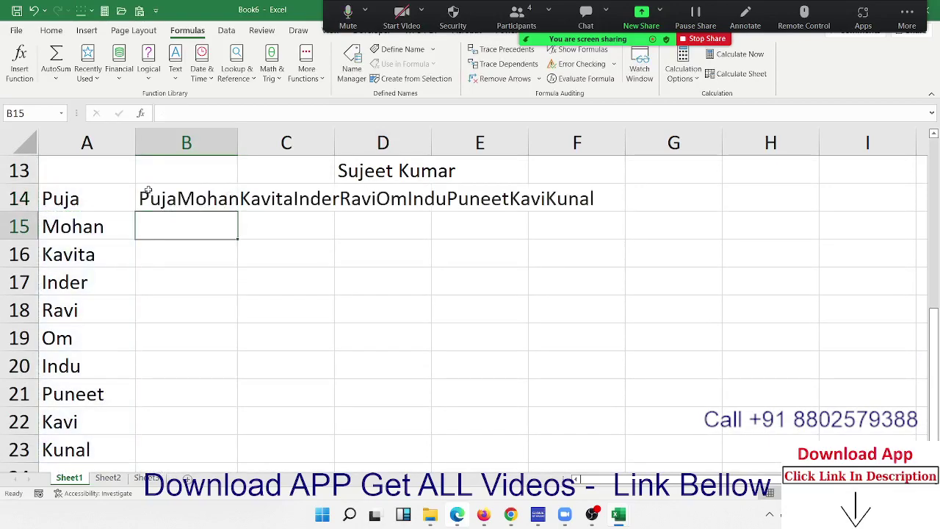
Step: Enter =TEXTJOIN(",",TRUE,A14:A23) in B15 to list the names comma-separated
text(=)
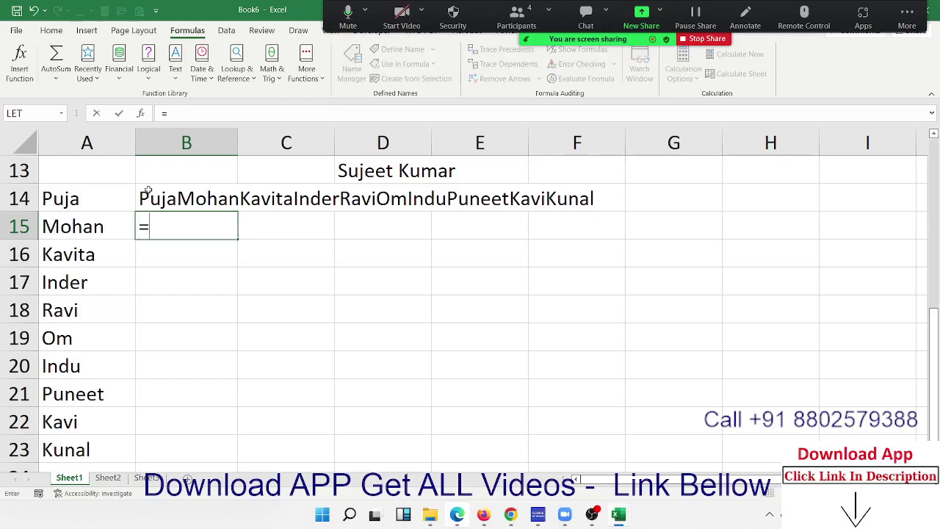
text(te)
key(Tab)
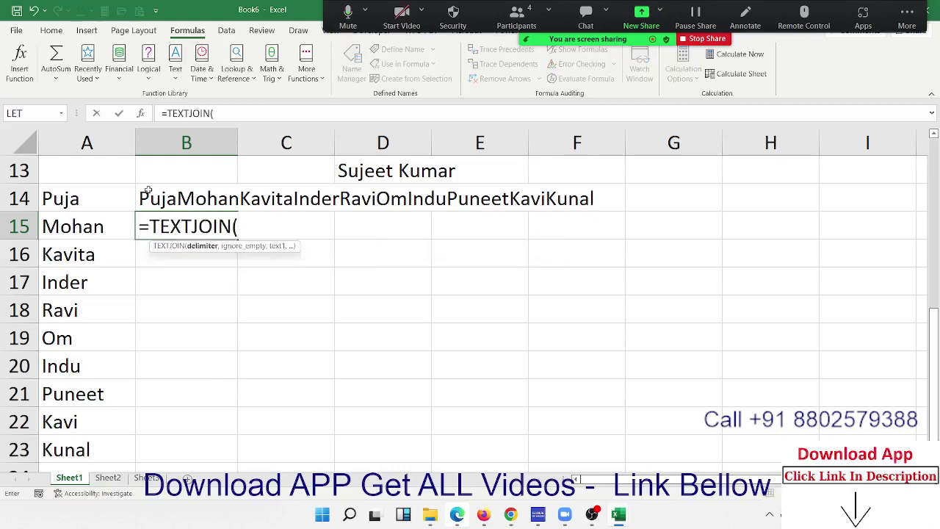
text(")
text(")
key(BackSpace)
key(BackSpace)
text(",",)
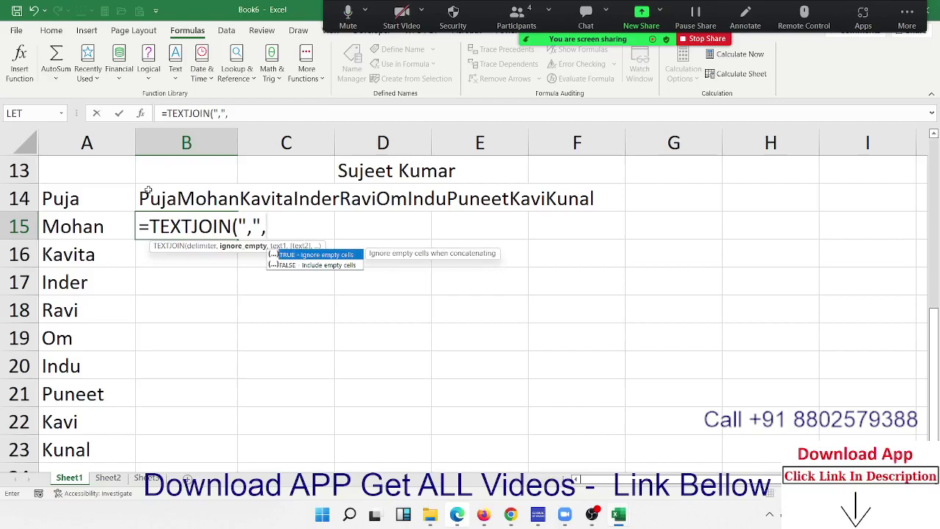
key(Tab)
text(,)
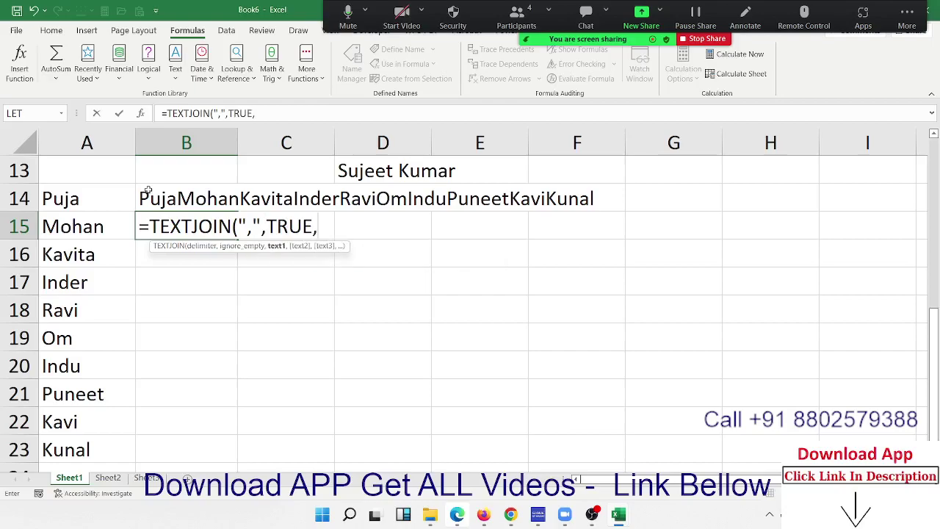
key(Left)
key(Up)
key(ctrl+shift+Down)
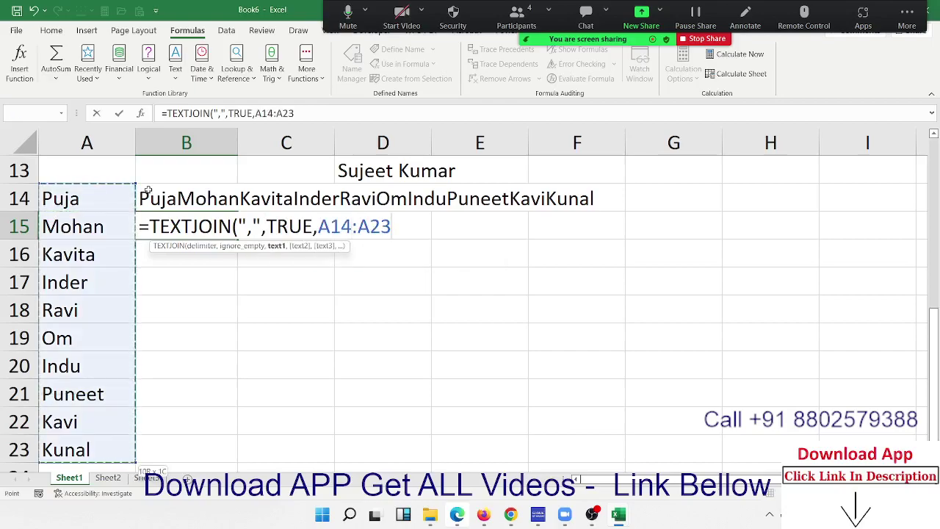
key(Return)
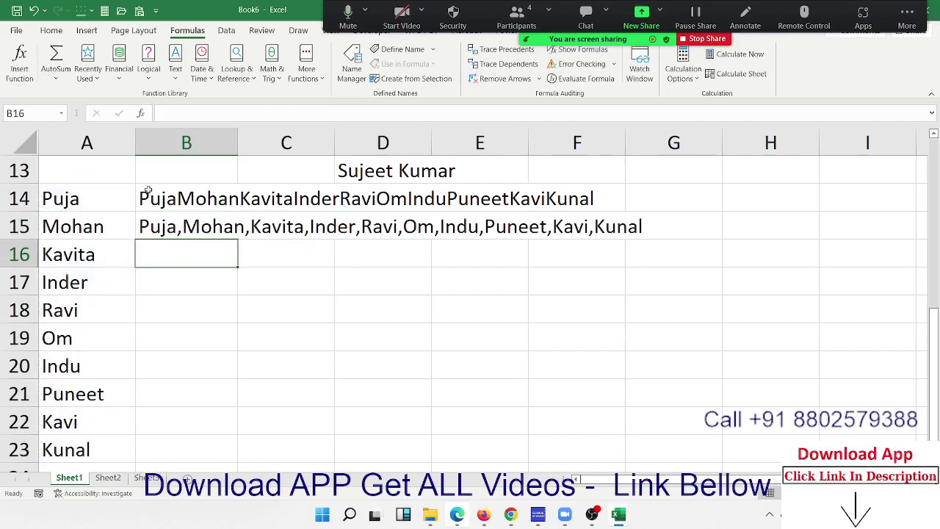
key(Up)
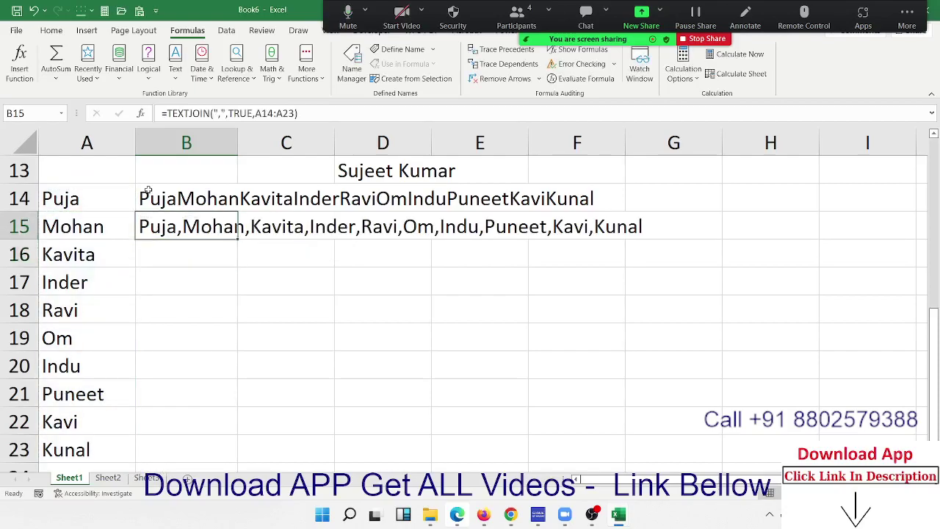
Step: Move down to row 25 and insert today's date in B25 with Ctrl+;
key(Up)
key(Up)
key(Up)
key(Down)
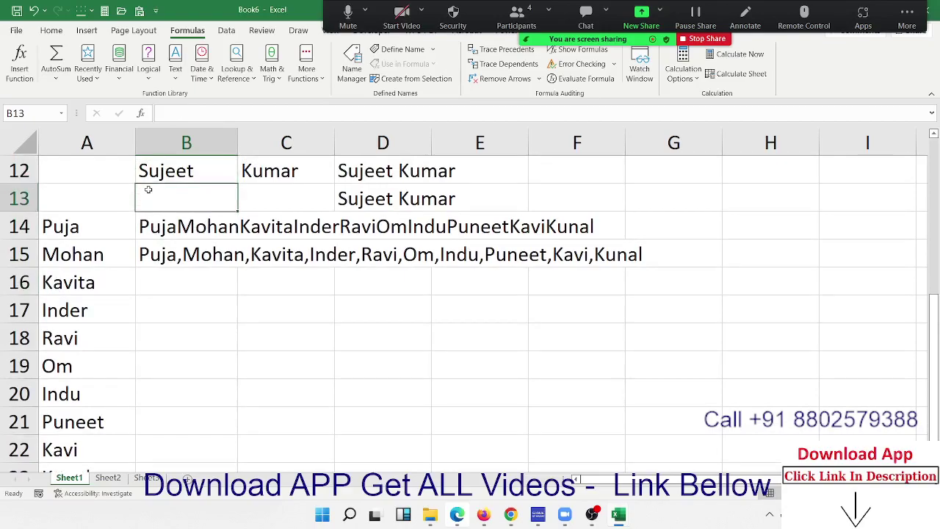
key(Down)
key(Down)
key(Down)
key(Down)
key(Down)
key(Down)
key(Down)
key(Down)
key(Down)
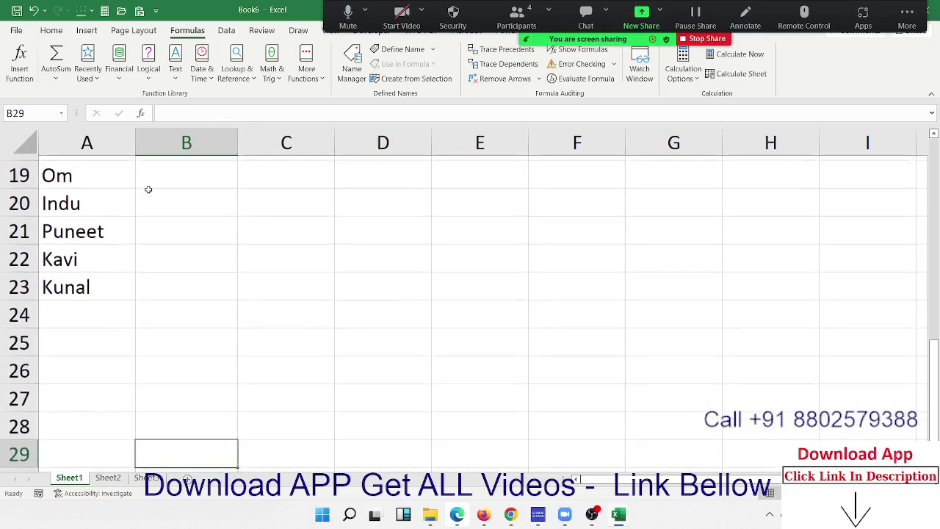
key(Up)
key(Up)
key(Up)
key(Up)
key(Down)
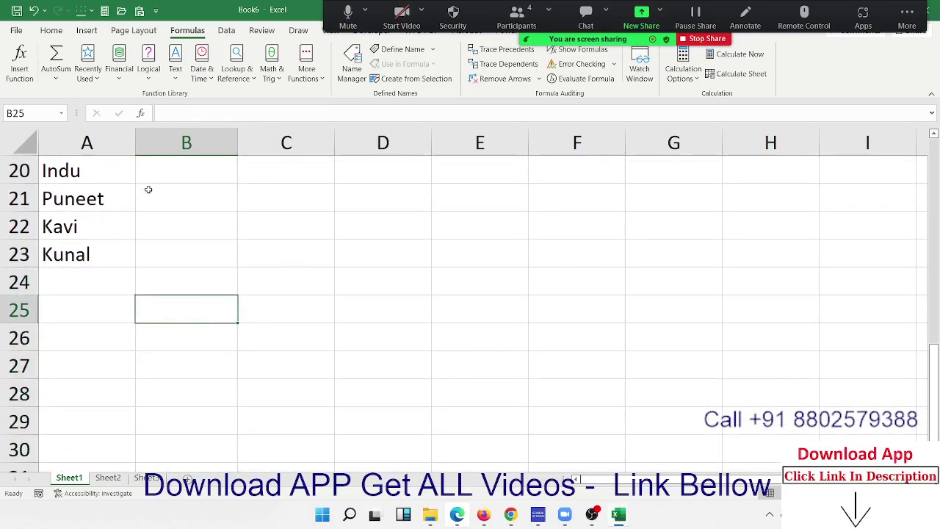
key(ctrl+semicolon)
key(Tab)
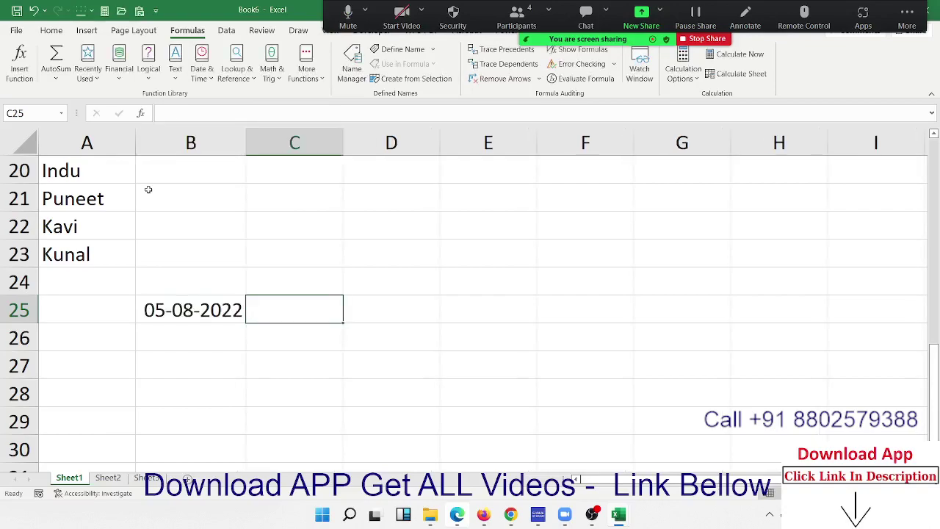
Step: Replace B25 with 1/1 (01-01-2022) and put today's date 05-08-2022 in C25
key(Left)
text(1/)
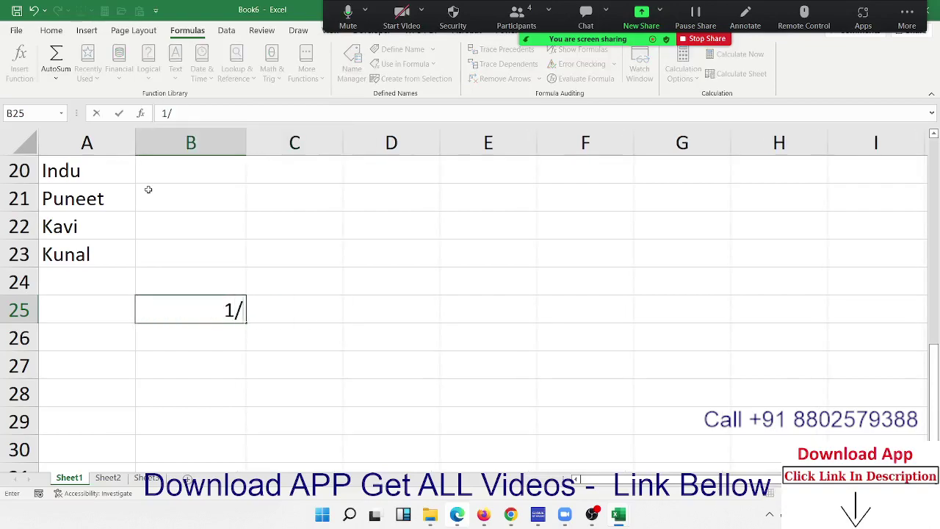
text(1)
key(Tab)
key(ctrl+semicolon)
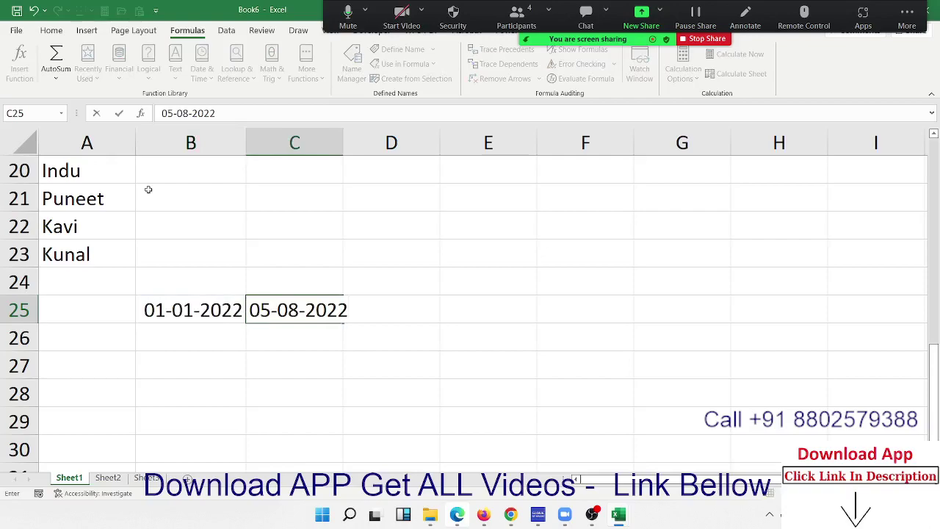
key(Tab)
key(Left)
key(Left)
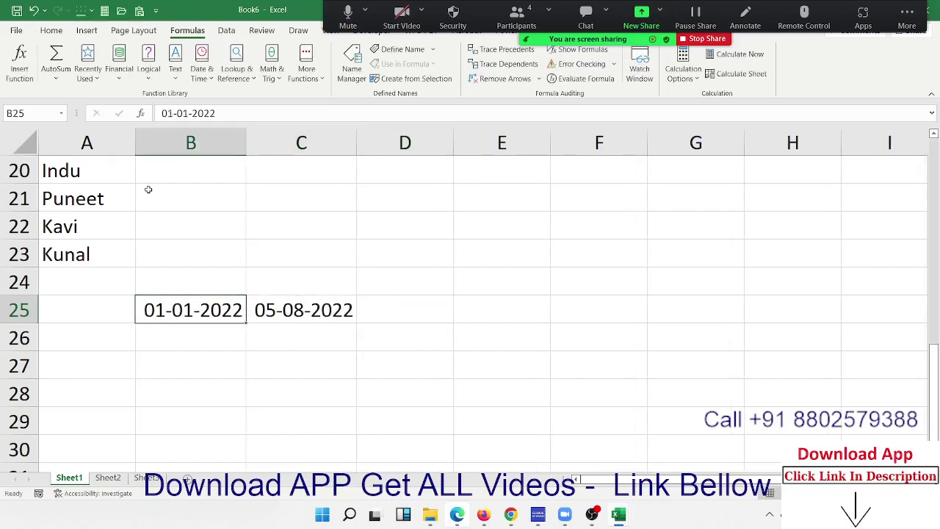
key(Right)
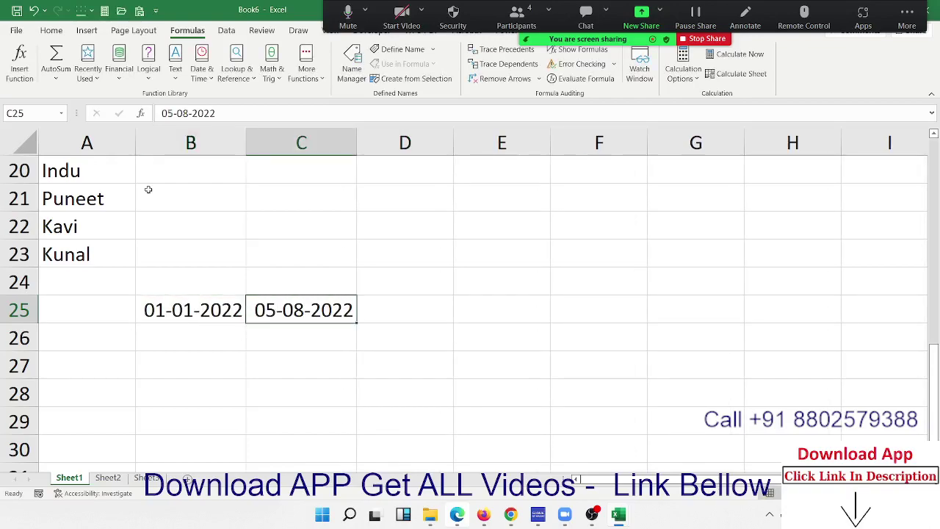
key(Right)
text(=)
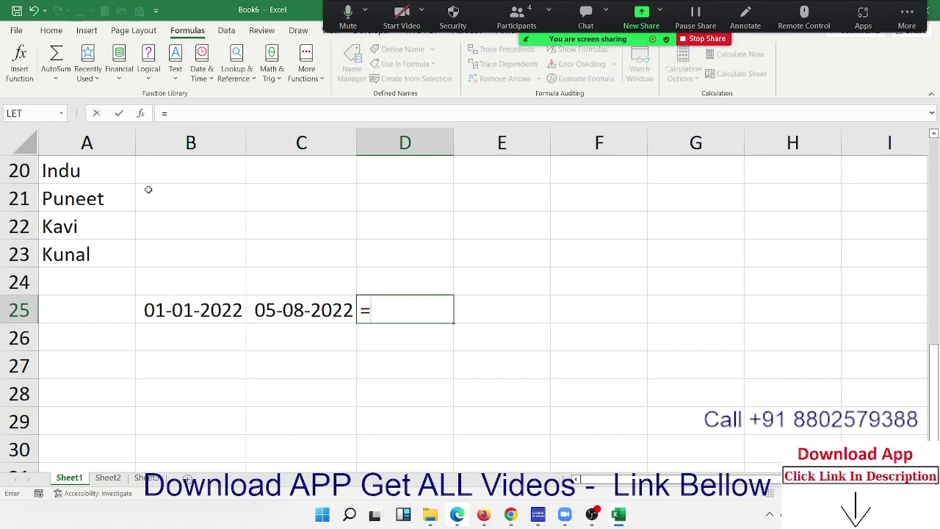
text(con)
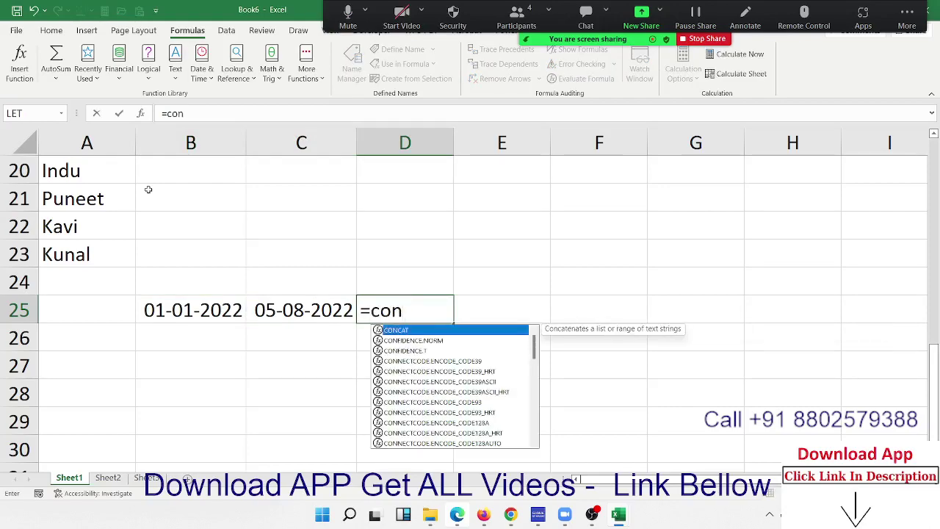
key(Tab)
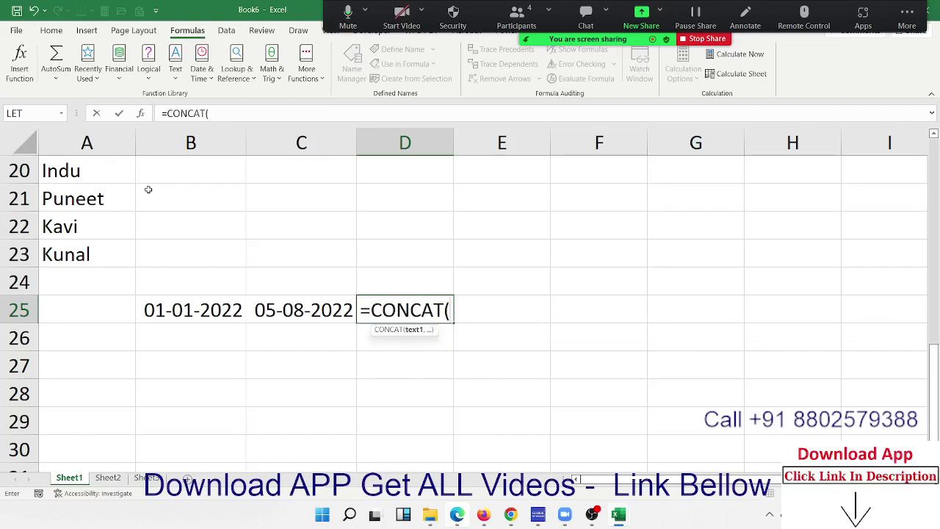
key(Escape)
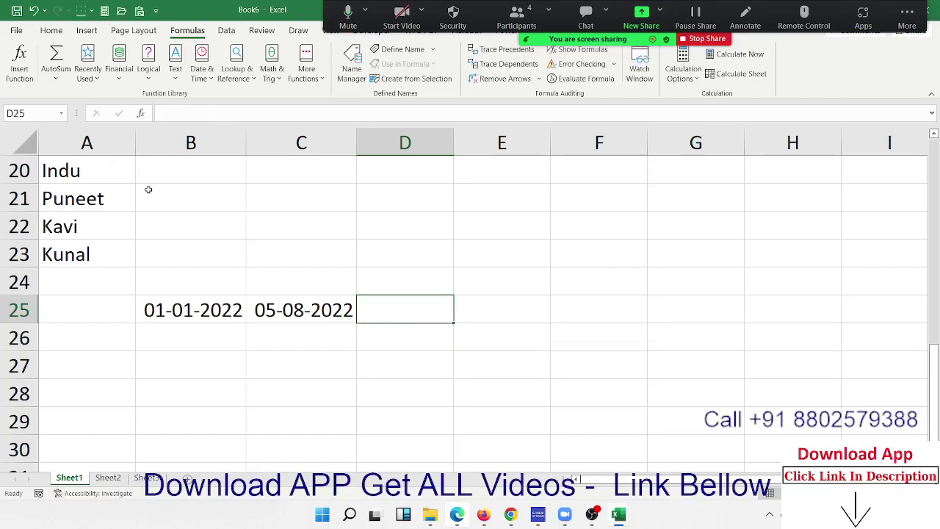
text(=)
key(Left)
key(Left)
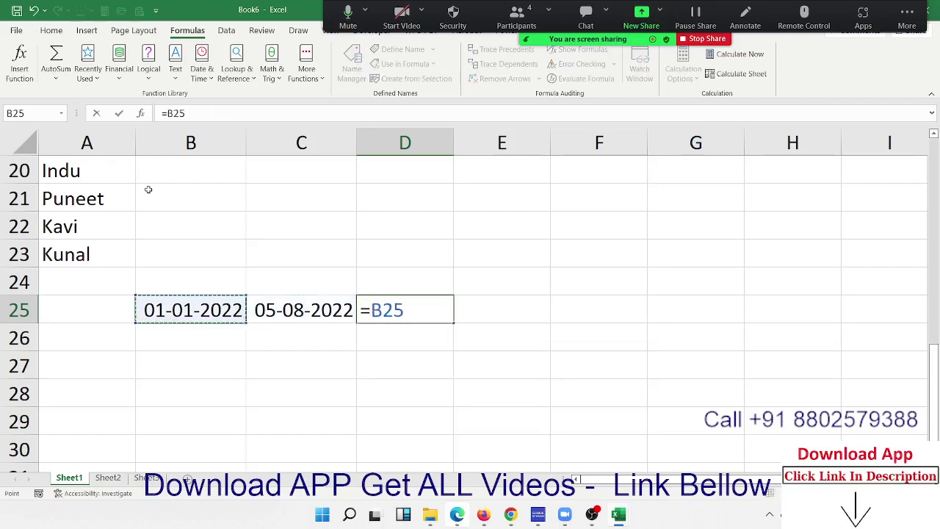
text(&)
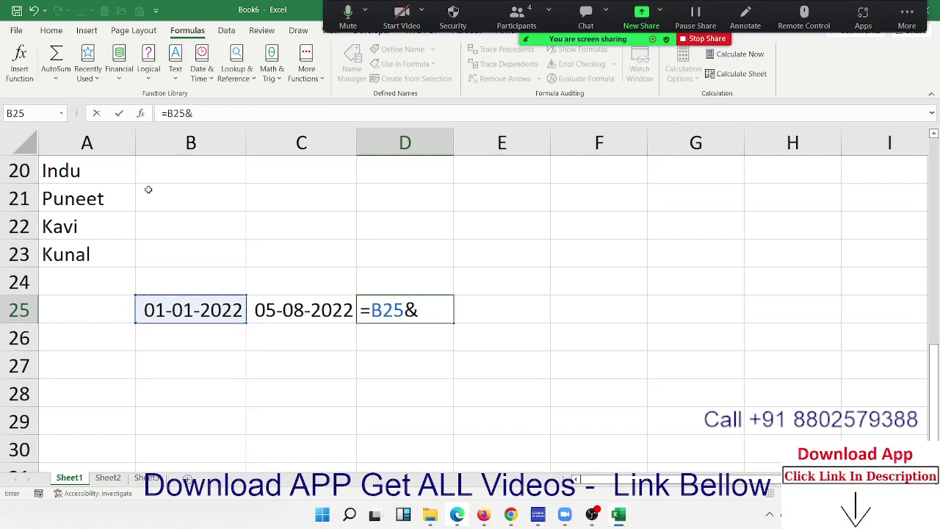
text("-)
text("&C25)
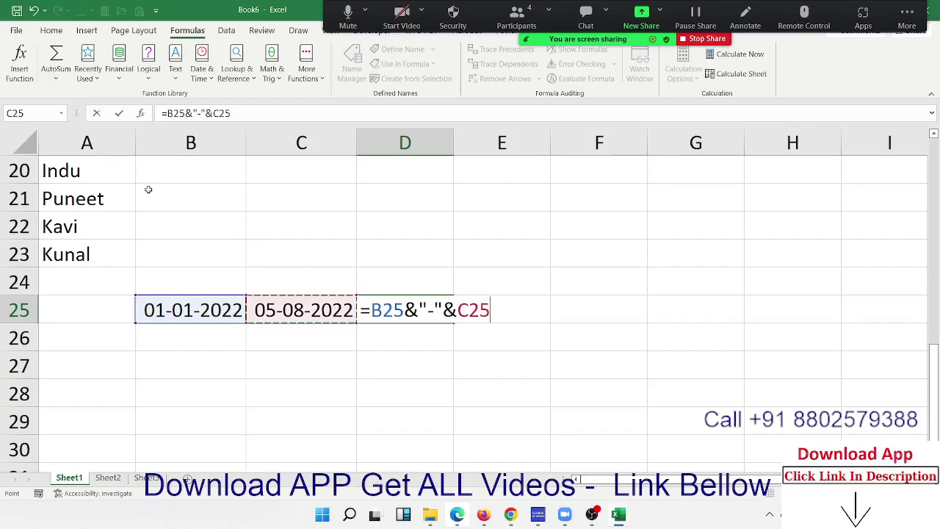
key(Return)
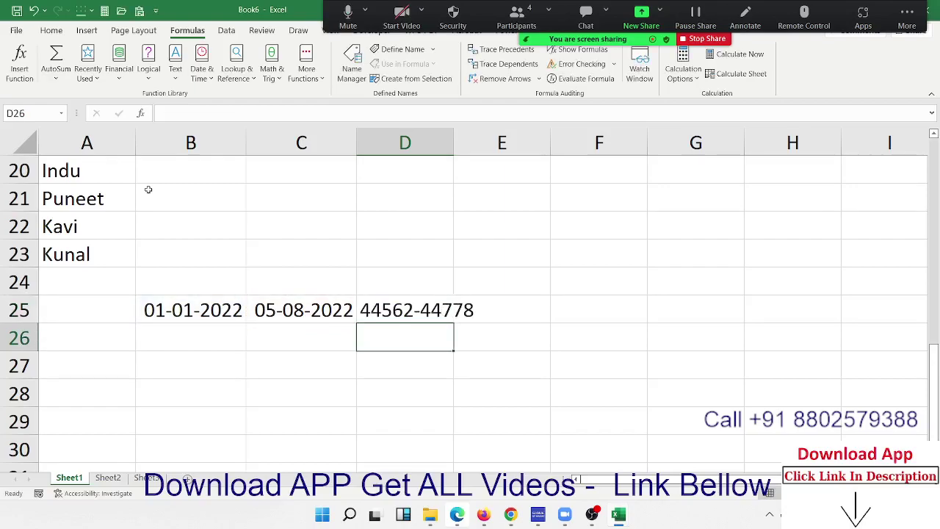
key(Up)
key(Left)
key(Left)
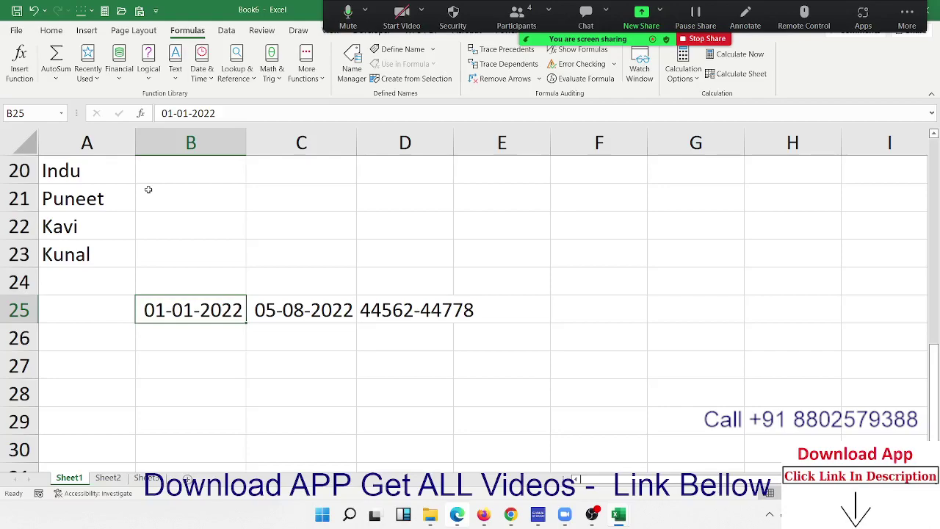
key(ctrl+shift+asciitilde)
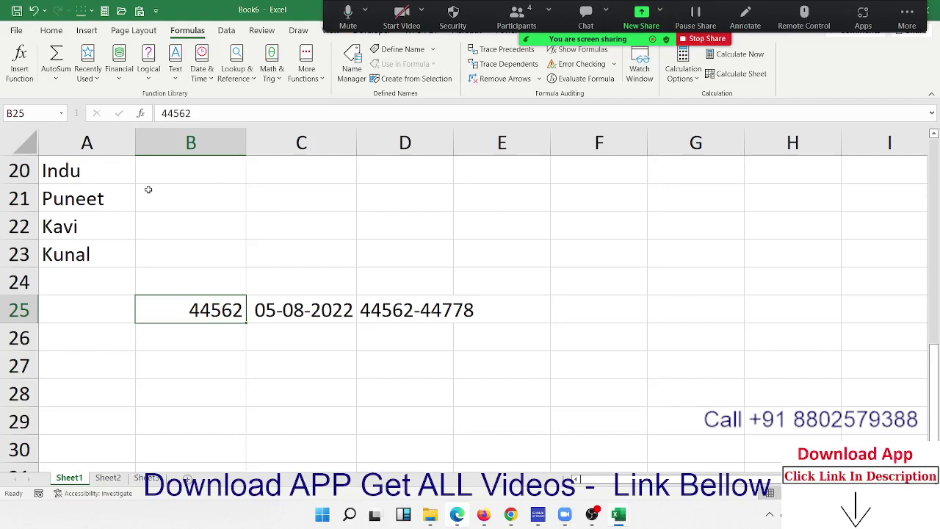
key(ctrl+z)
Step: Wrap D25's B25 reference in TEXT with the "DD-MMM-YY" format
key(Right)
key(Right)
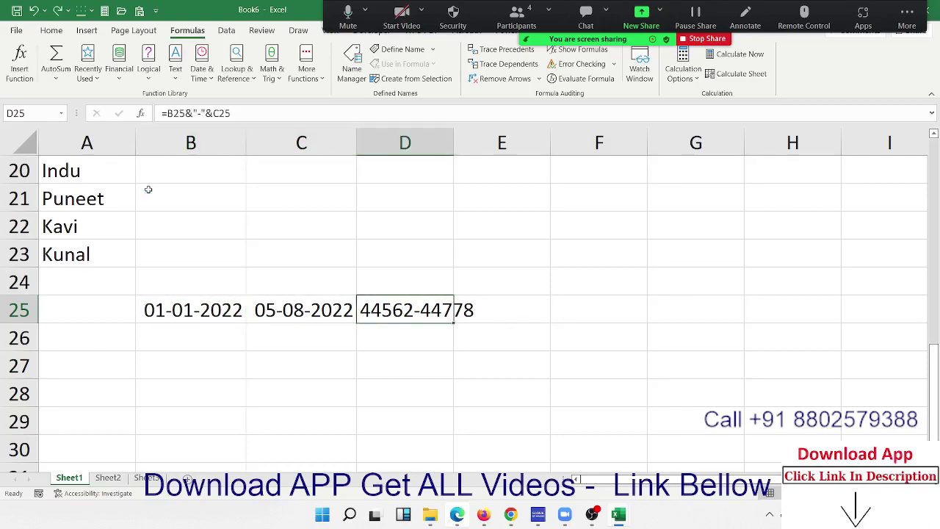
key(Right)
key(Left)
key(F2)
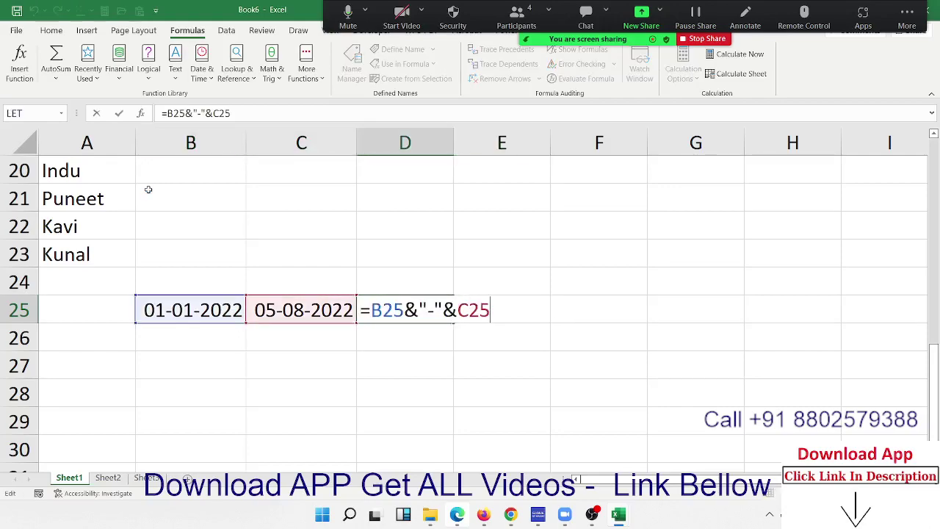
key(Left)
key(Left)
key(Left)
key(Left)
key(Left)
key(Left)
key(Left)
text(te)
key(Tab)
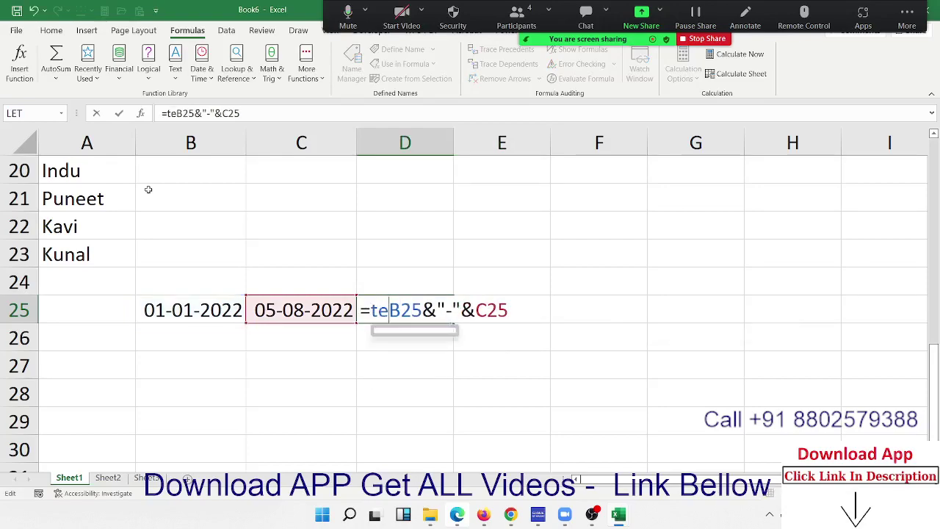
text(,)
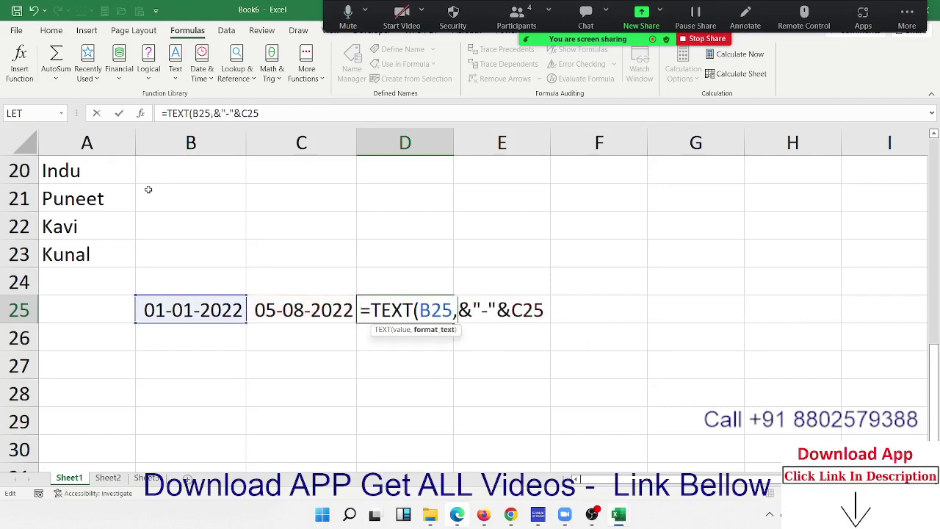
text("DDD")
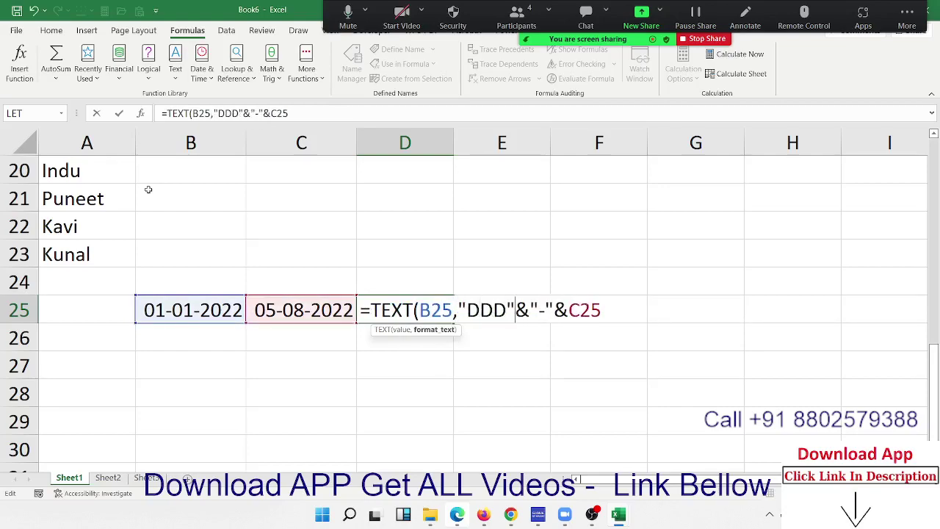
key(BackSpace)
key(BackSpace)
text(-)
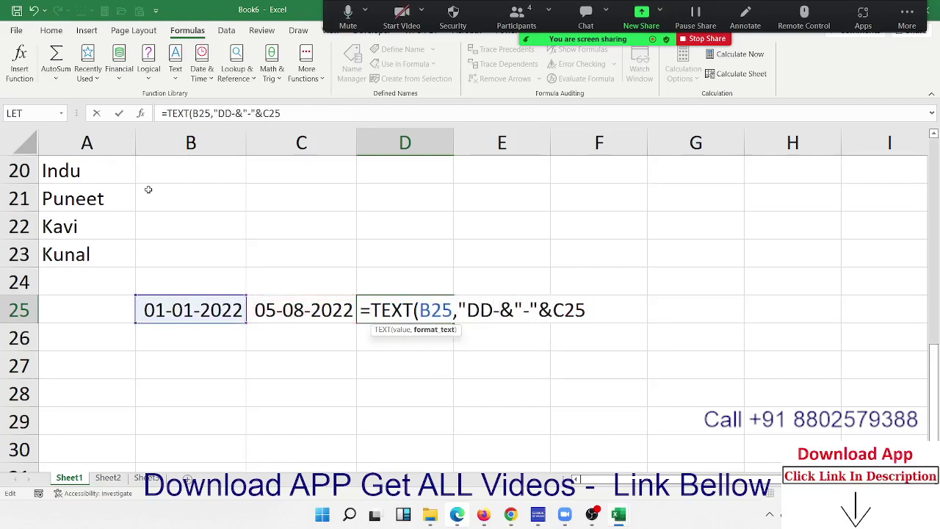
text(MMM-Y)
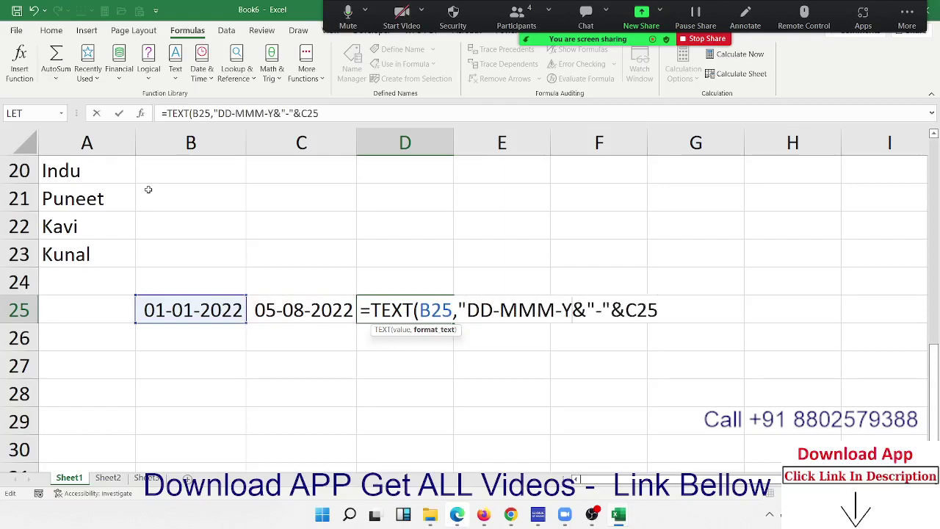
text(Y")
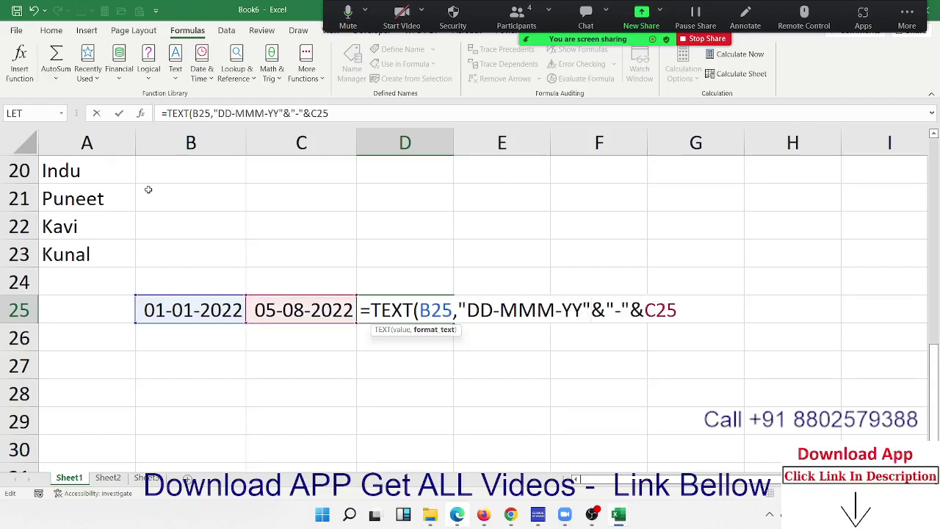
text())
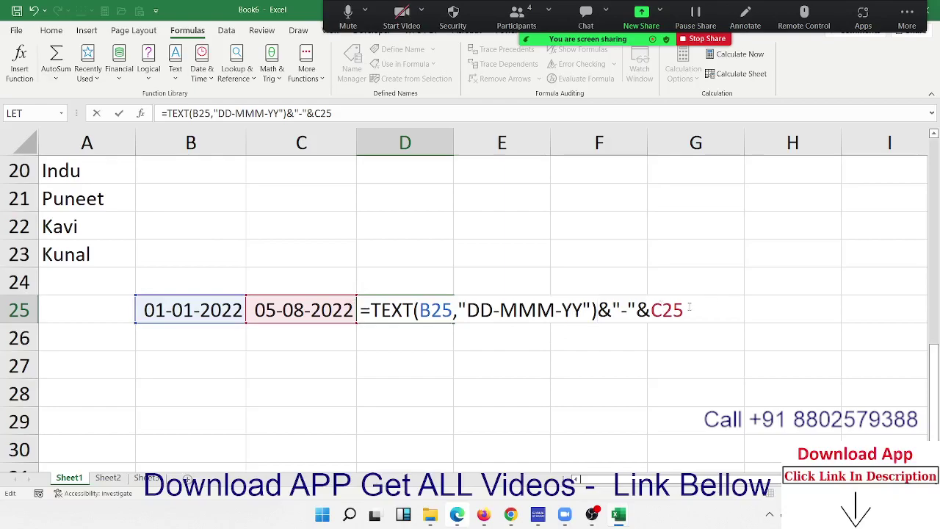
Step: Wrap the C25 reference in TEXT with "DD-MMM-YY" too, giving 01-Jan-22-05-Aug-22
click(652, 310)
text(t)
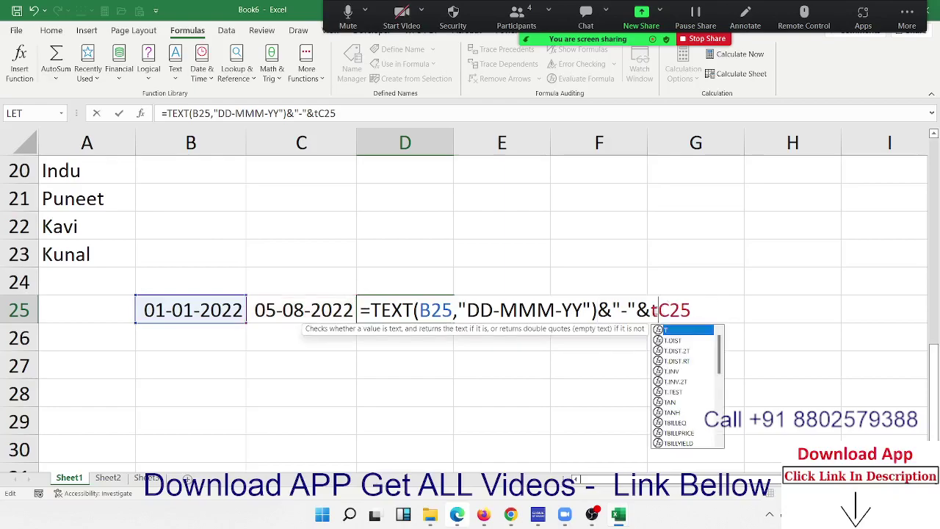
text(e)
key(Tab)
key(Right)
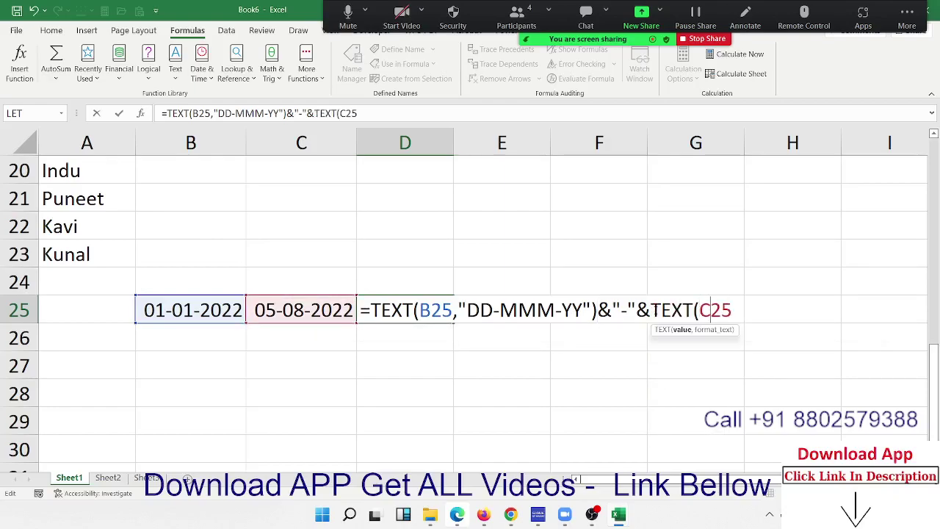
key(Right)
key(Right)
text(,"D)
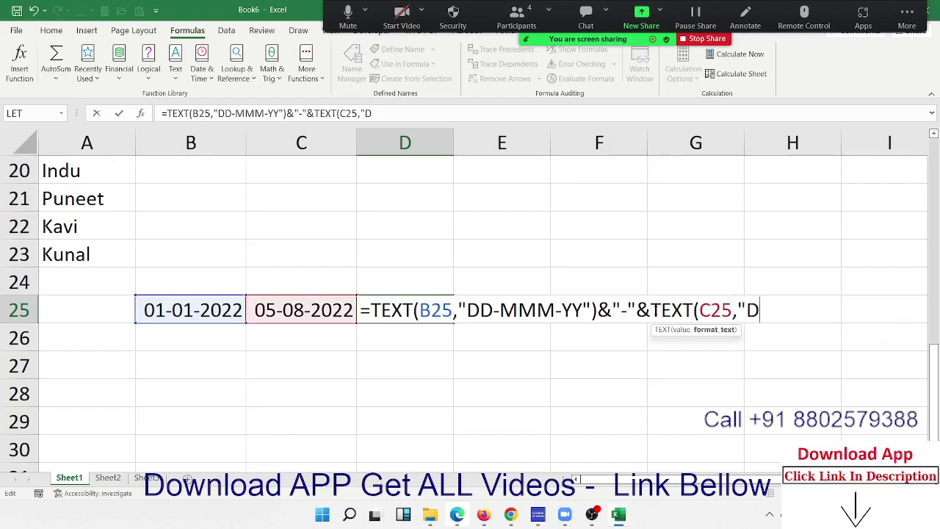
text(DD)
key(BackSpace)
text(-)
text(MMM-Y)
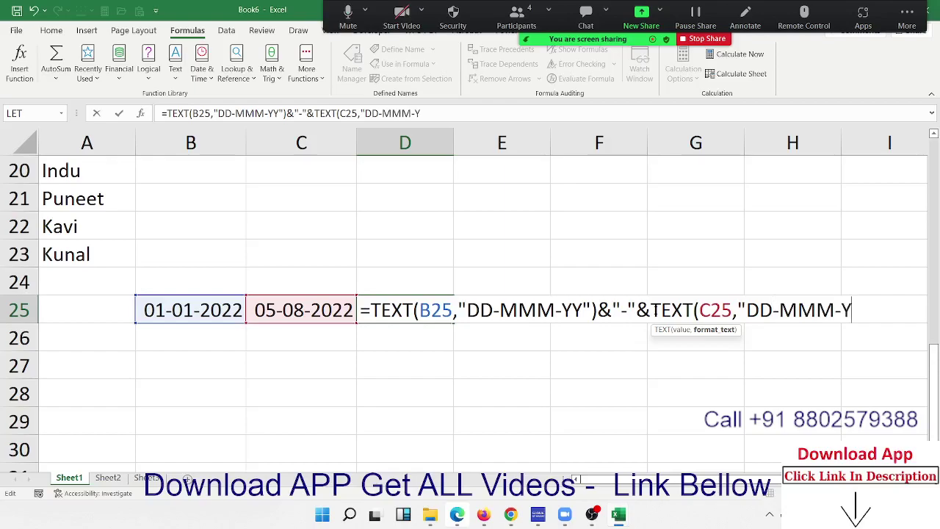
text(Y"))
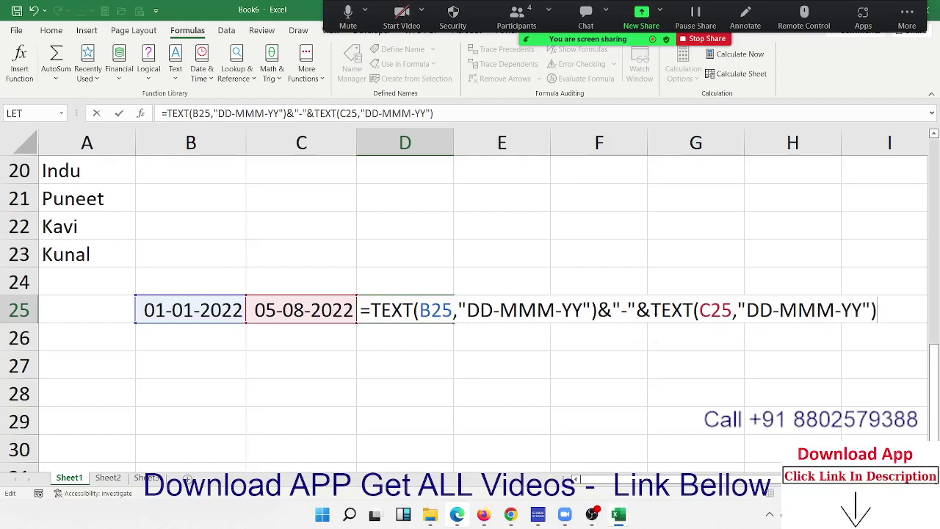
key(Return)
key(Up)
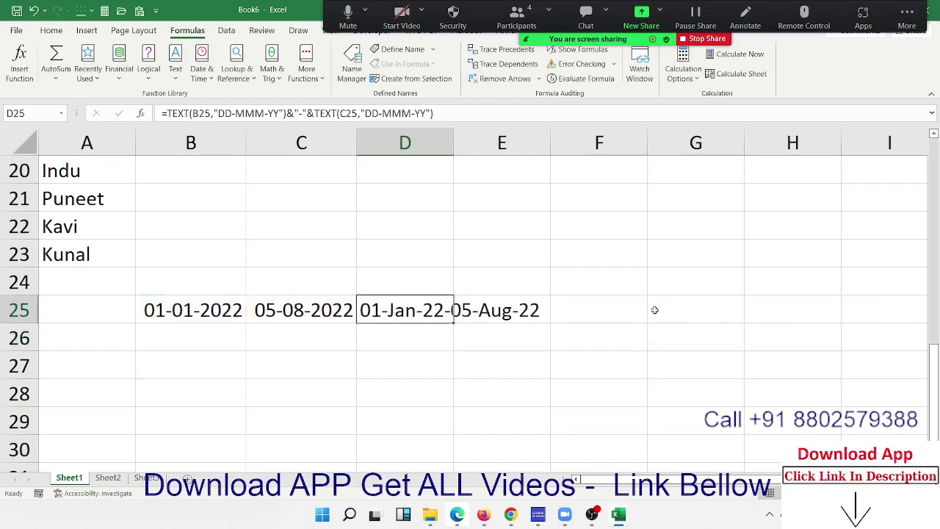
key(Down)
Step: Enter the duration 25:22:36 in B27 and start an =hou formula in C27
key(Down)
key(Down)
key(Down)
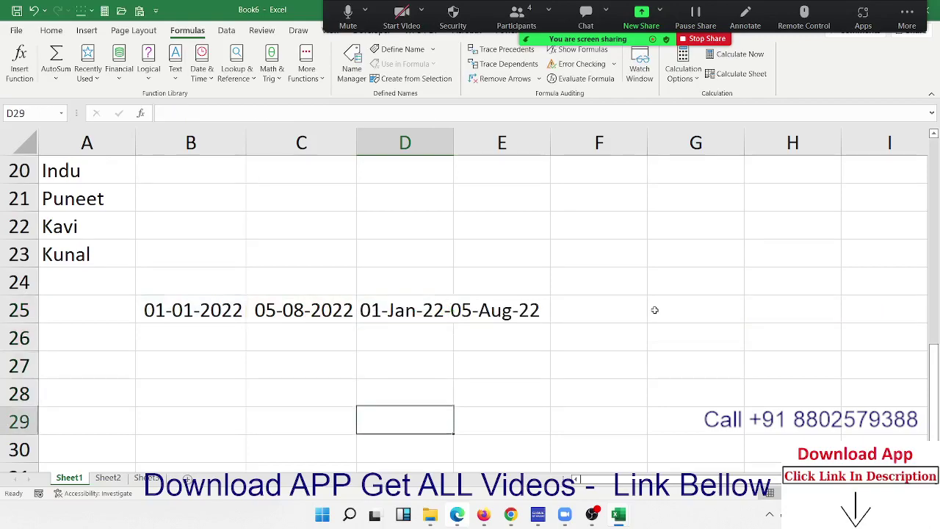
key(Down)
key(Down)
key(Down)
key(Down)
key(Up)
key(Up)
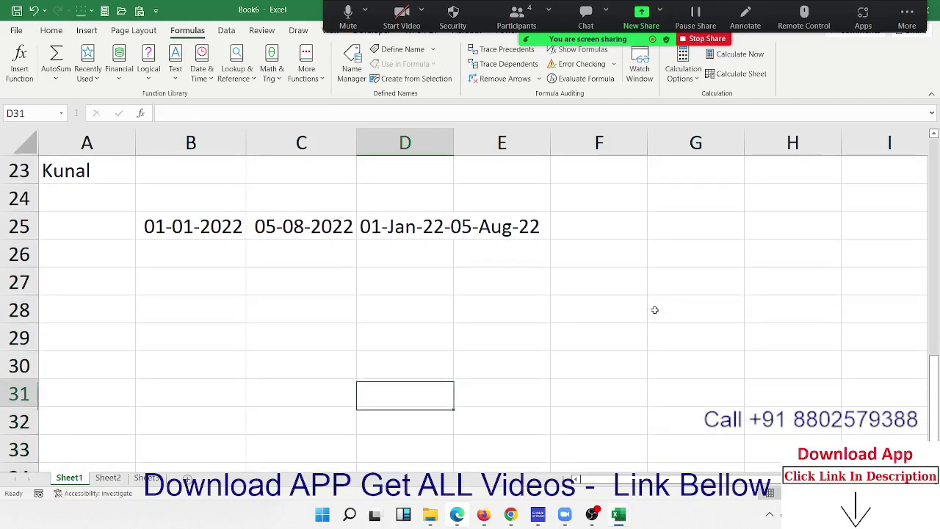
key(Up)
key(Left)
key(Left)
key(Up)
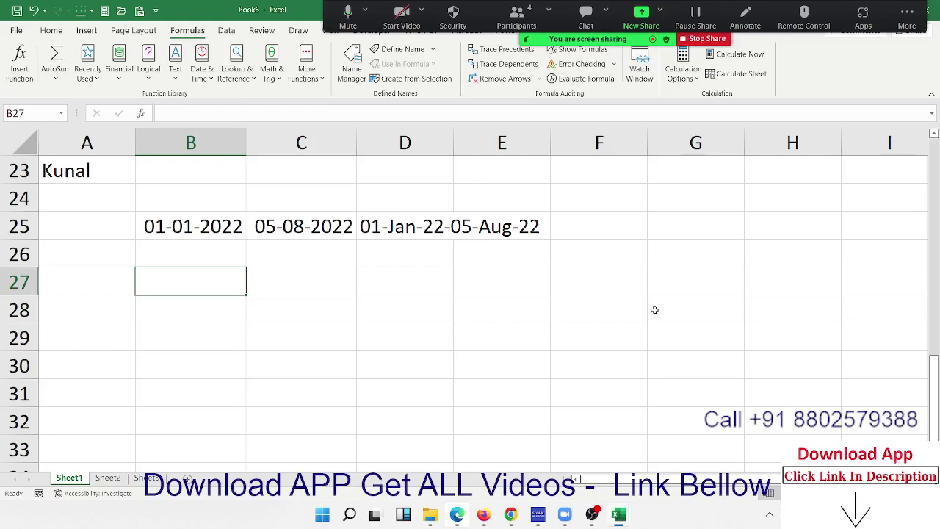
text(25:)
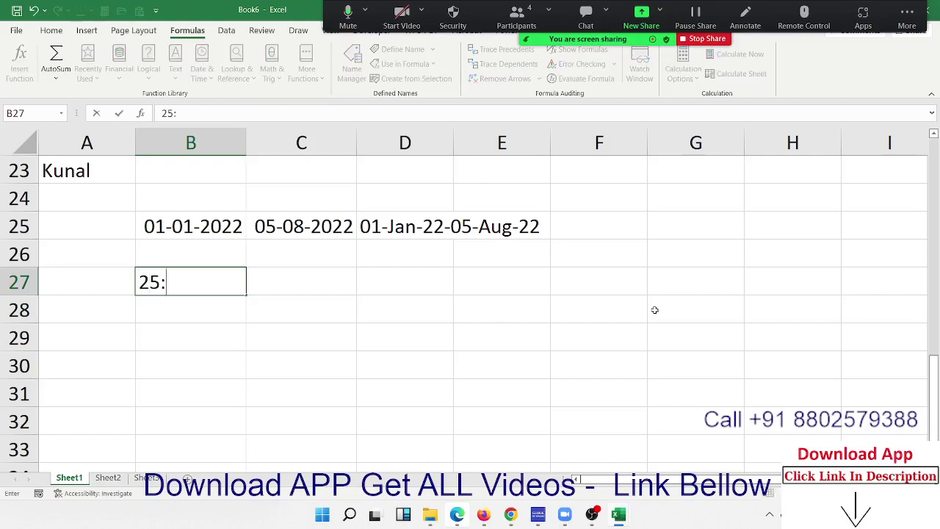
text(22:36)
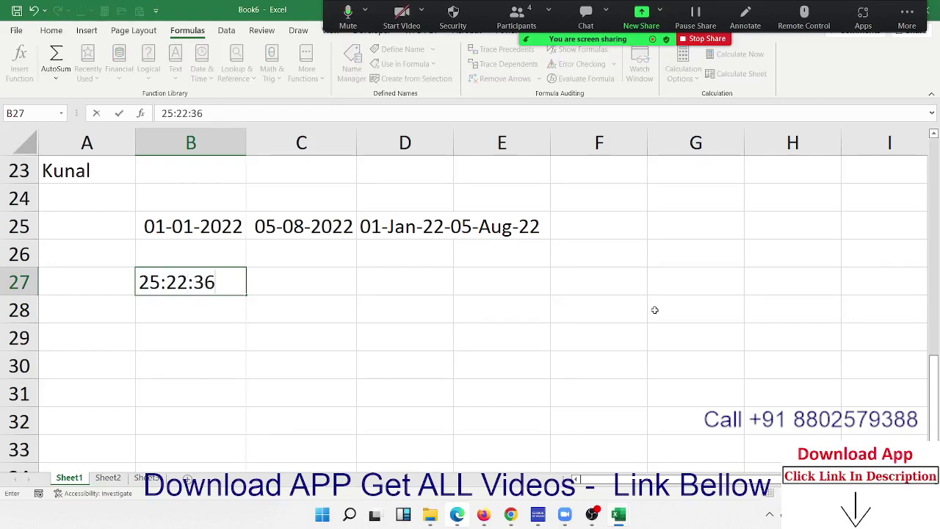
key(Return)
key(Up)
key(Right)
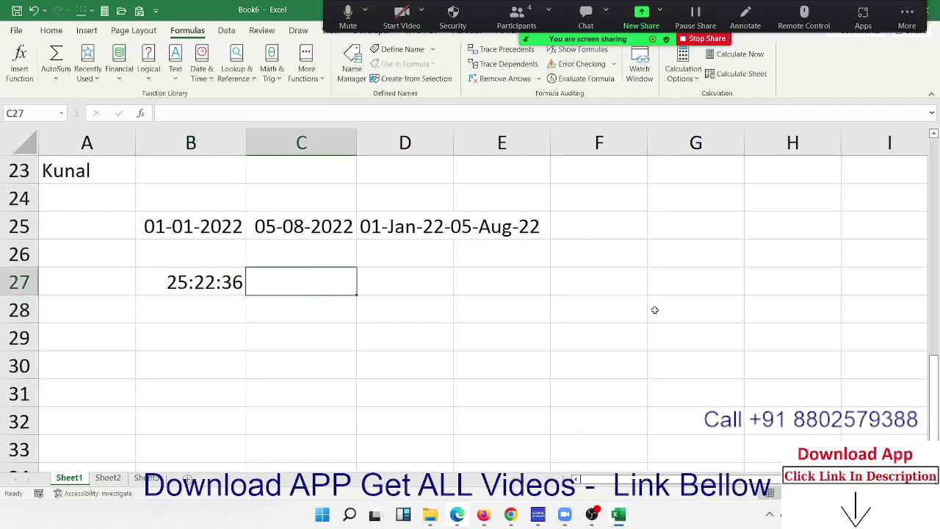
text(=)
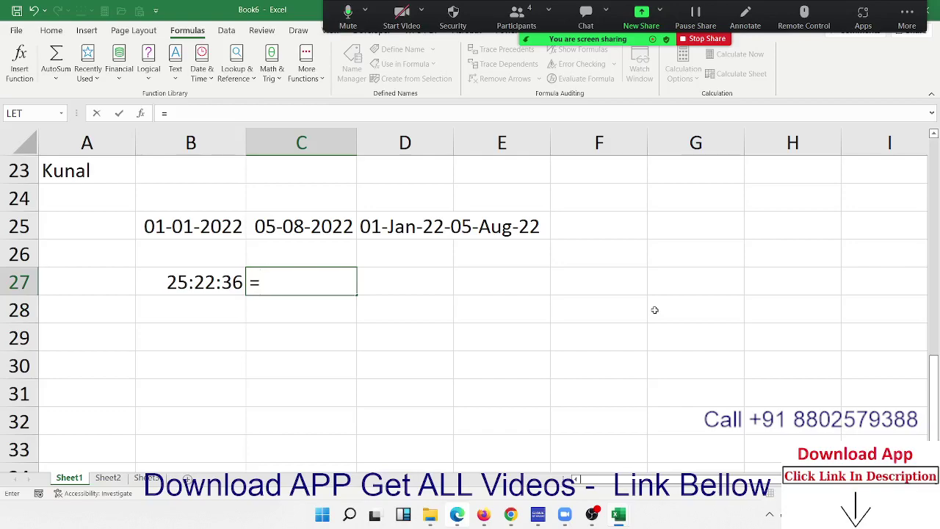
text(hou)
Step: Try an HOUR formula on B27 in C27, then delete it
key(Tab)
key(Left)
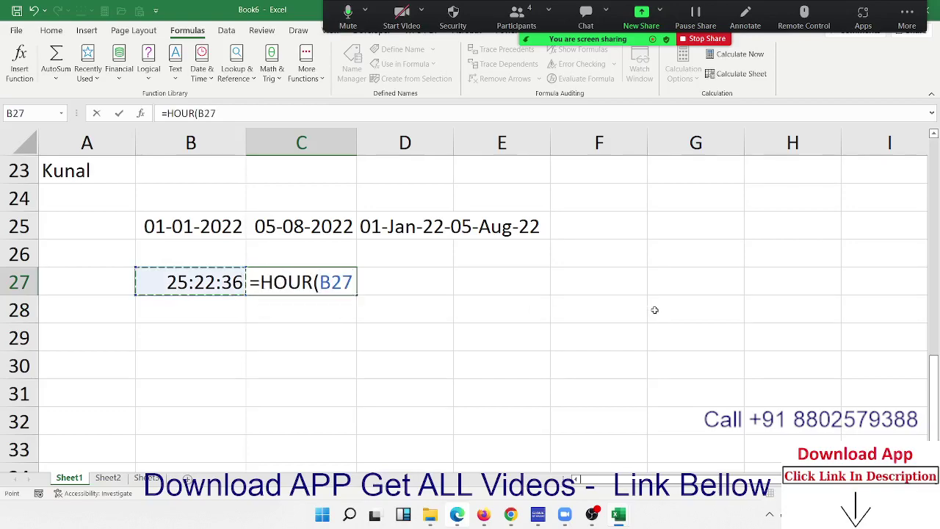
key(Return)
key(Up)
key(Delete)
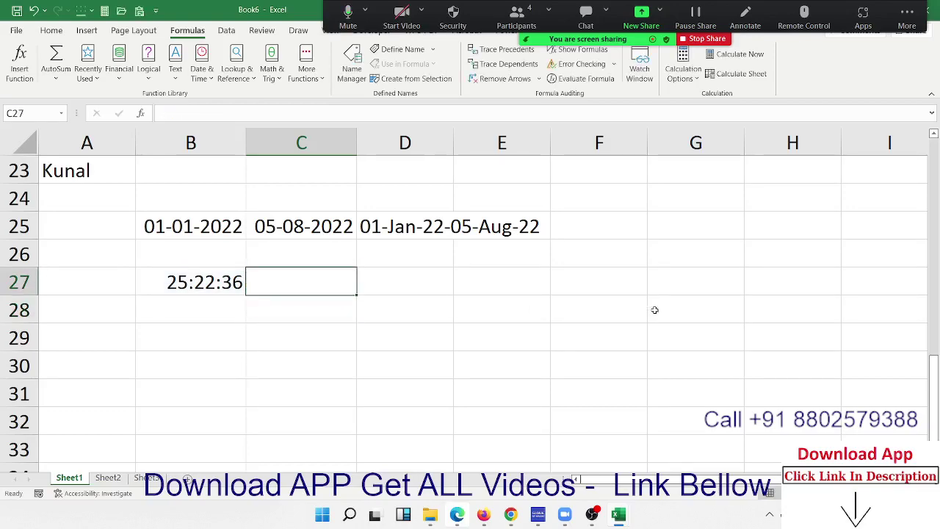
Step: Enter =TEXT(B27,"[h]") in C27 to show the duration in total hours
text(=)
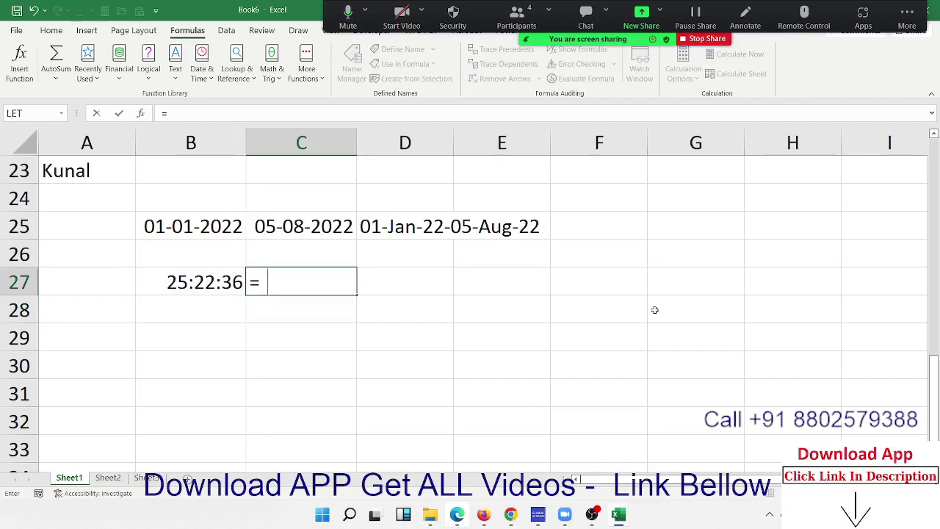
text(te)
key(Tab)
key(Left)
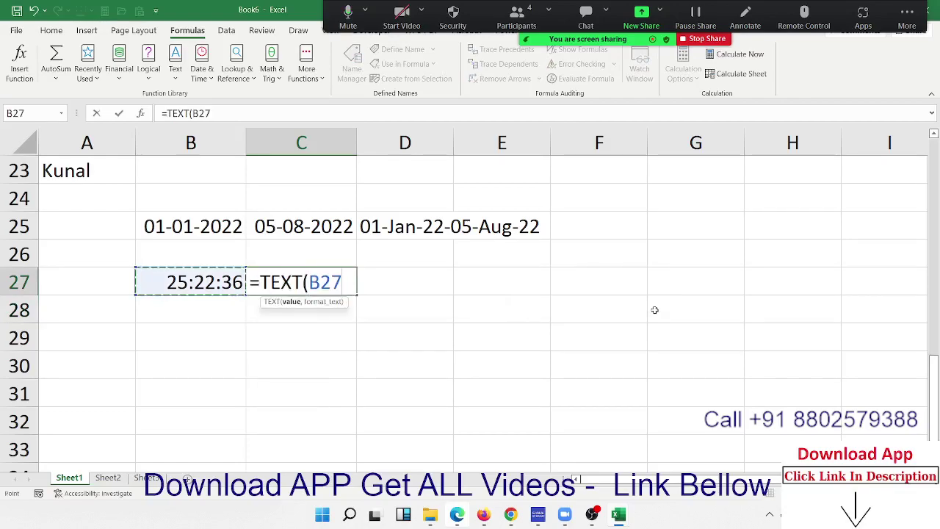
text(,"[)
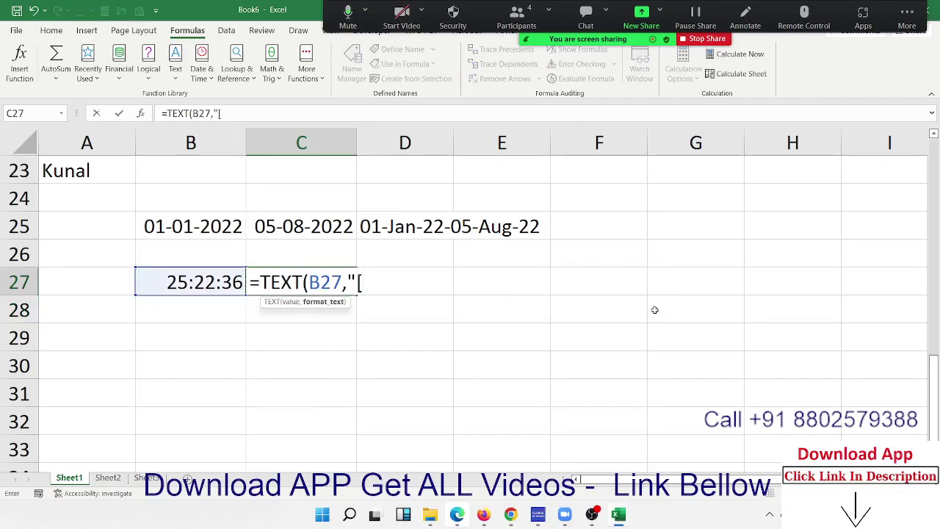
text(h]")
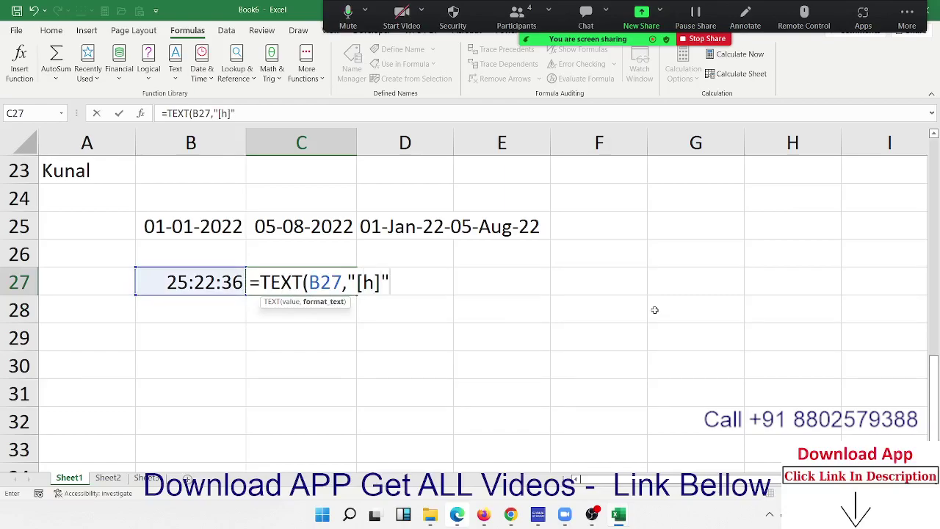
text())
key(Return)
key(Up)
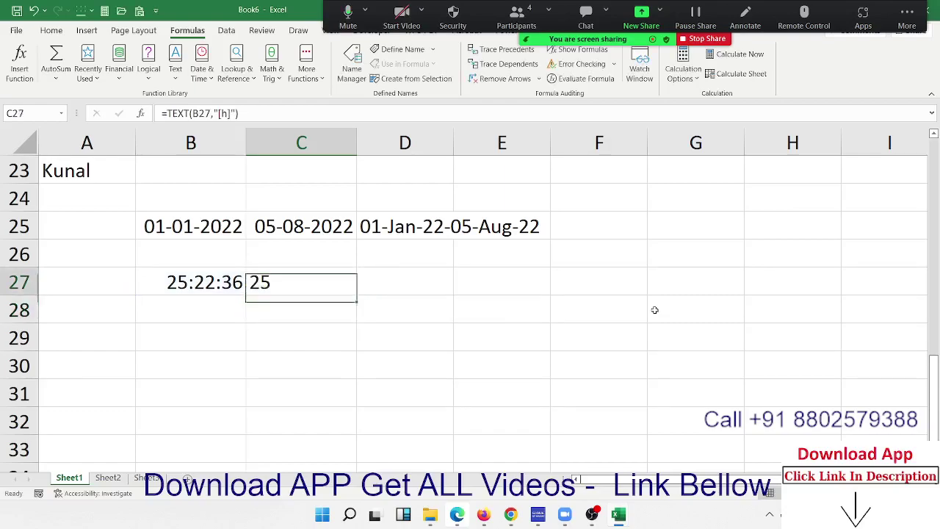
Step: Change C27's format code from [h] to [m] so it shows 1522 minutes
key(F2)
key(Left)
key(Left)
key(Left)
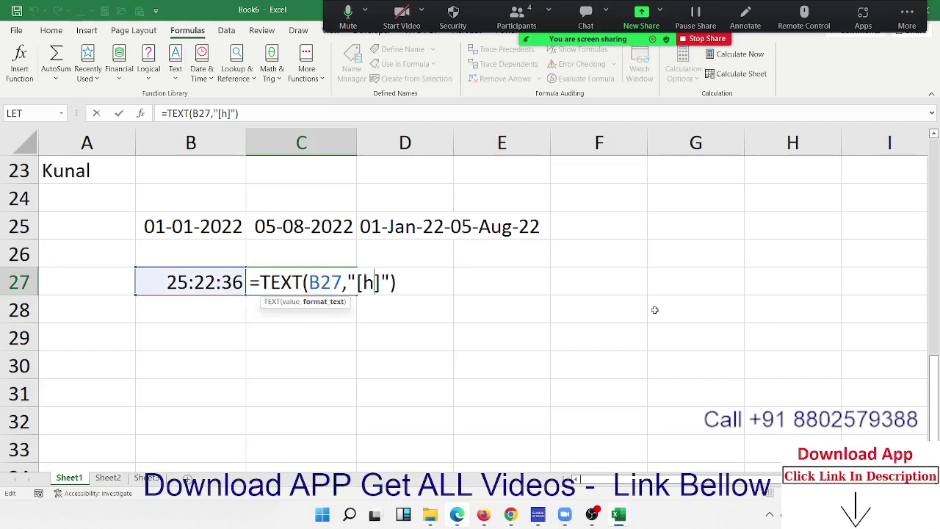
key(Left)
key(Delete)
text(m)
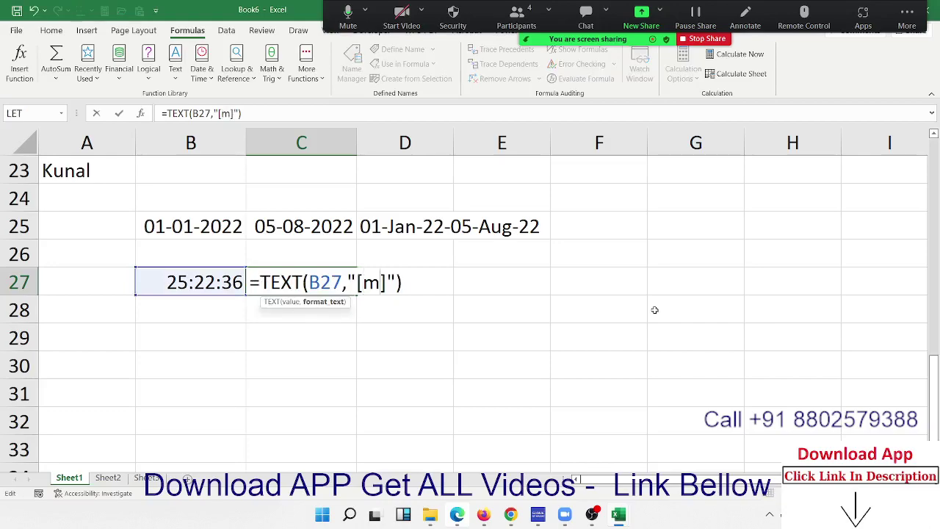
key(Return)
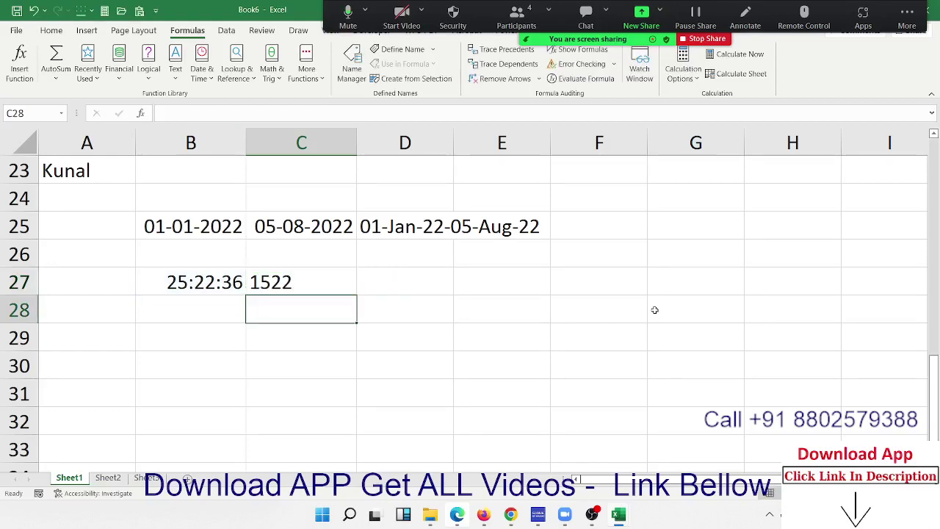
key(Up)
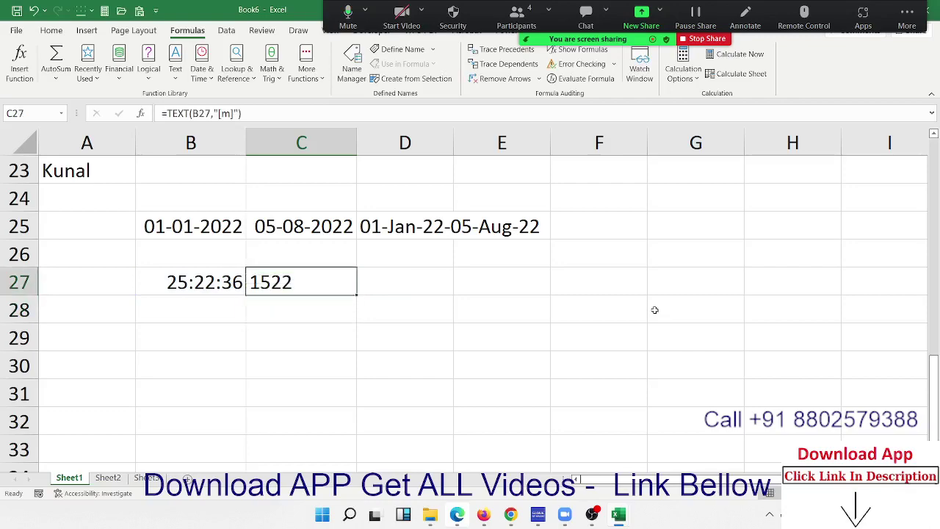
key(Down)
key(Up)
key(Down)
key(Down)
key(Left)
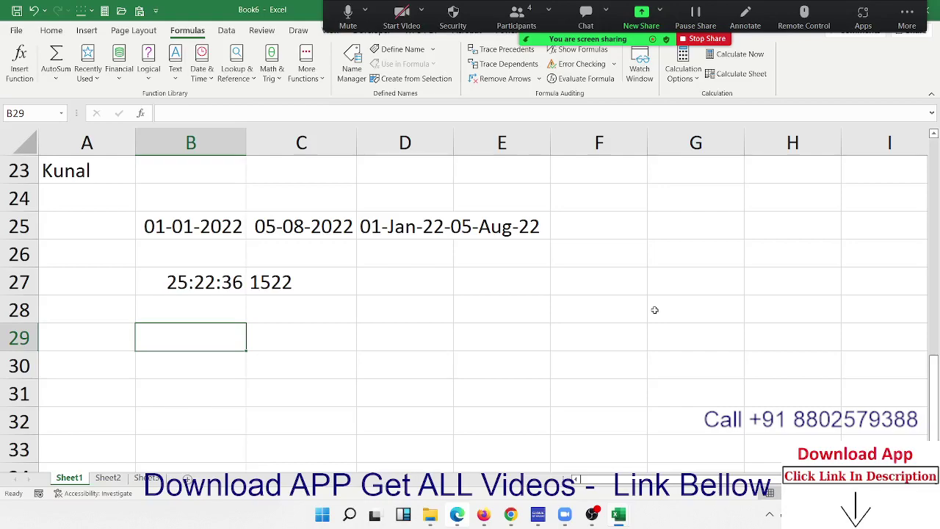
Step: Check C27's formula among nearby cells, then show the Financial functions list
key(Left)
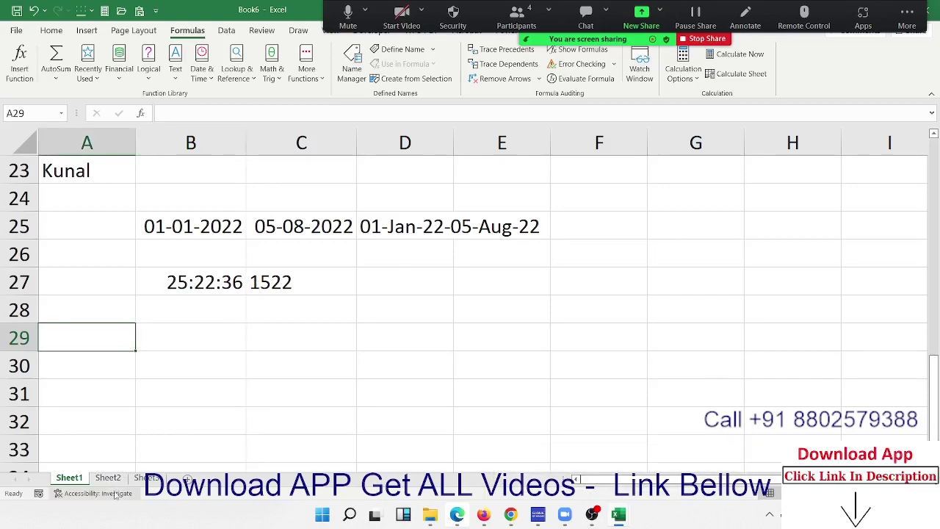
click(343, 270)
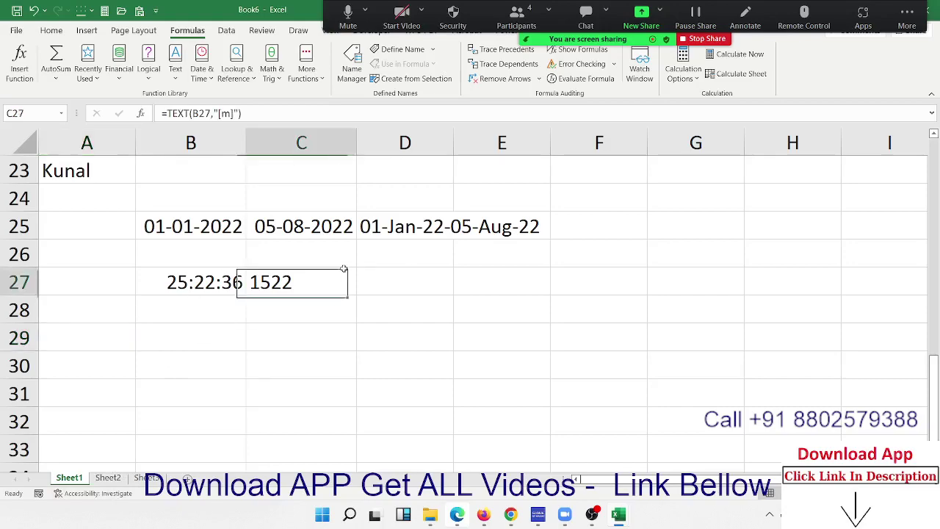
click(178, 312)
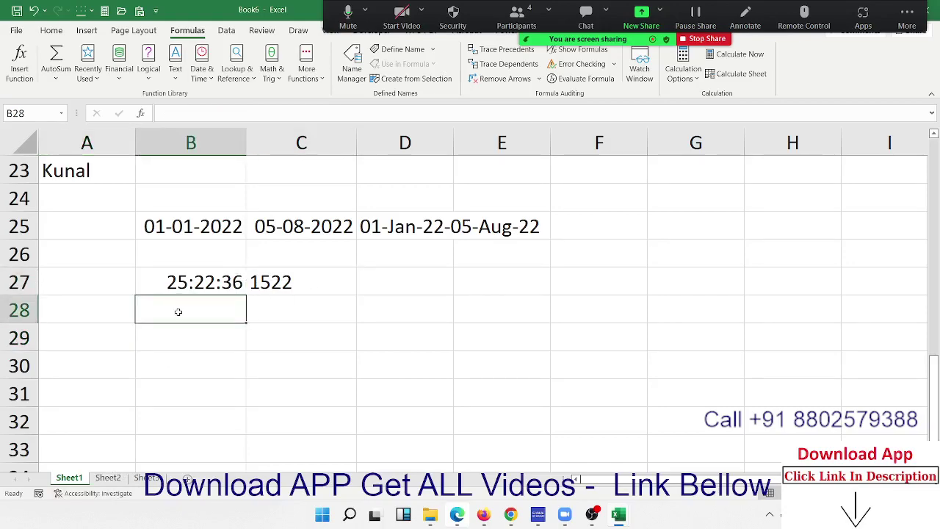
click(107, 334)
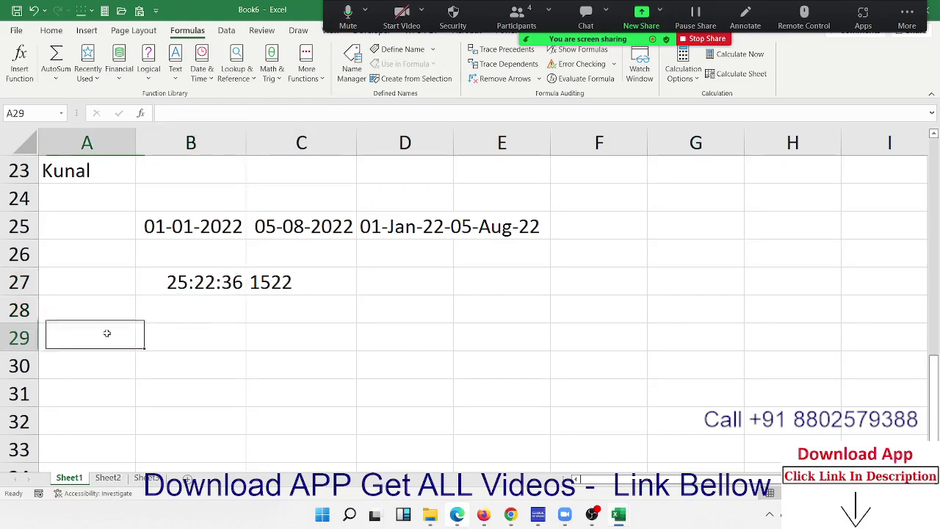
click(119, 60)
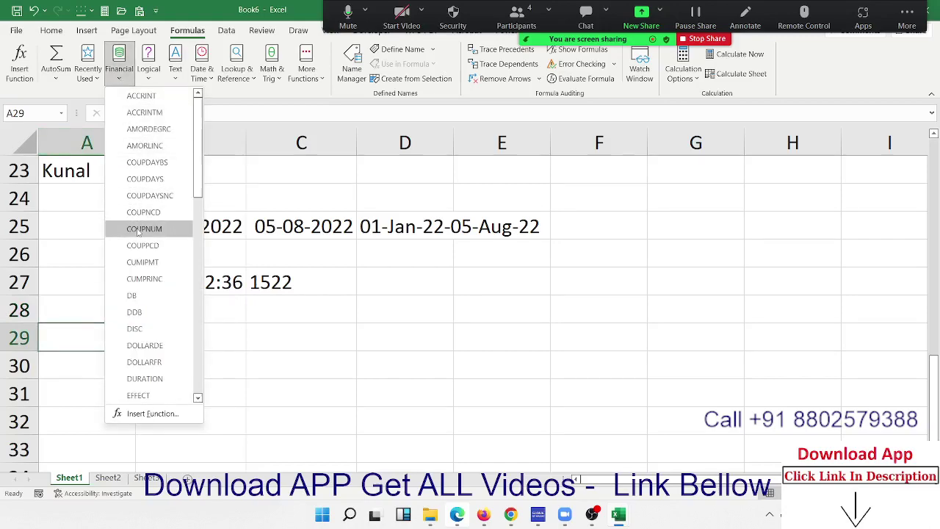
Step: Browse the Financial and Text function lists, then scroll back up to rows 3–13
scroll(140, 243, down, 7)
scroll(139, 294, down, 6)
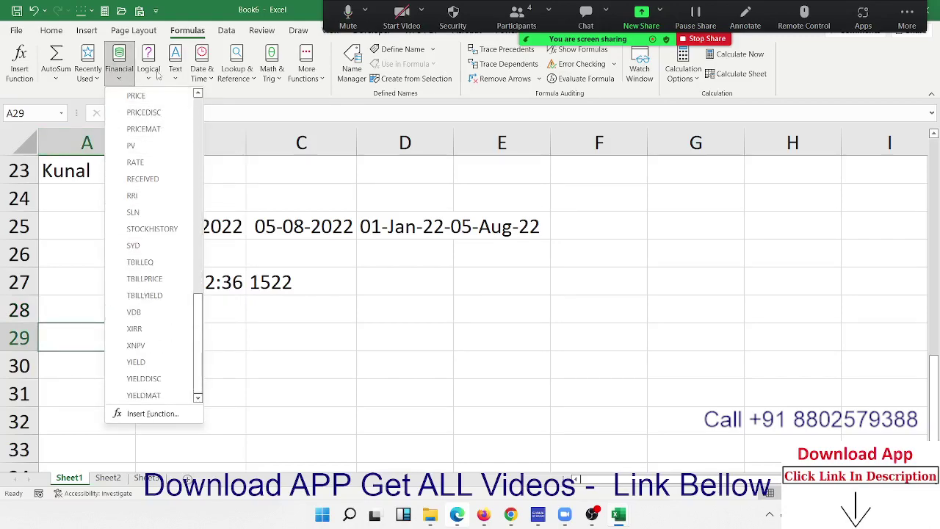
click(157, 74)
click(174, 63)
scroll(199, 294, down, 5)
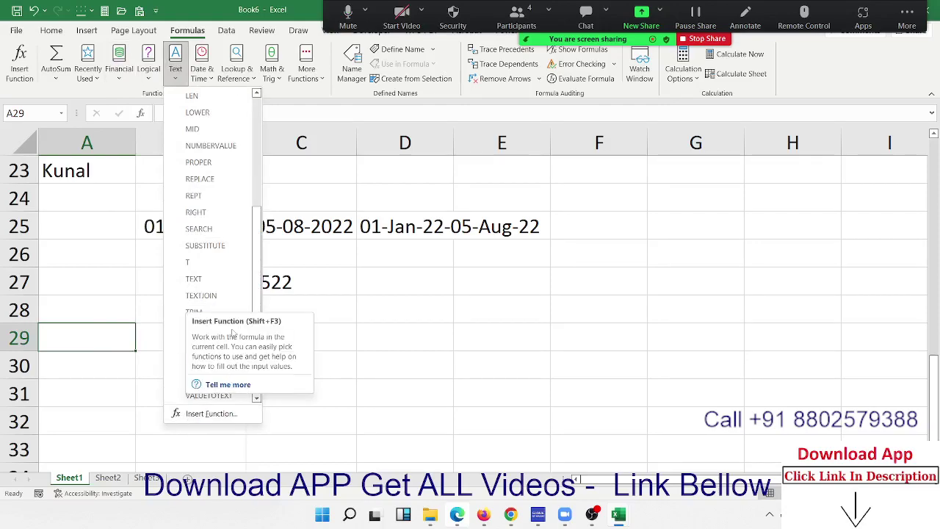
scroll(411, 377, up, 7)
Step: Close the function list and inspect B5's NUMBERVALUE formula and A4's text-stored number
click(401, 253)
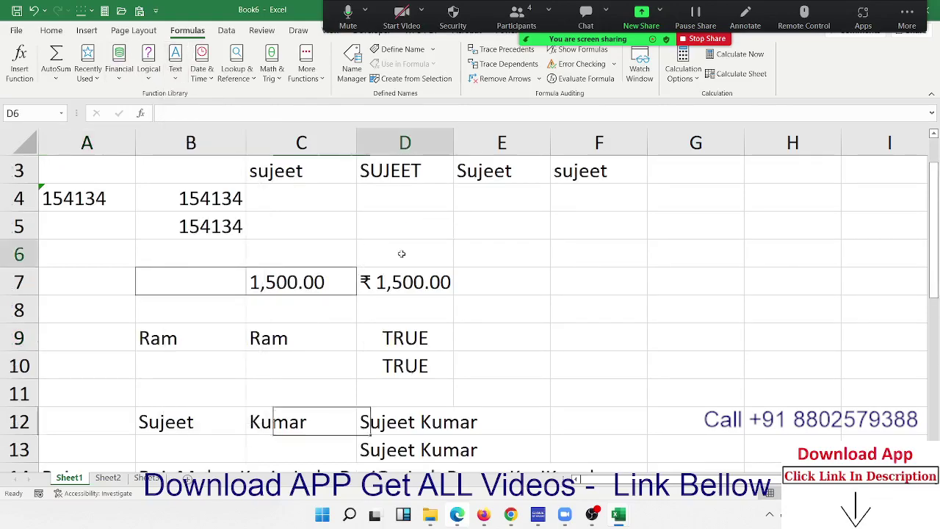
click(201, 214)
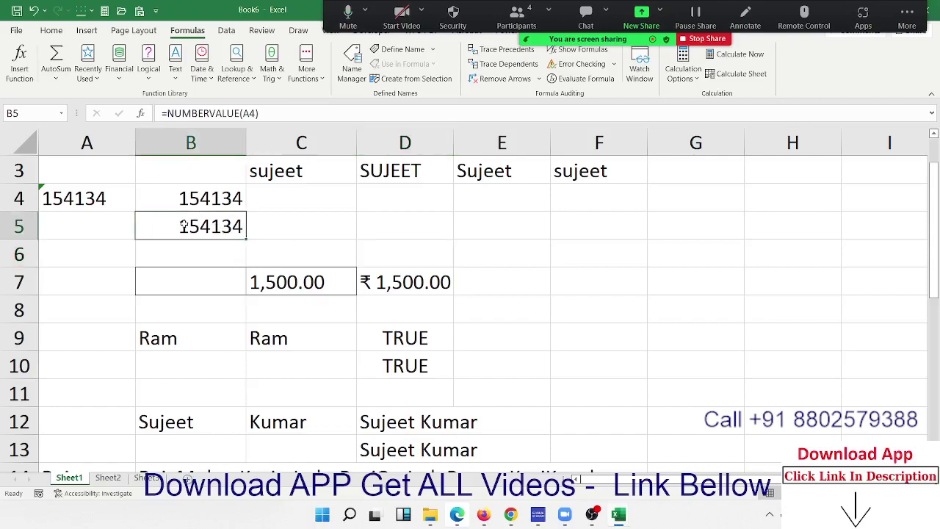
click(57, 202)
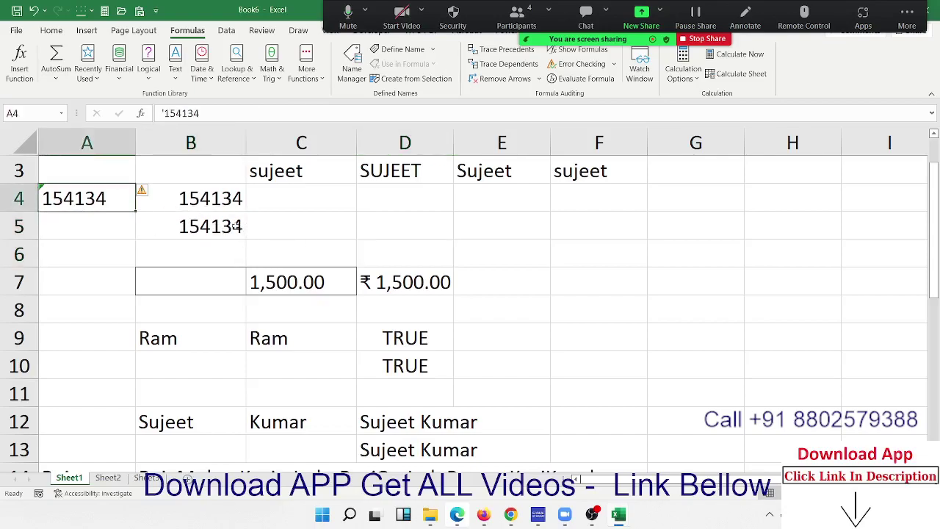
click(239, 228)
click(369, 234)
click(332, 232)
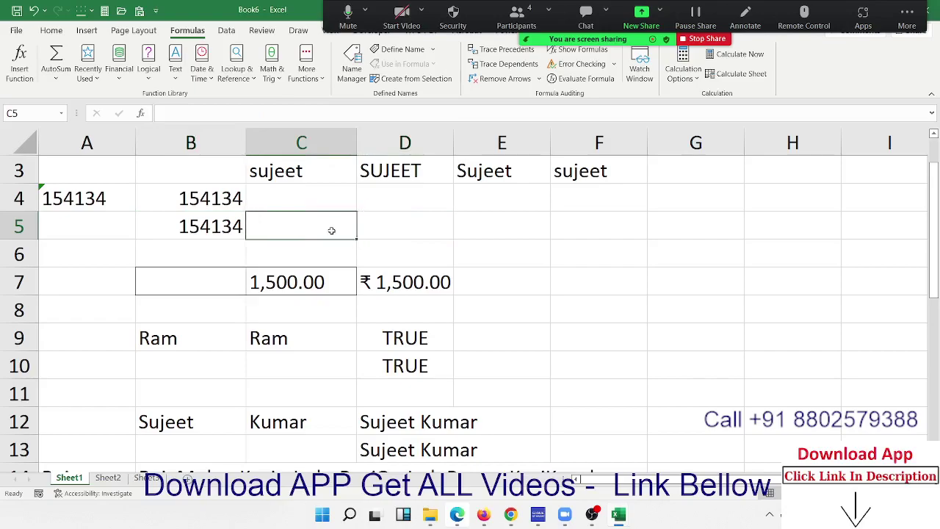
Step: Enter =VALUETOTEXT(B5) in C5 to return 154134 as text
text(=)
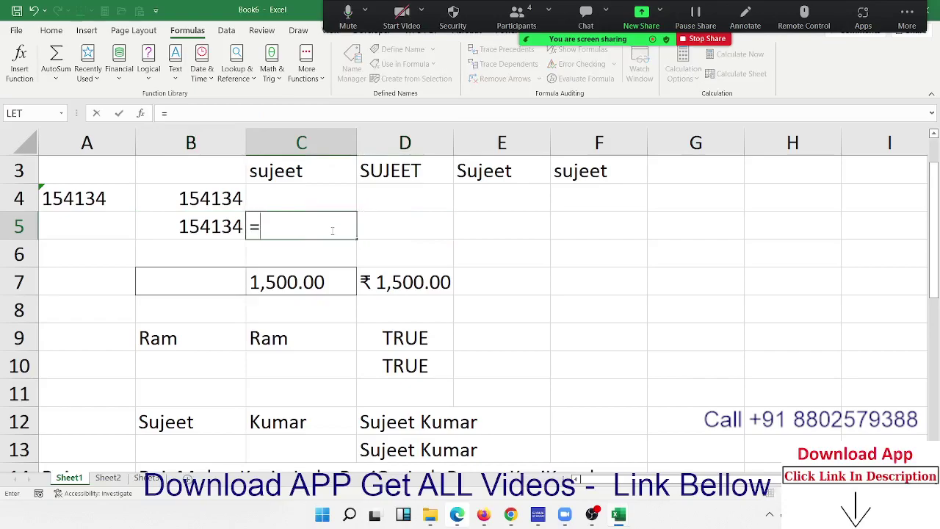
text(te)
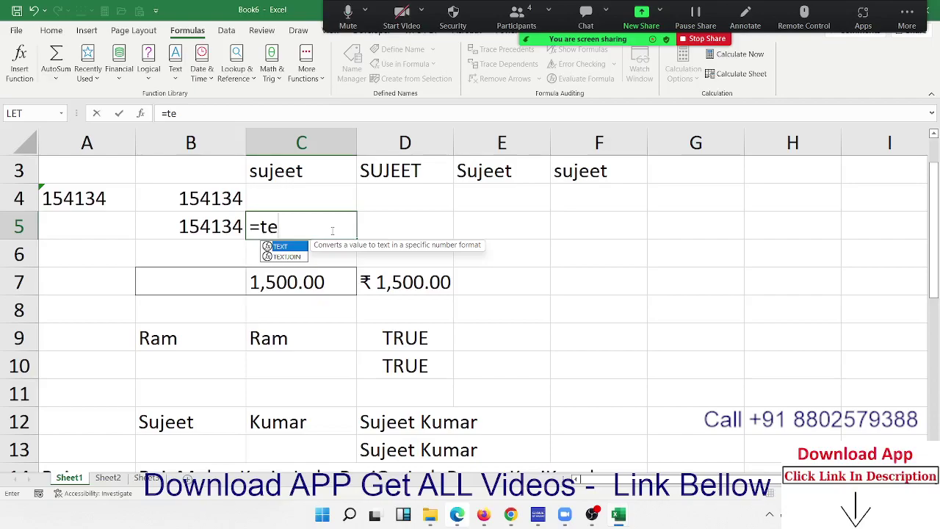
key(BackSpace)
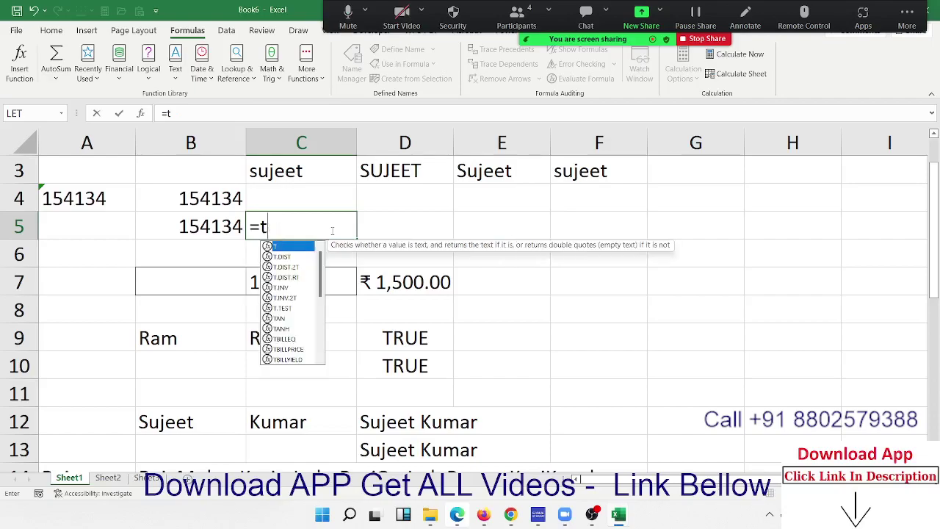
key(BackSpace)
text(te)
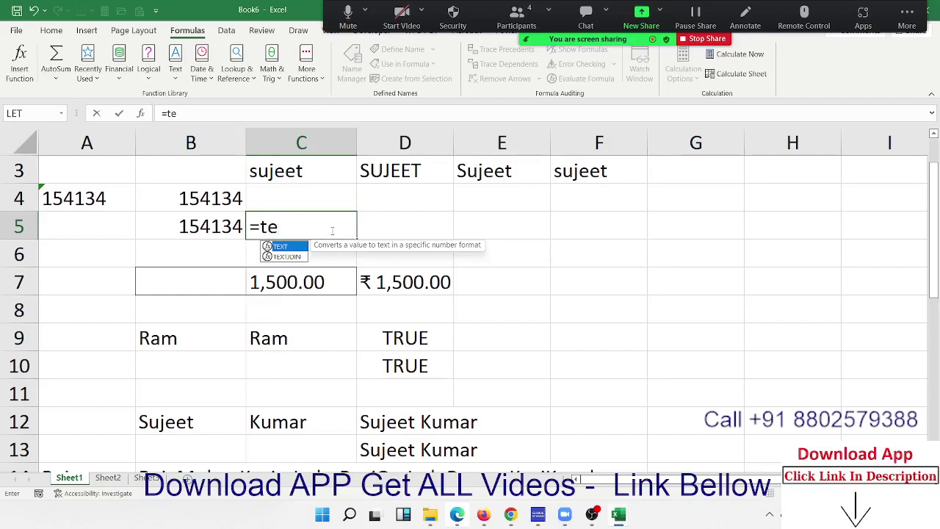
key(BackSpace)
key(BackSpace)
text(v)
key(Down)
key(Tab)
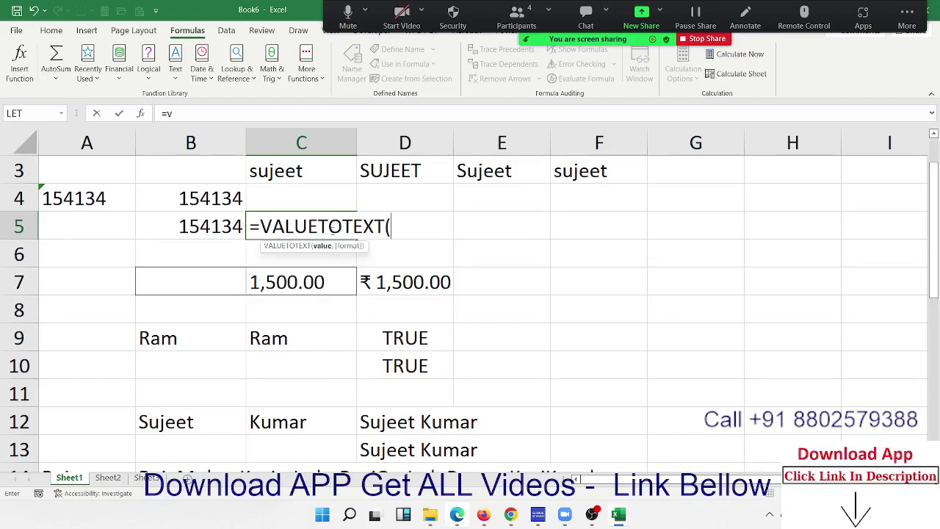
key(Left)
key(Return)
click(331, 230)
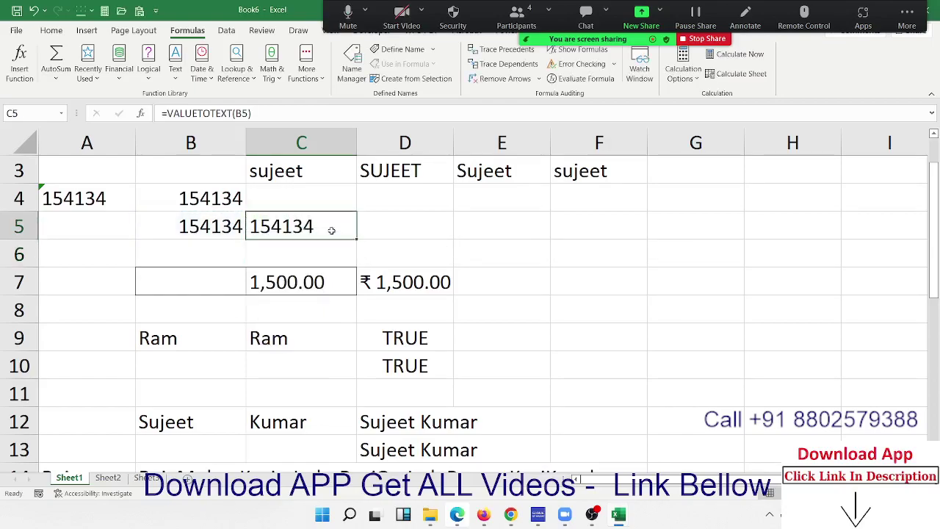
Step: Enter the numbers 85, 36 and 63 in A34:A36
scroll(279, 279, down, 7)
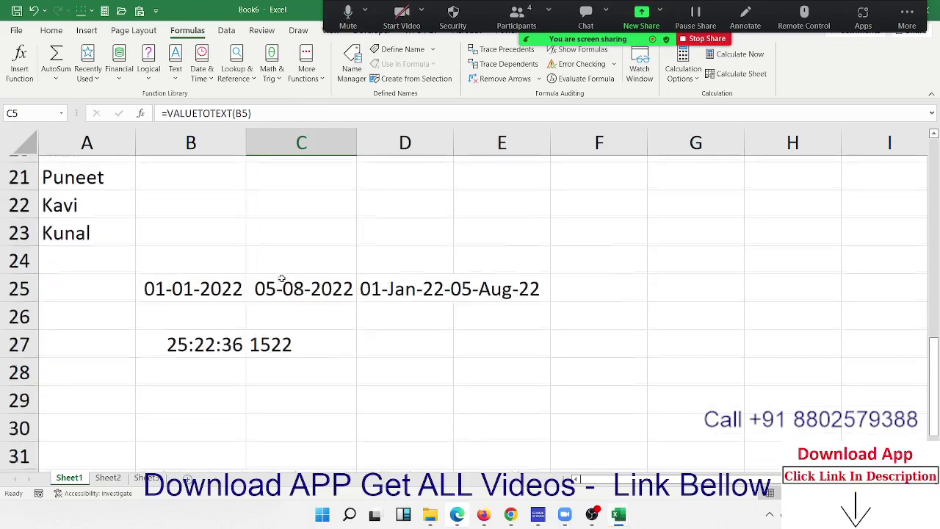
click(227, 309)
scroll(228, 323, down, 3)
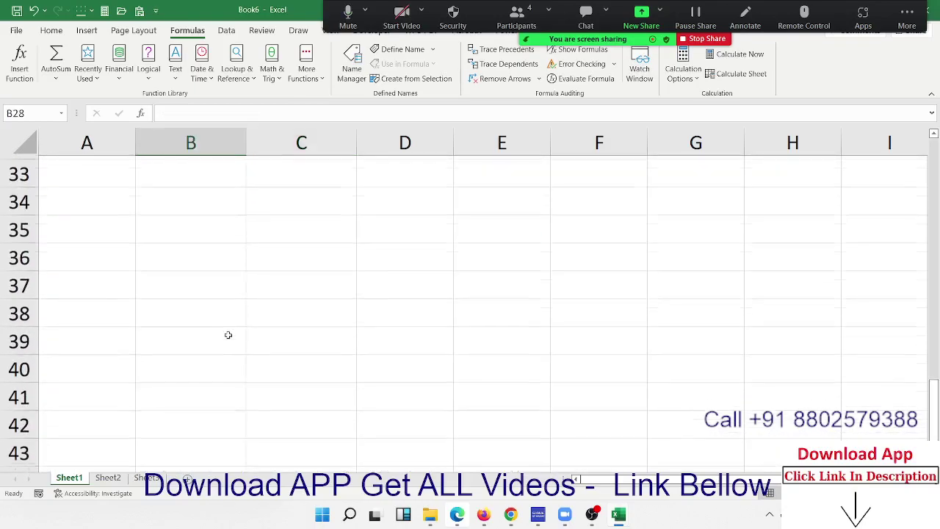
scroll(229, 333, up, 3)
scroll(193, 304, down, 3)
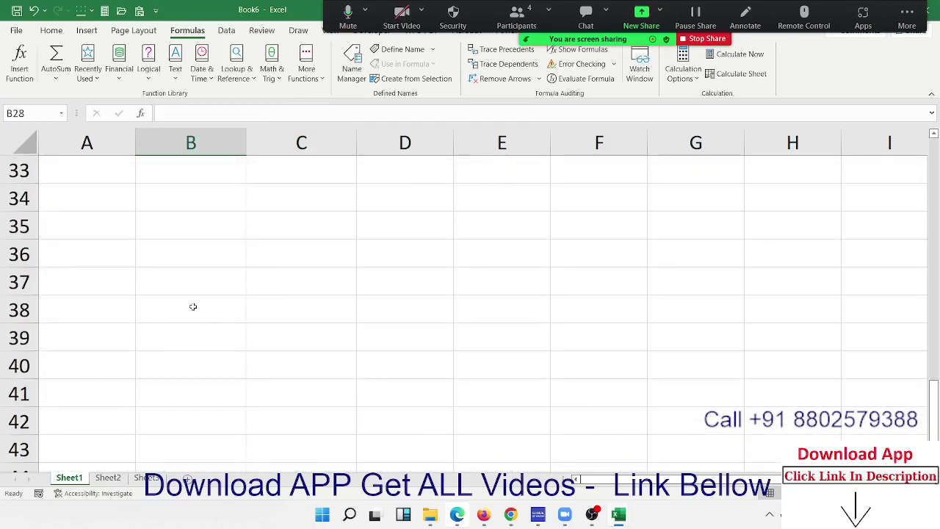
click(100, 206)
text(85)
key(Return)
text(36)
key(Return)
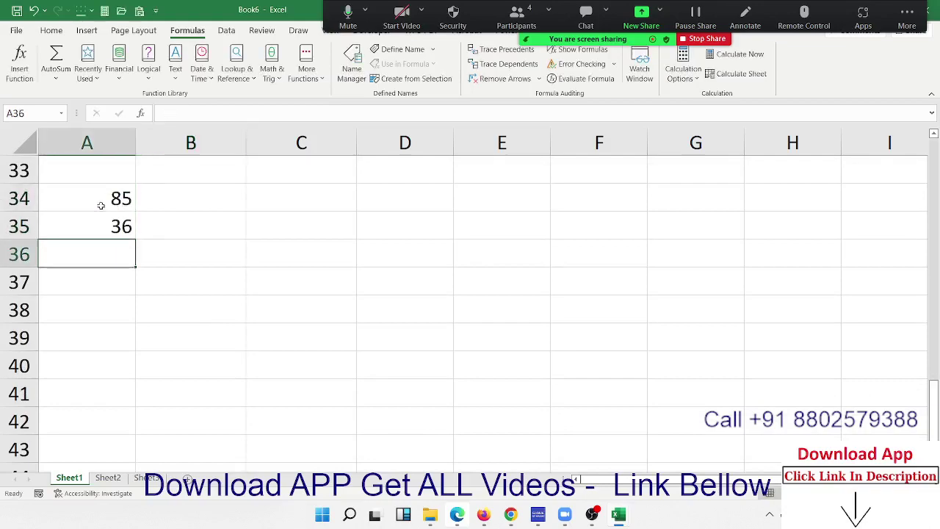
text(63)
key(Return)
Step: Add sds, 633s, sds and 646 in A37:A40 to finish the mixed list
text(sds)
key(Return)
text(6)
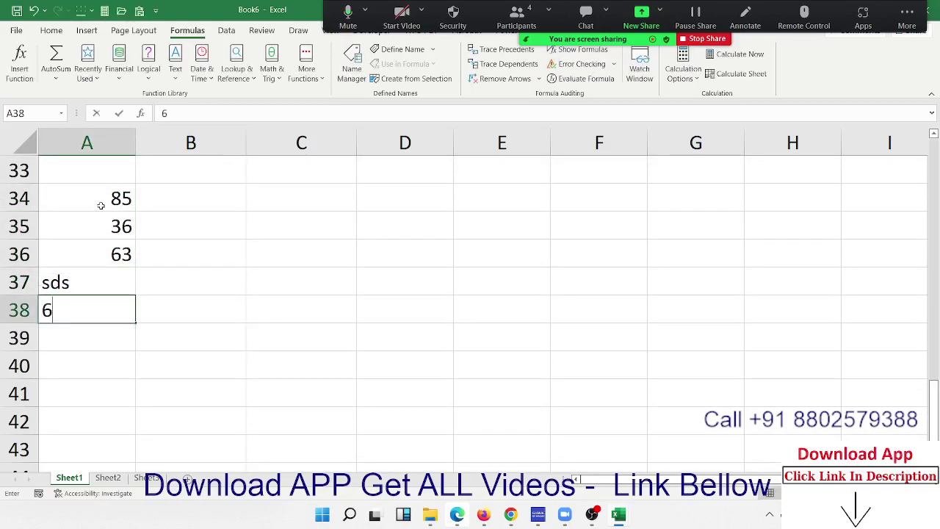
text(33s)
key(Return)
text(sds)
key(Return)
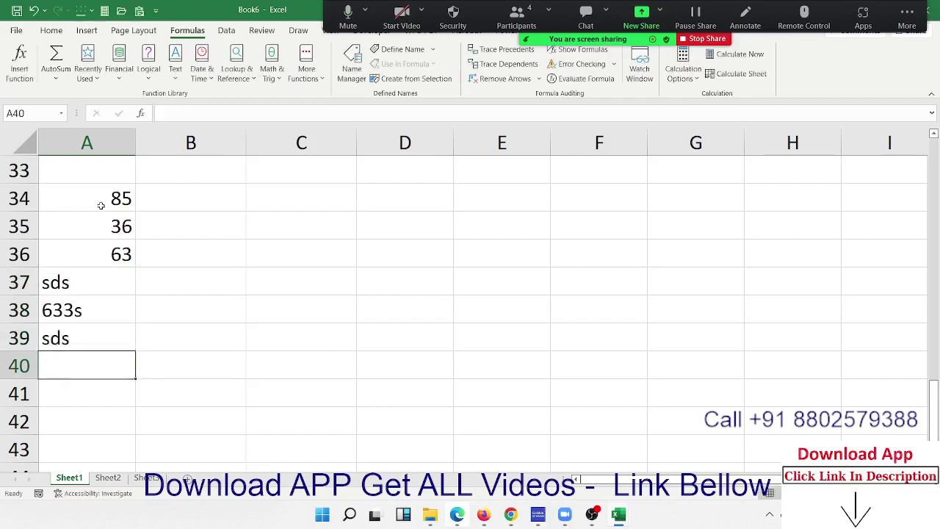
text(646)
key(Return)
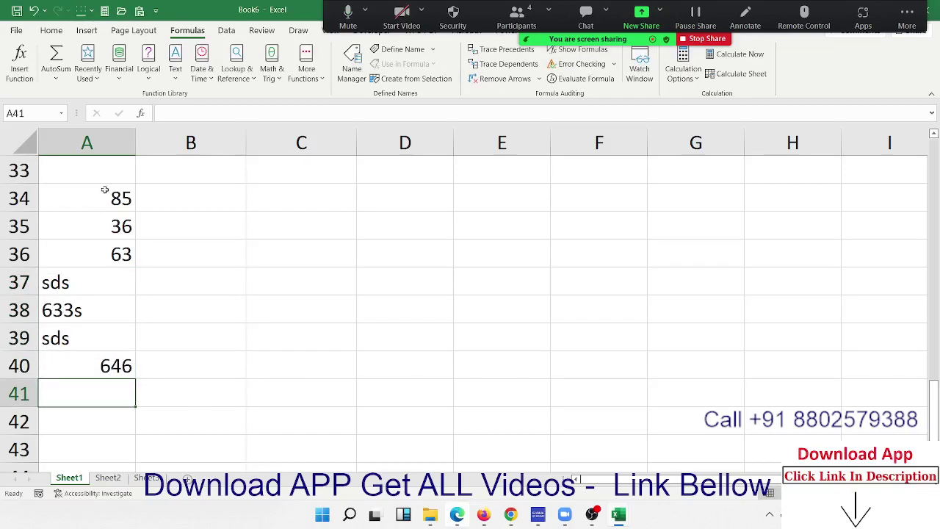
click(205, 207)
Step: Enter the formula =T(A34) in B34
text(=t)
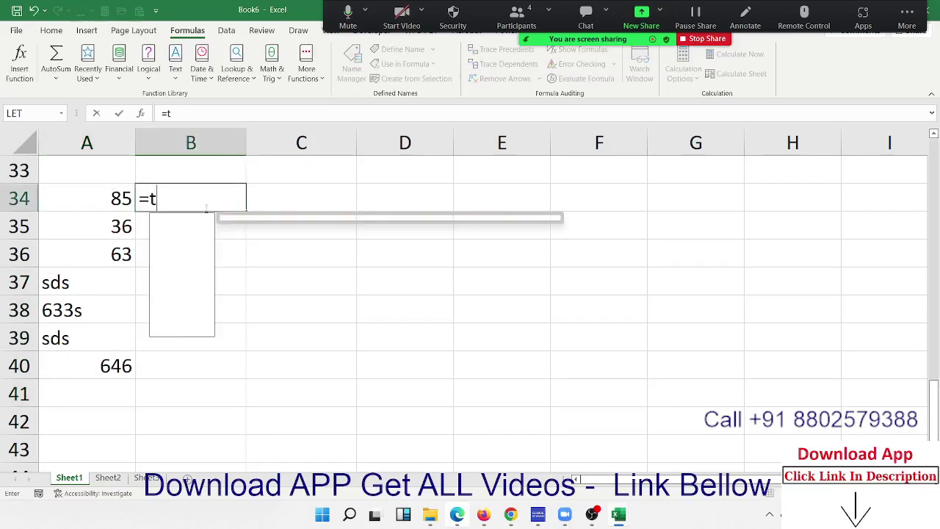
key(Tab)
key(Left)
key(Return)
Step: Fill the T formula down B34:B40 so only sds, 633s and sds show
key(Left)
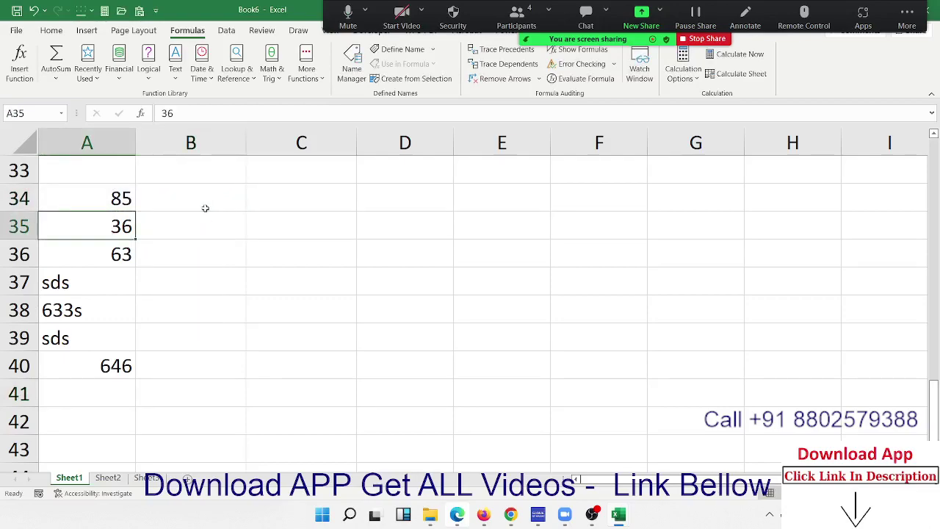
key(ctrl+Down)
key(Right)
key(ctrl+shift+Up)
key(ctrl+d)
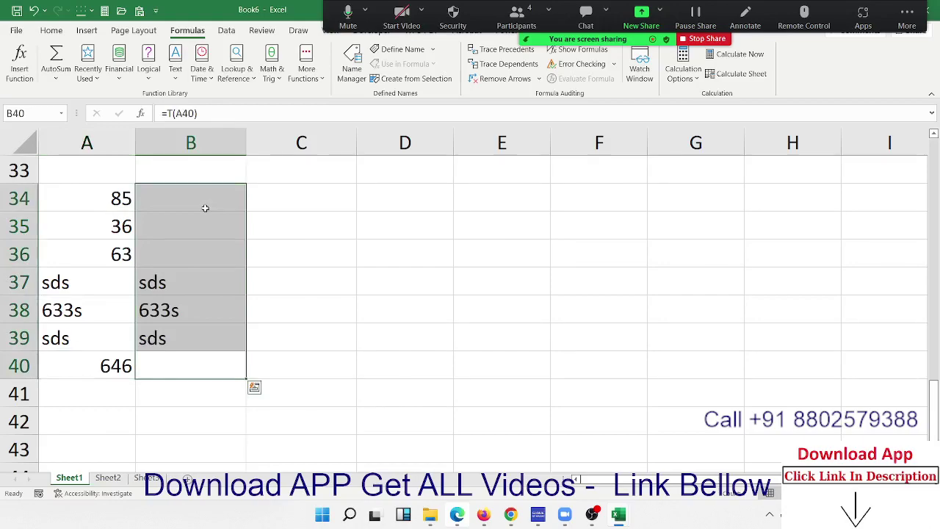
key(Up)
key(ctrl+Up)
key(Right)
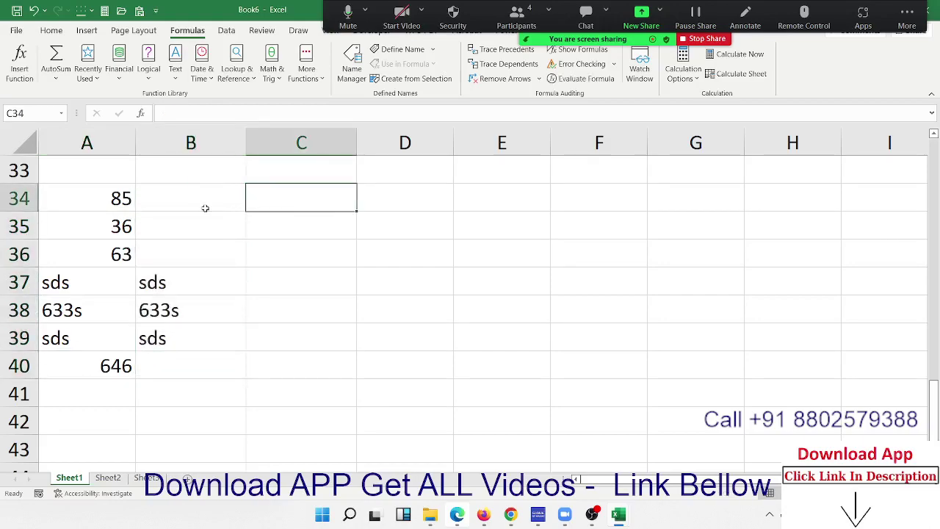
Step: Enter the formula =N(A34) in C34
text(=n)
key(Tab)
key(Left)
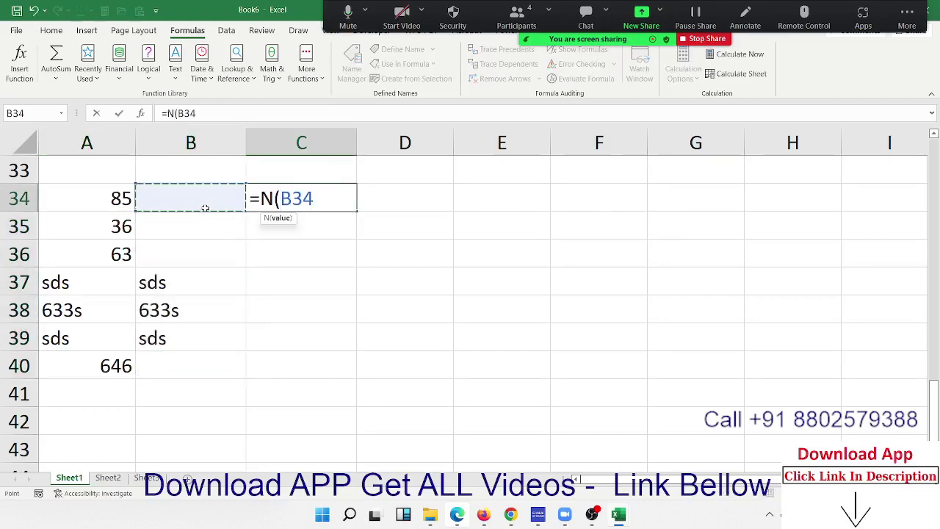
key(Left)
key(Return)
Step: Fill the N formula down through C40 with Ctrl+D
key(Left)
key(Down)
key(Down)
key(Down)
key(Right)
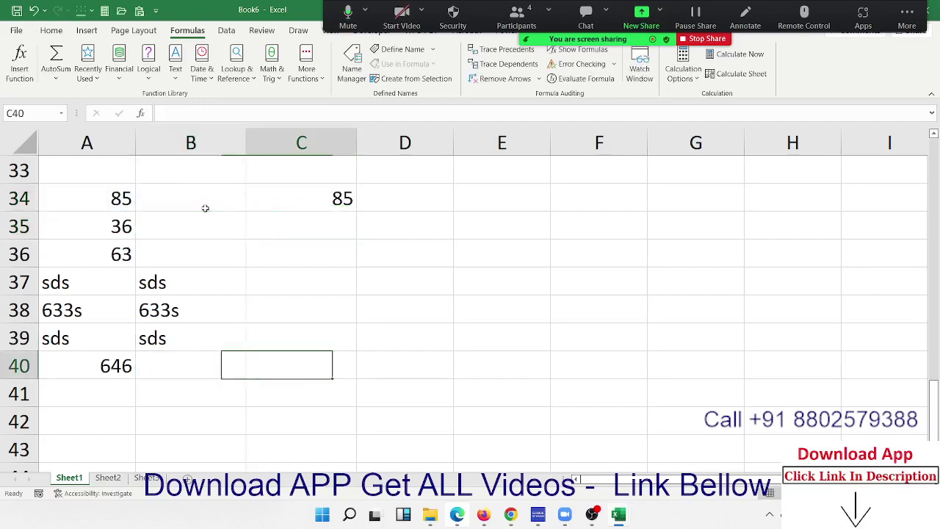
key(ctrl+shift+Up)
key(ctrl+d)
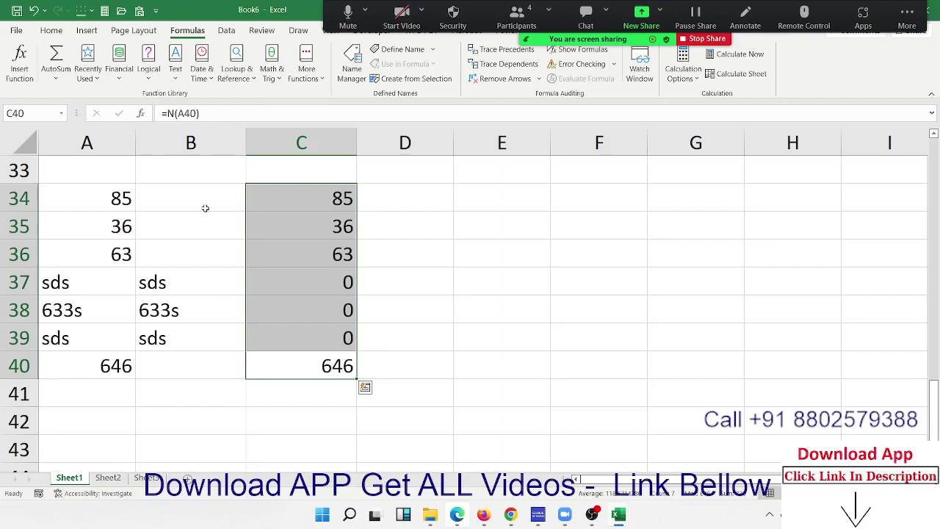
Step: Review the =T(A34) formula in B34 and the N results down column C
click(203, 196)
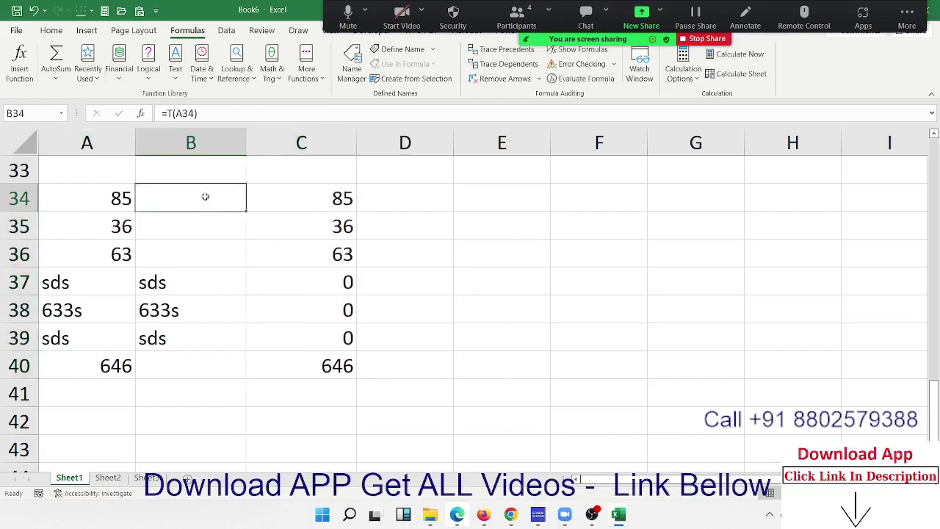
text(=T(A34))
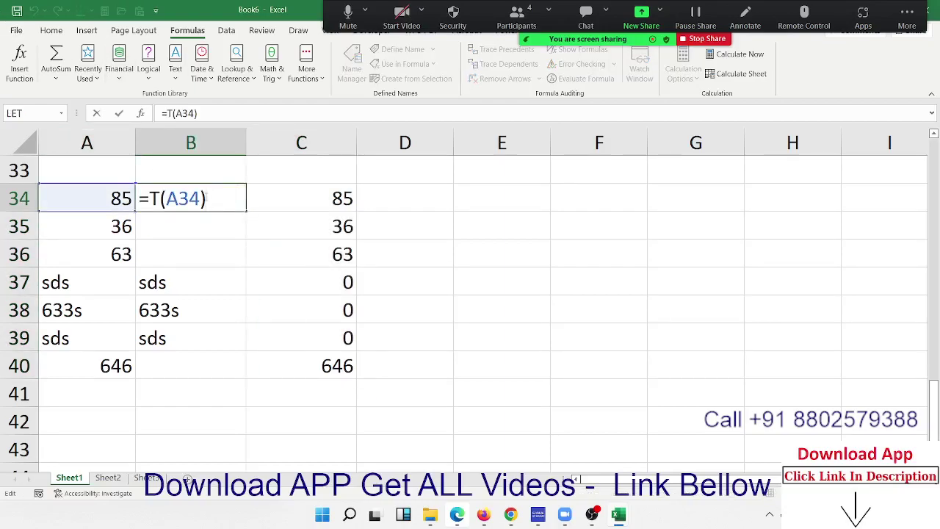
key(Return)
key(Down)
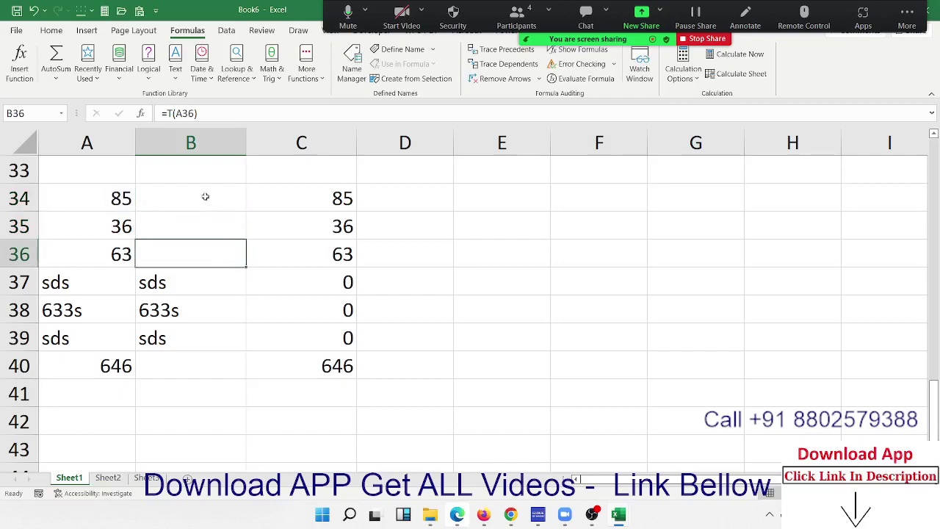
double_click(339, 199)
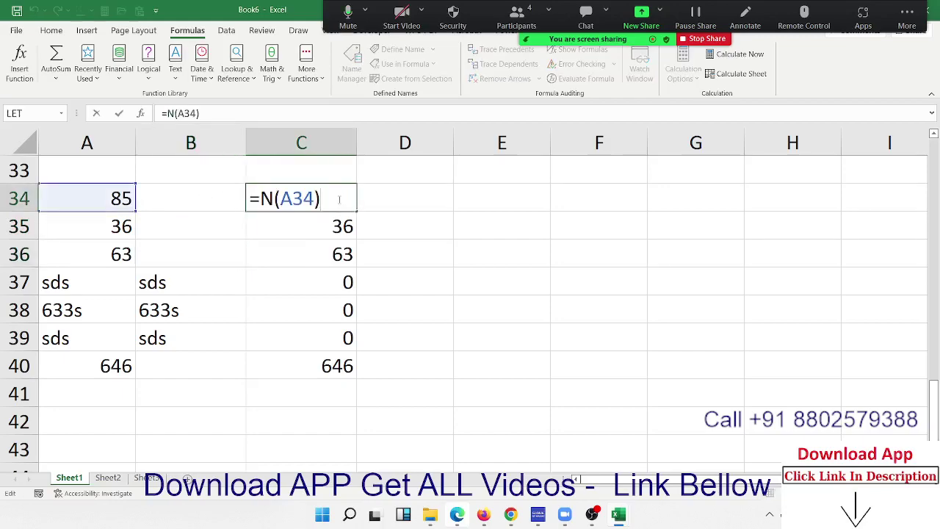
key(Return)
key(Down)
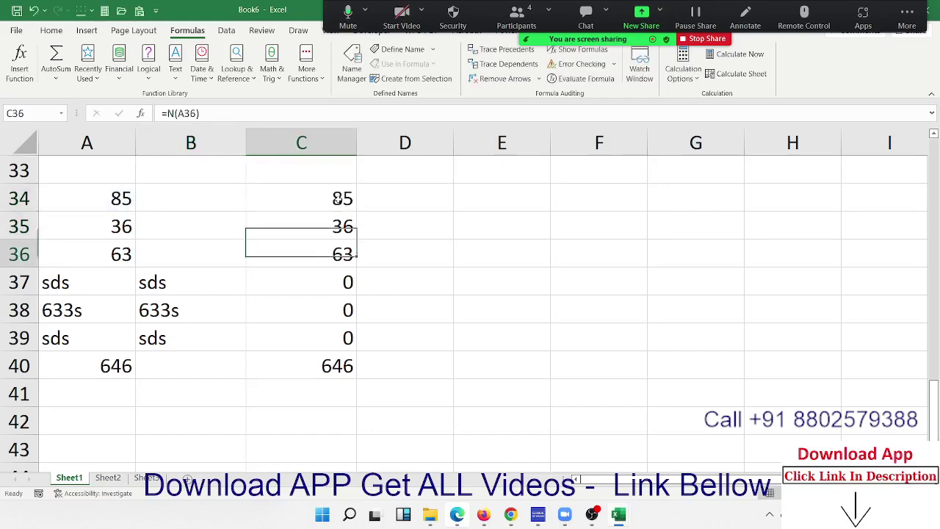
key(Down)
key(Down)
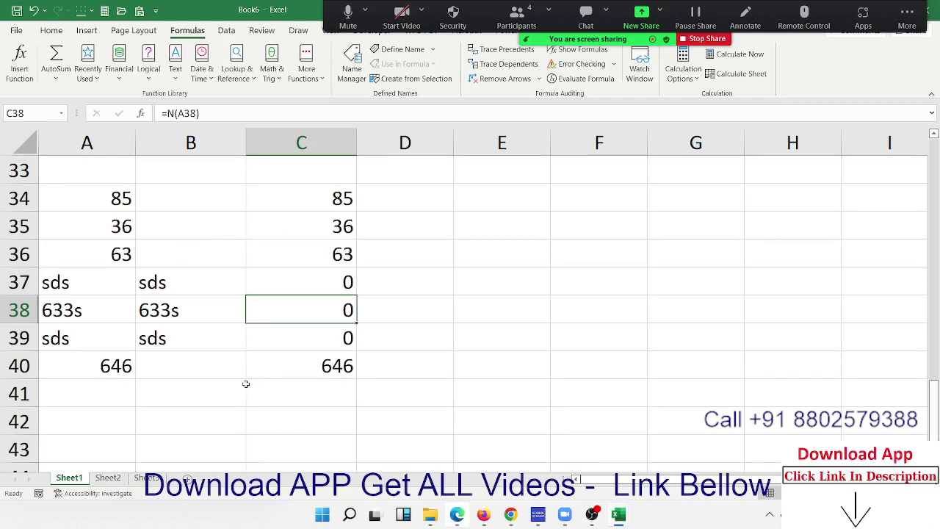
Step: Type the letter A into A52
click(193, 367)
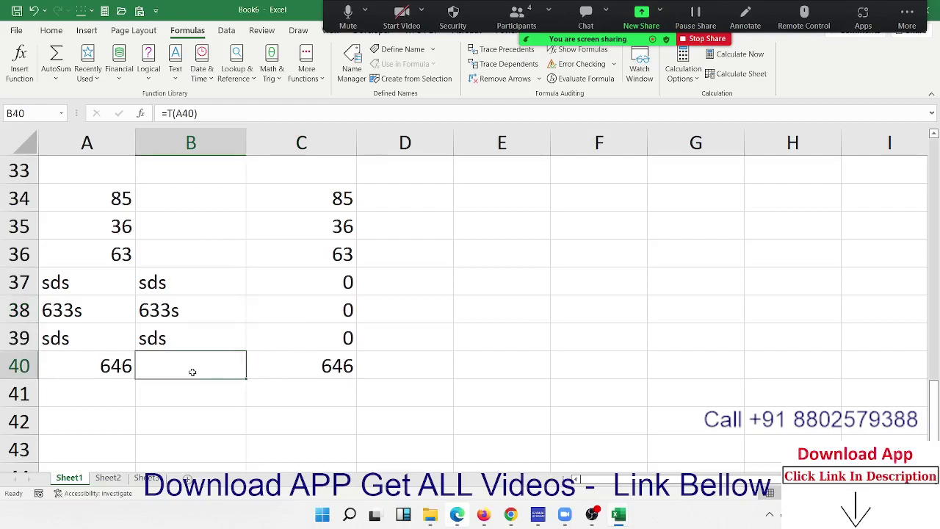
scroll(193, 369, up, 3)
scroll(193, 372, up, 8)
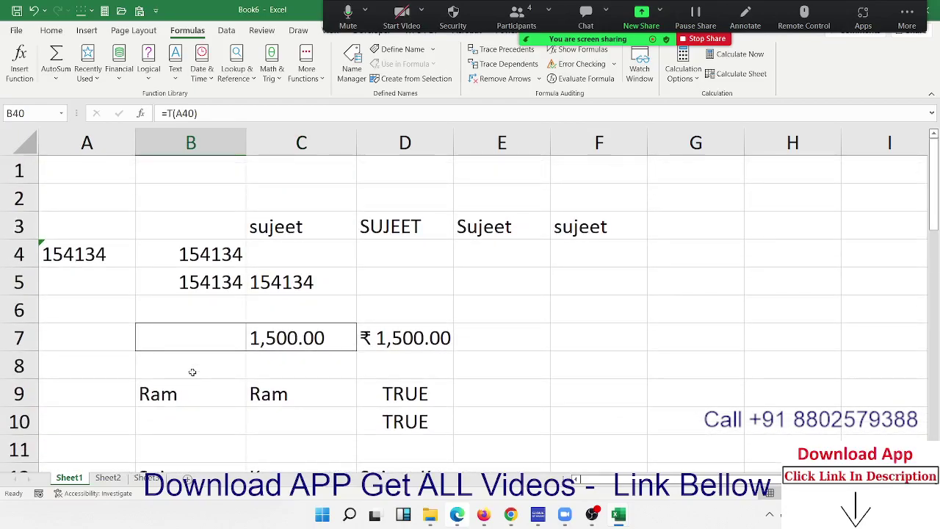
scroll(193, 372, down, 10)
scroll(190, 373, down, 7)
click(108, 204)
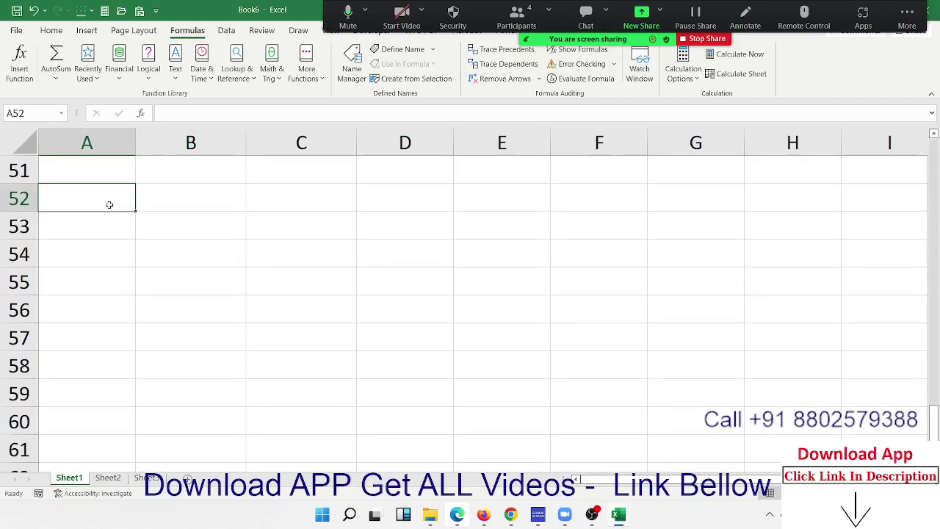
text(R)
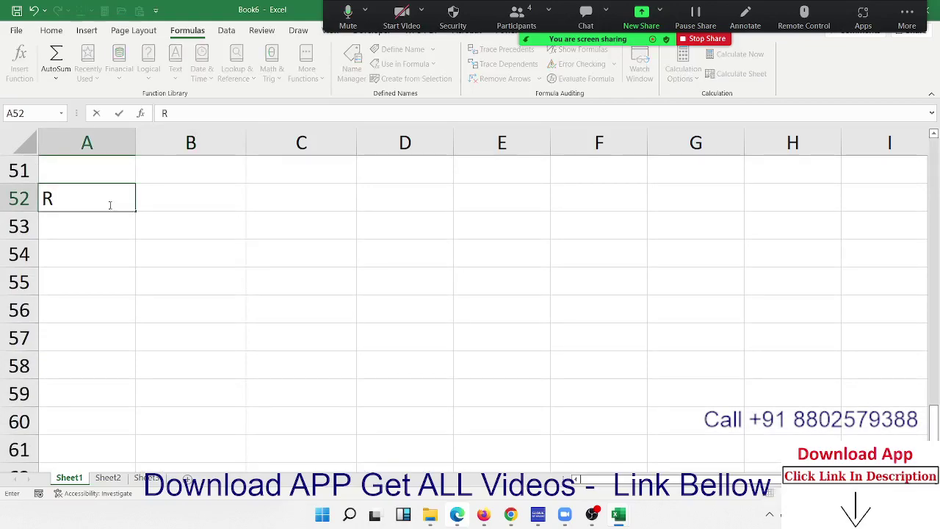
key(BackSpace)
text(A)
key(Tab)
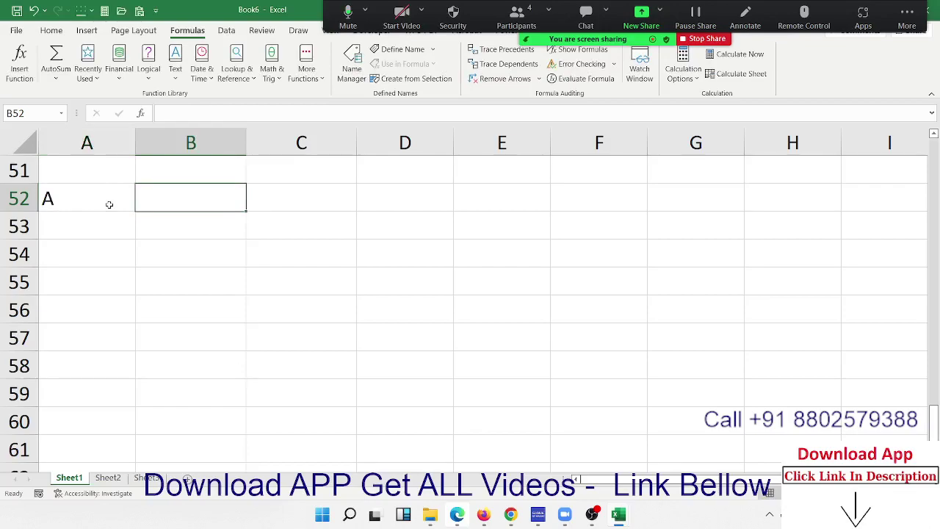
Step: Enter =REPT(A52,5) in B52, showing AAAAA
text(=re)
key(Down)
key(Down)
key(Down)
key(Down)
key(Tab)
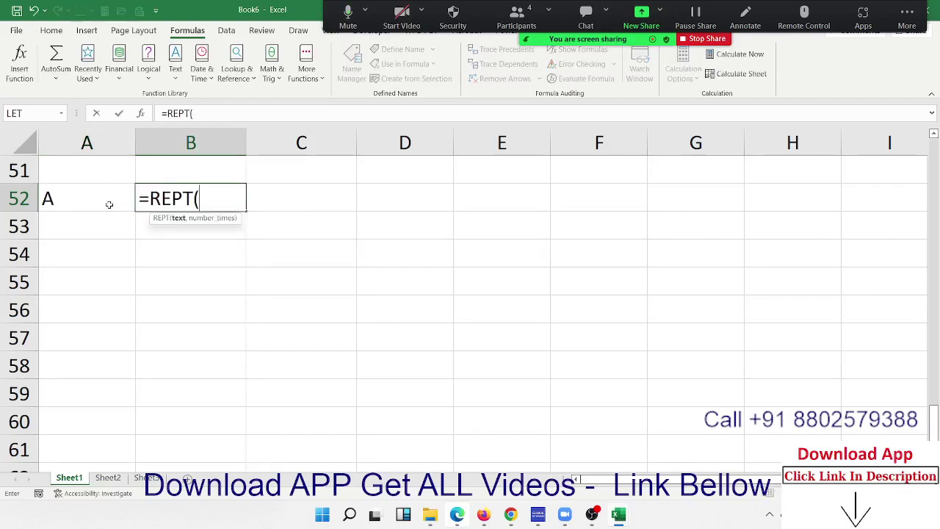
click(108, 204)
text(,)
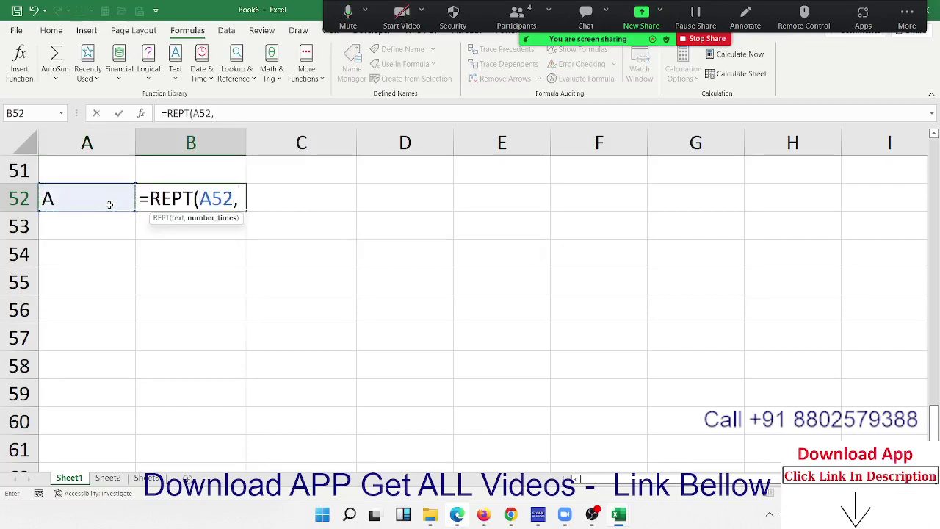
text(5)
key(Return)
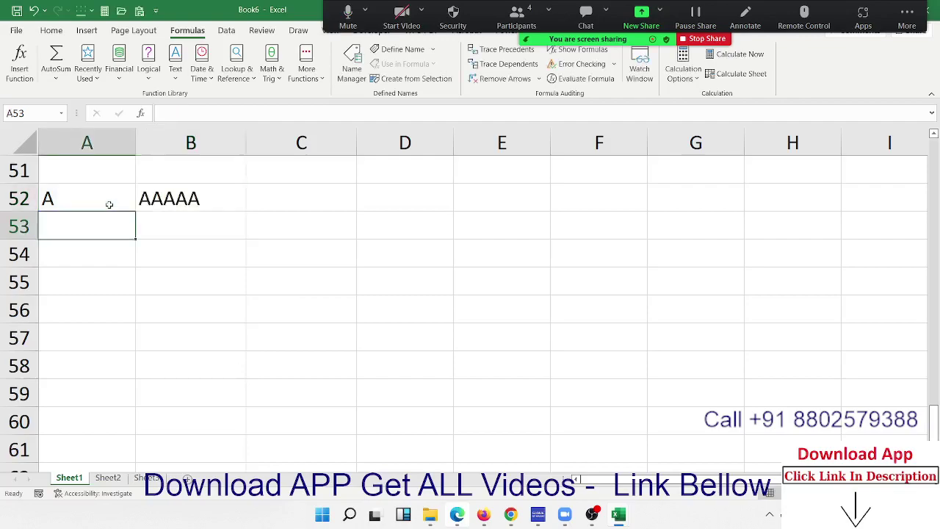
Step: Change B52's repeat count from 5 to 6 so it shows AAAAAA
key(Up)
key(Right)
key(F2)
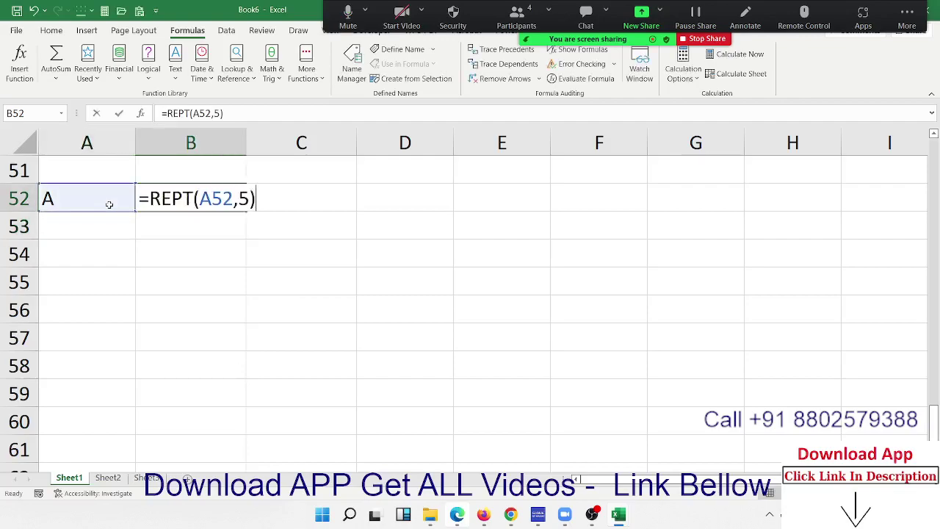
key(BackSpace)
text(6)
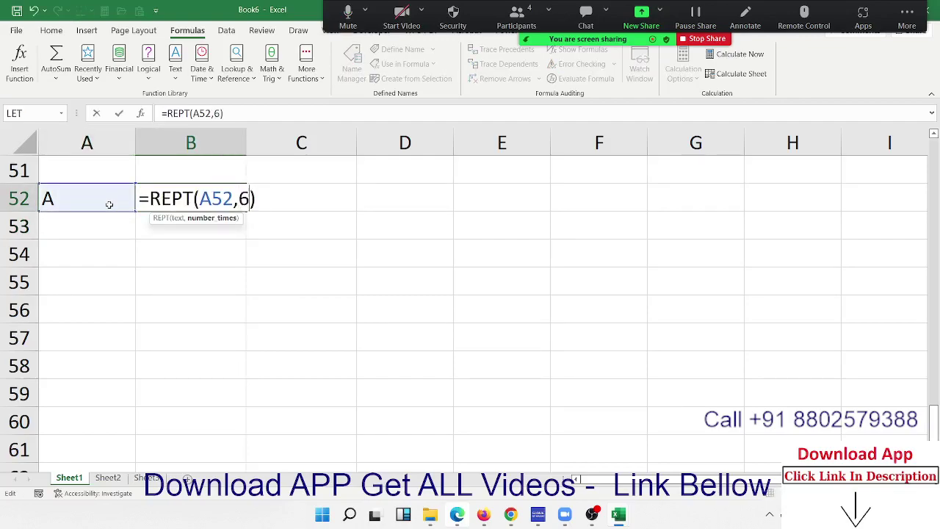
key(Return)
key(Up)
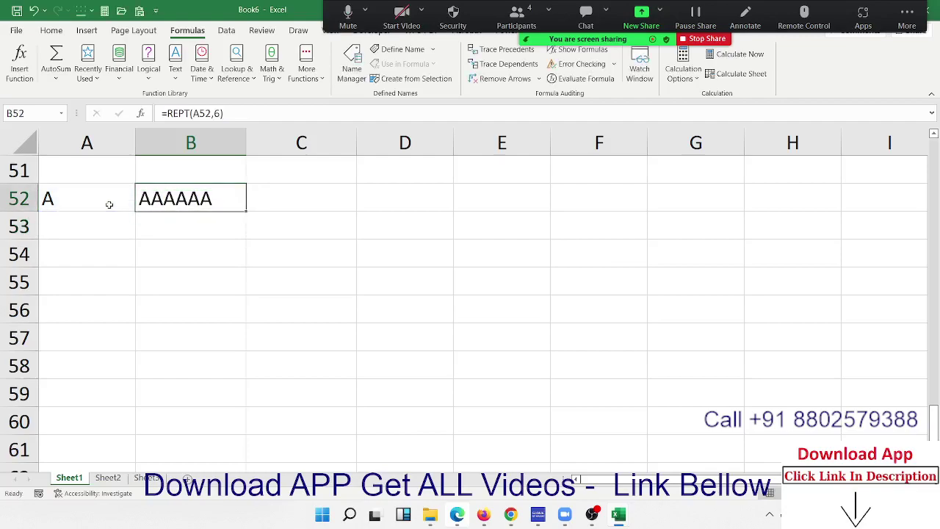